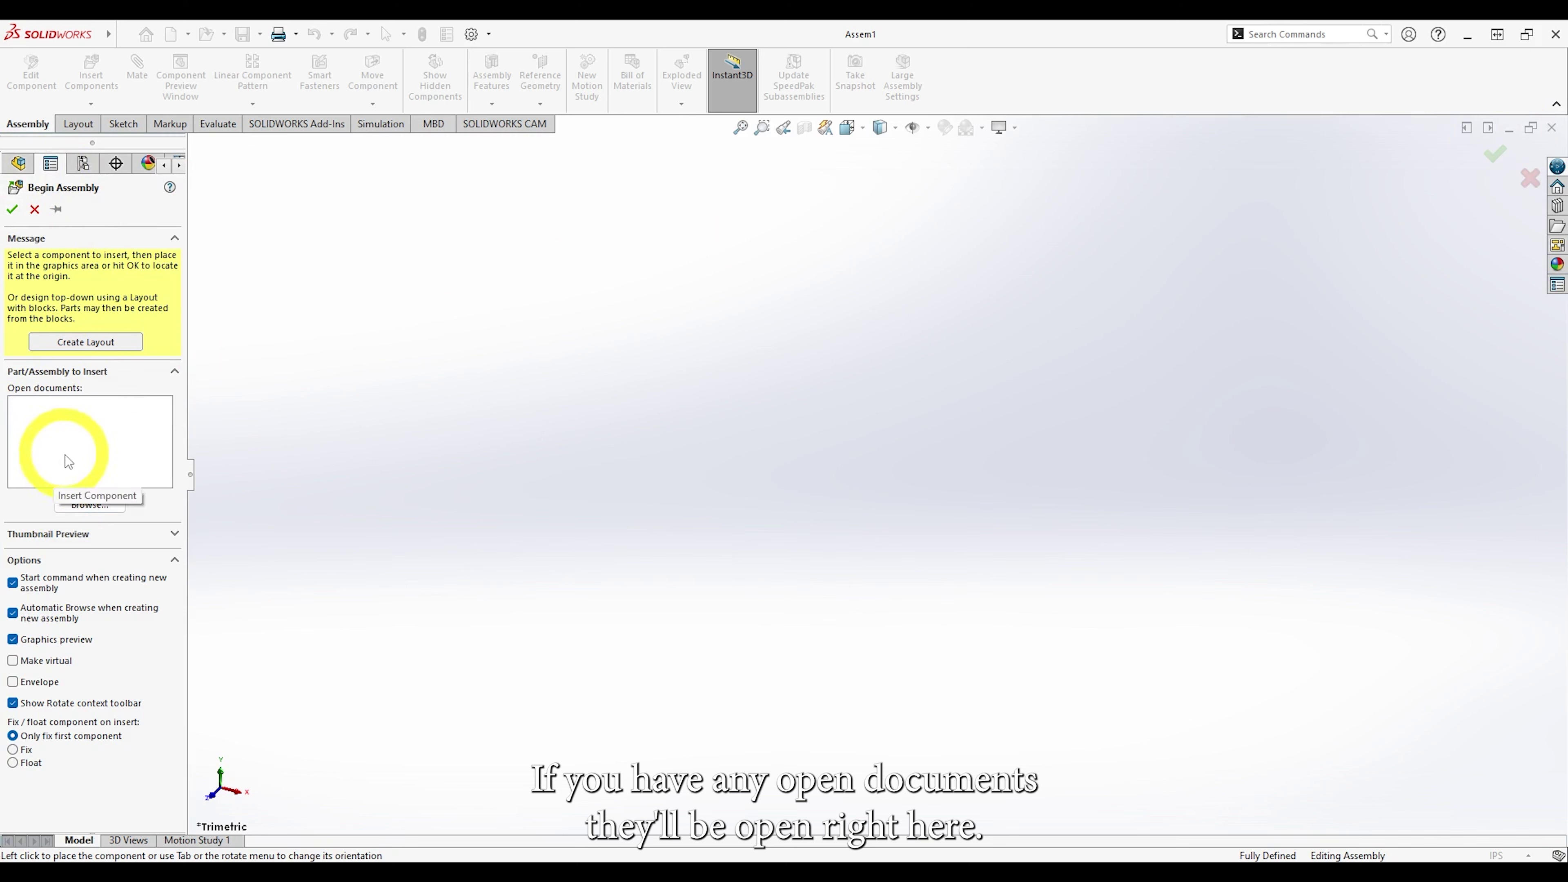
Insert the HANDLE part from the MACHINIST SQUARE folder as the assembly's first, fixed component.
click(89, 505)
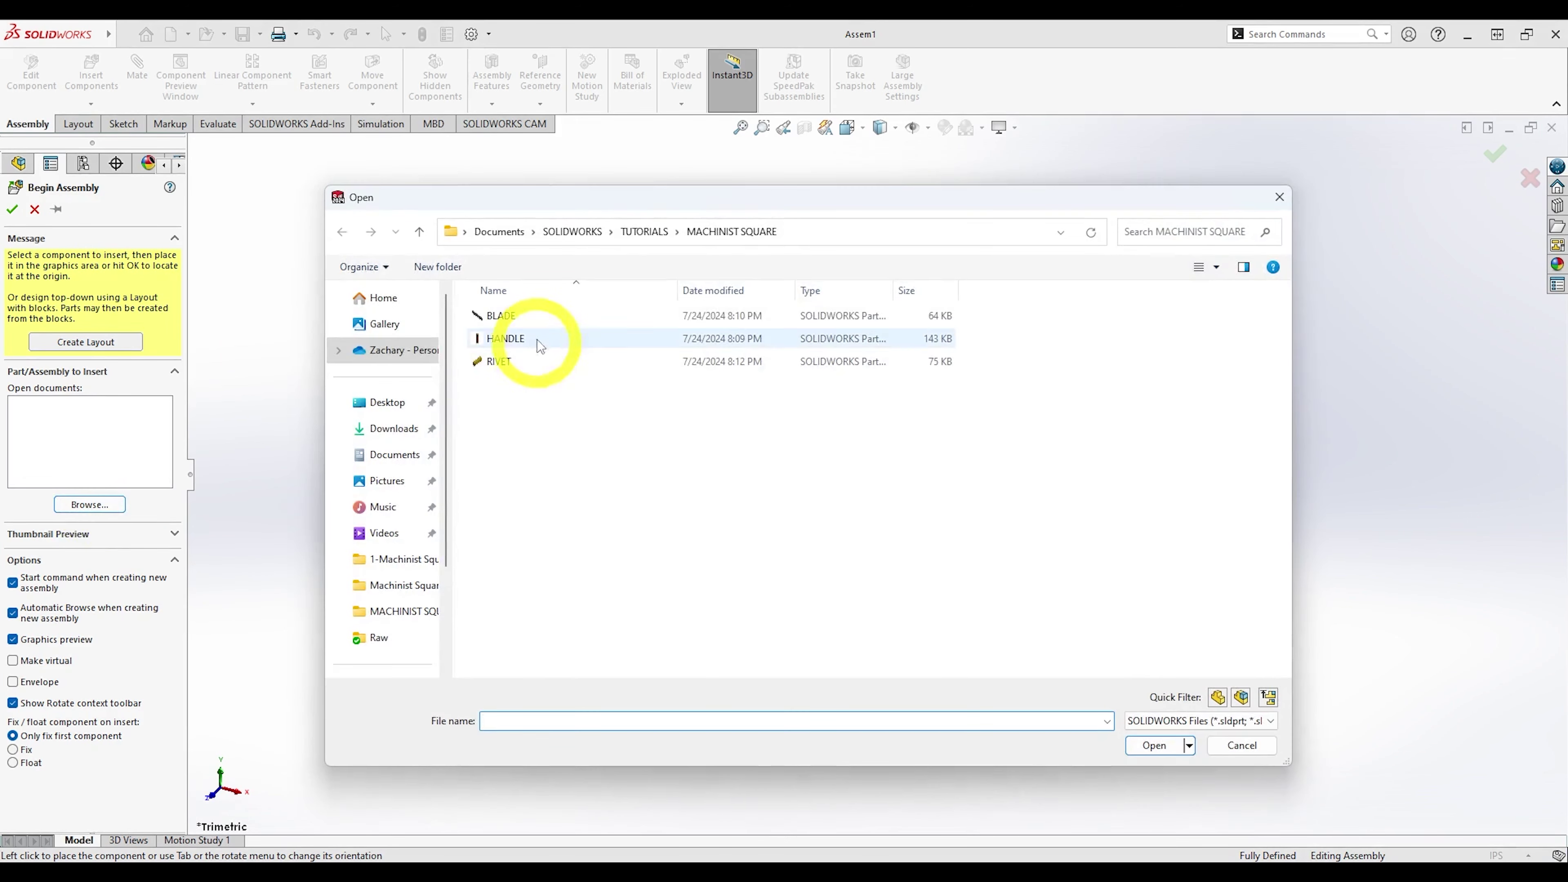
double_click(506, 346)
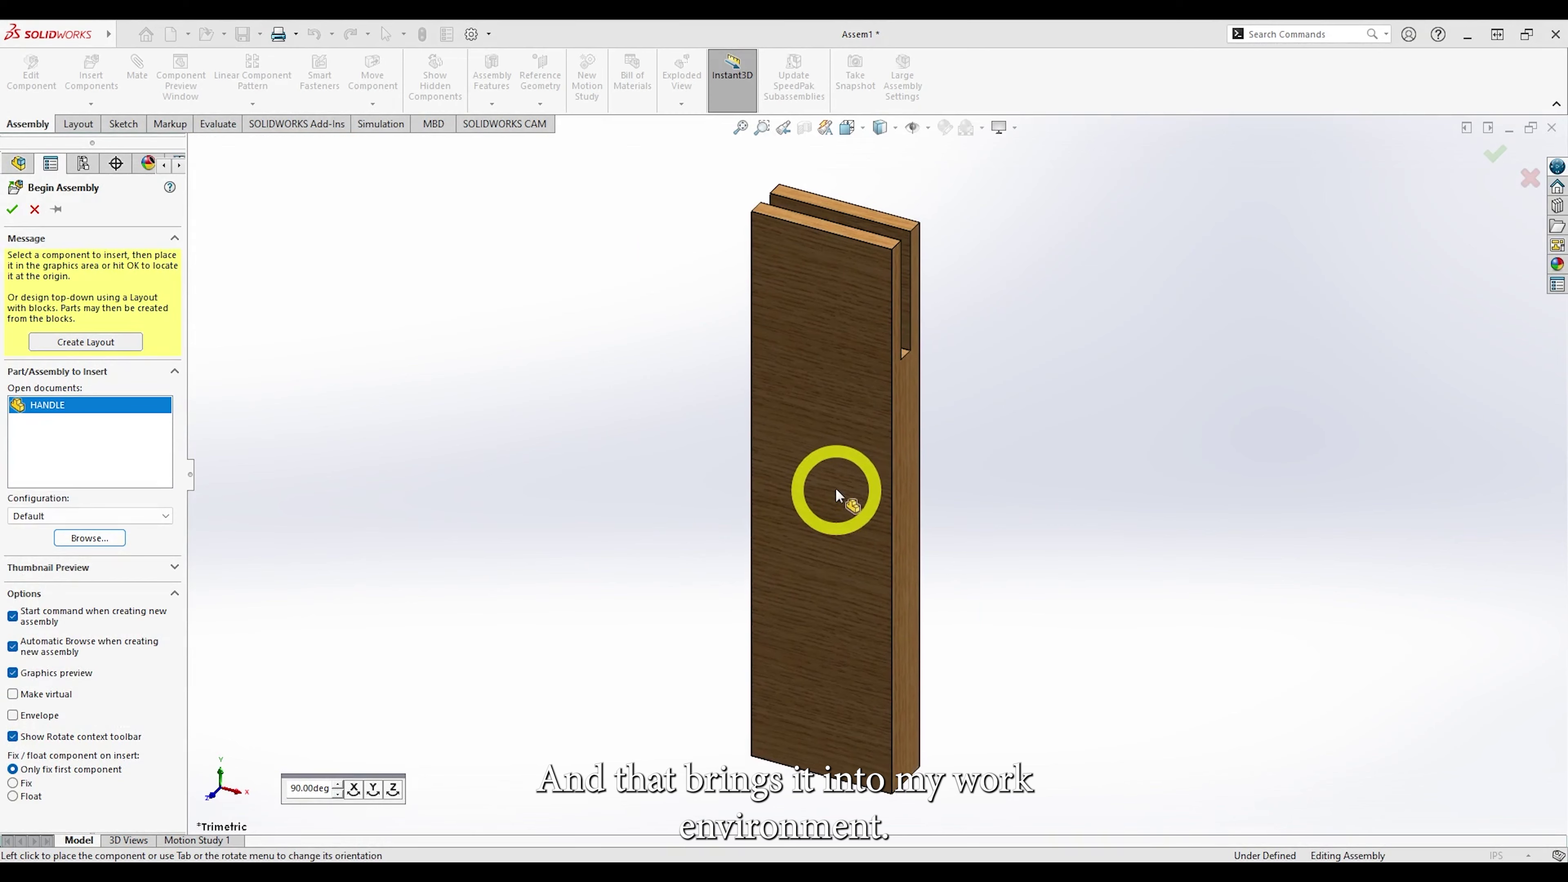
click(836, 489)
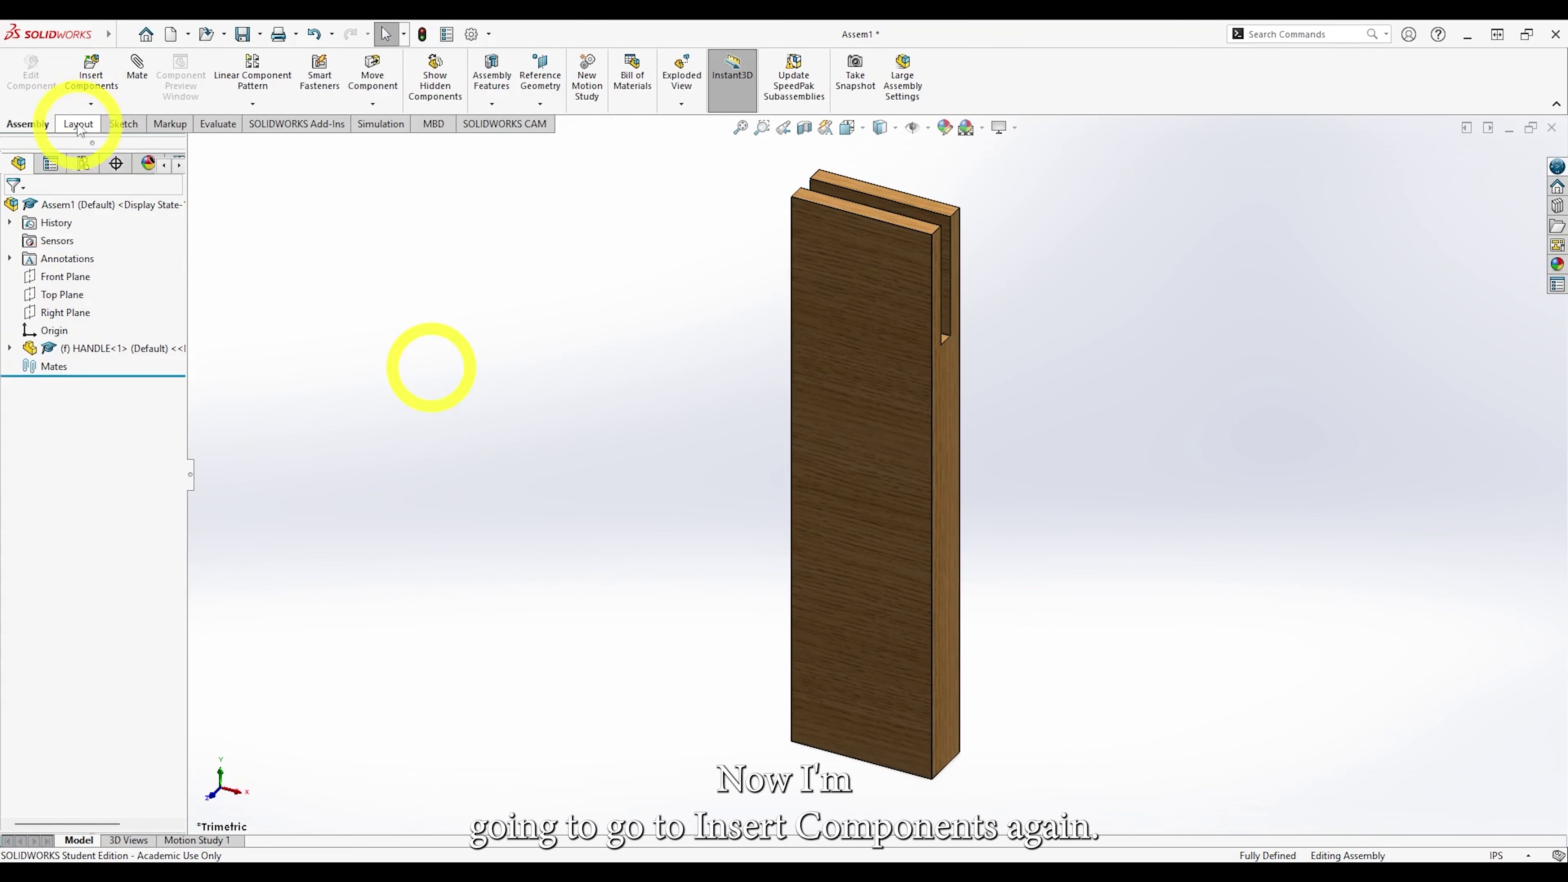
Insert the BLADE part into the assembly and place it freely near the upper end of the handle.
click(91, 77)
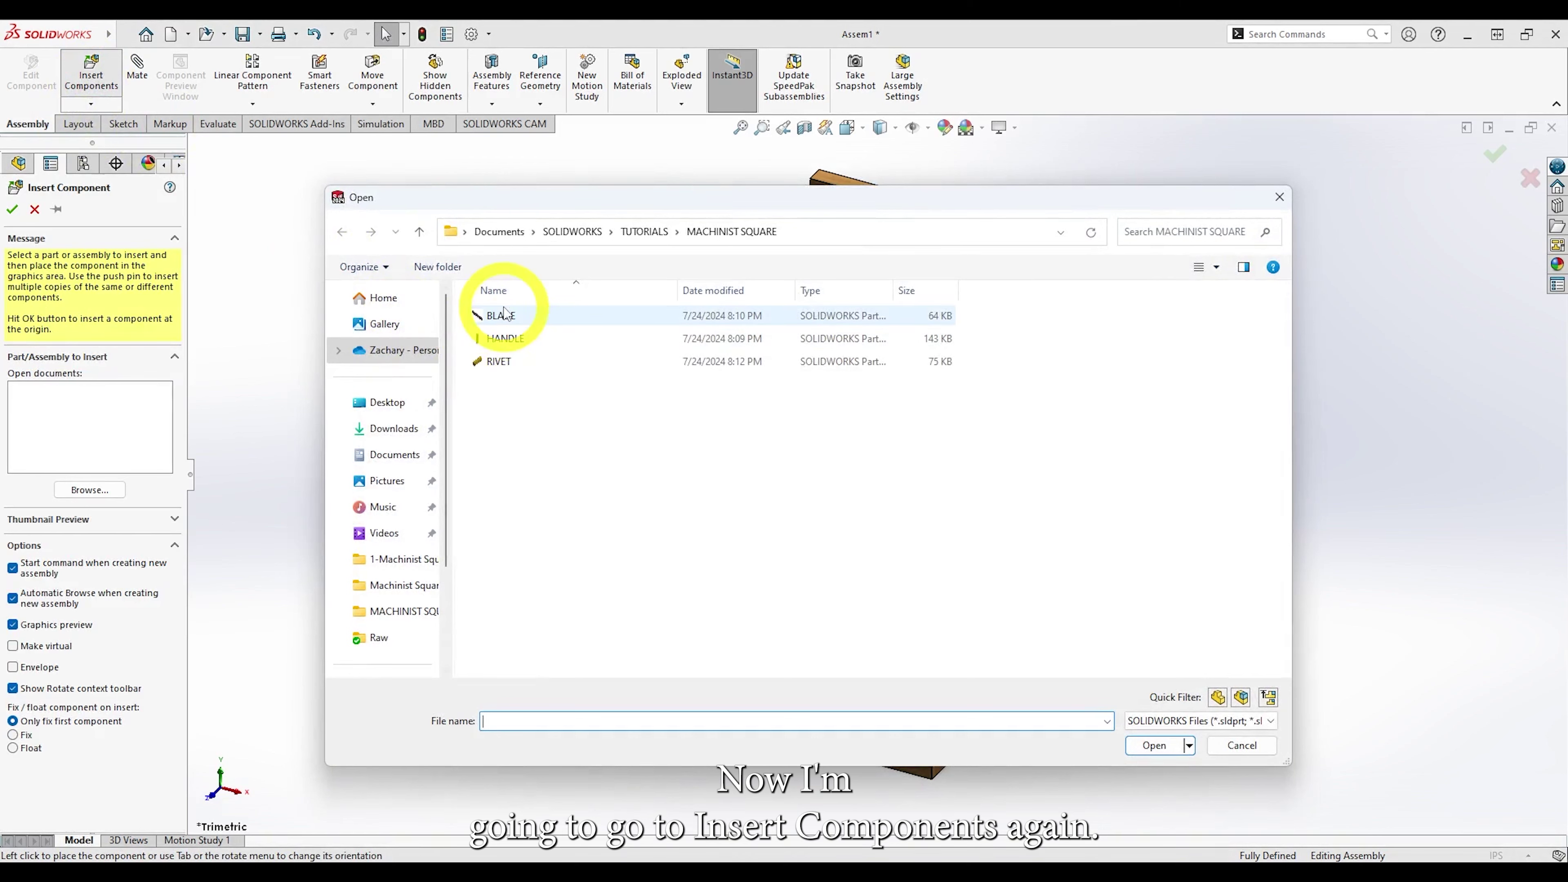
double_click(500, 316)
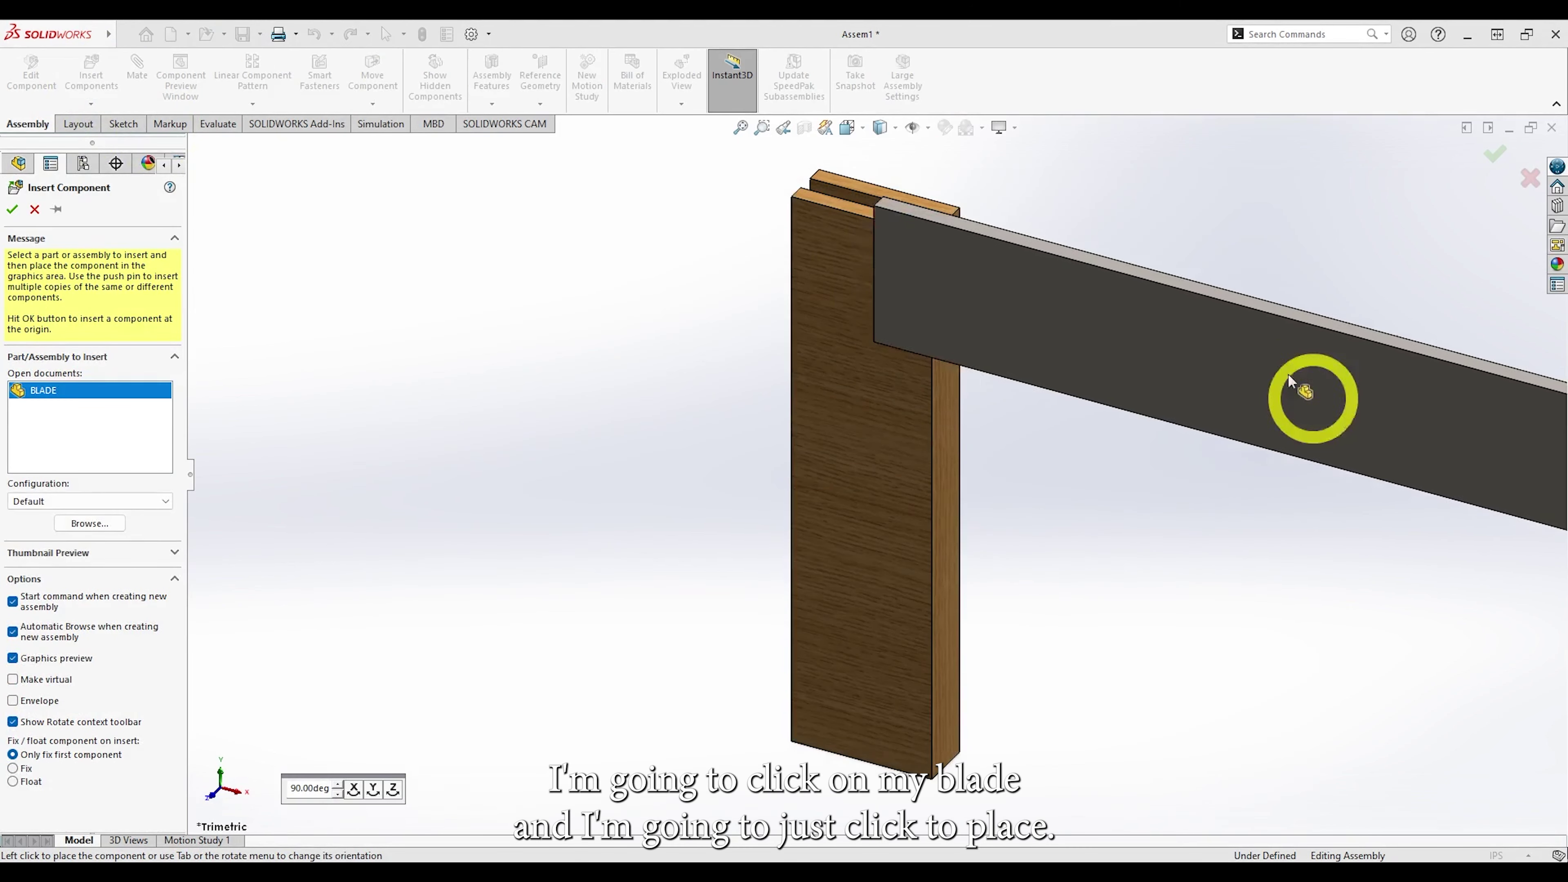
click(949, 398)
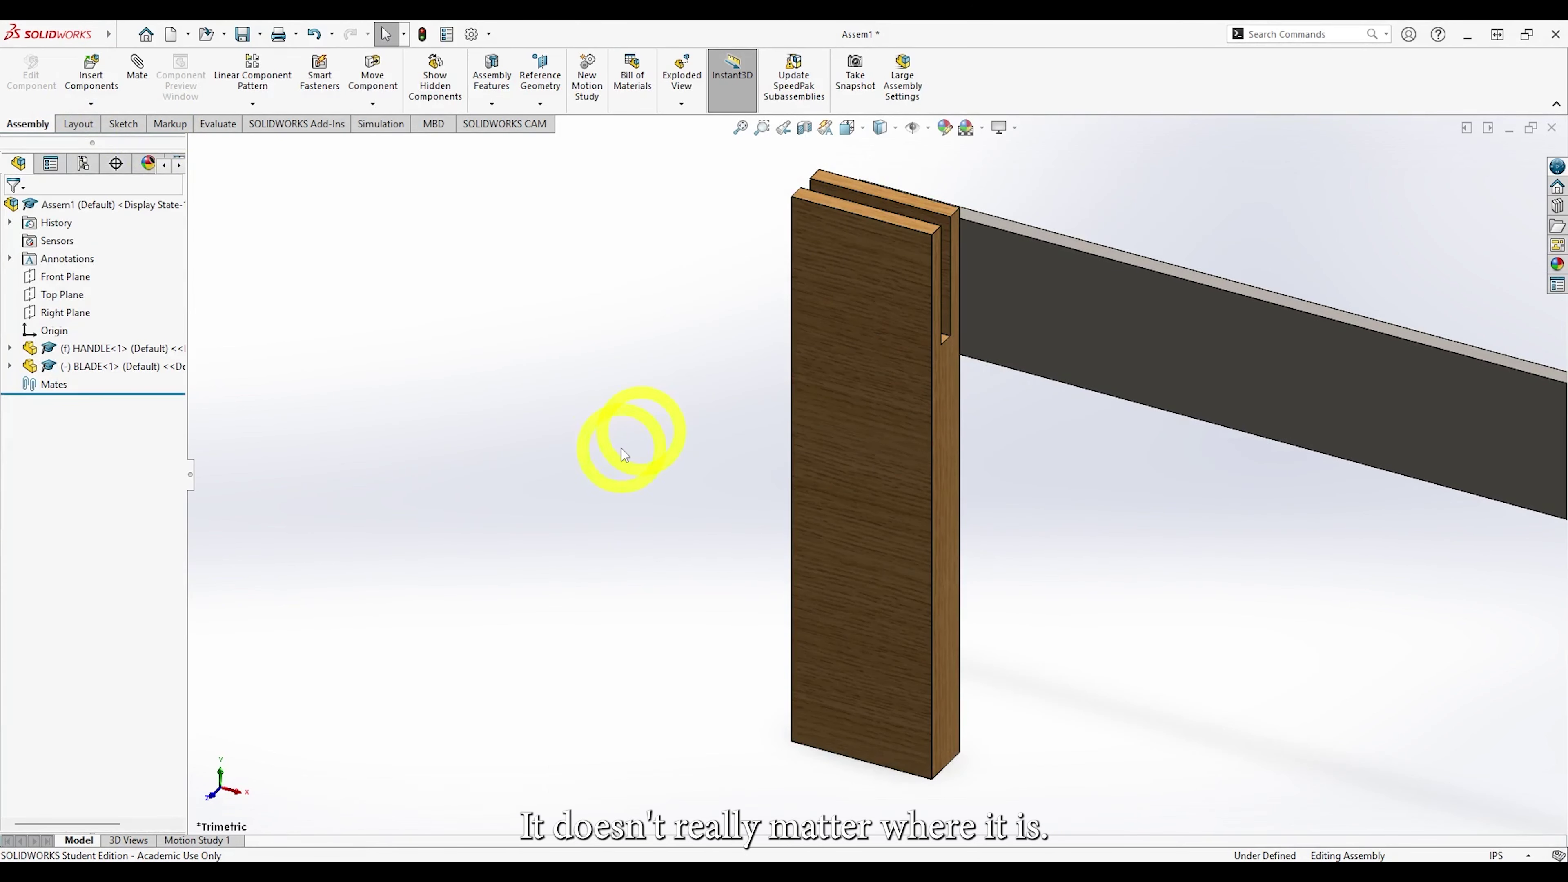
Insert the RIVET part and place it in the empty space beside the handle.
click(89, 72)
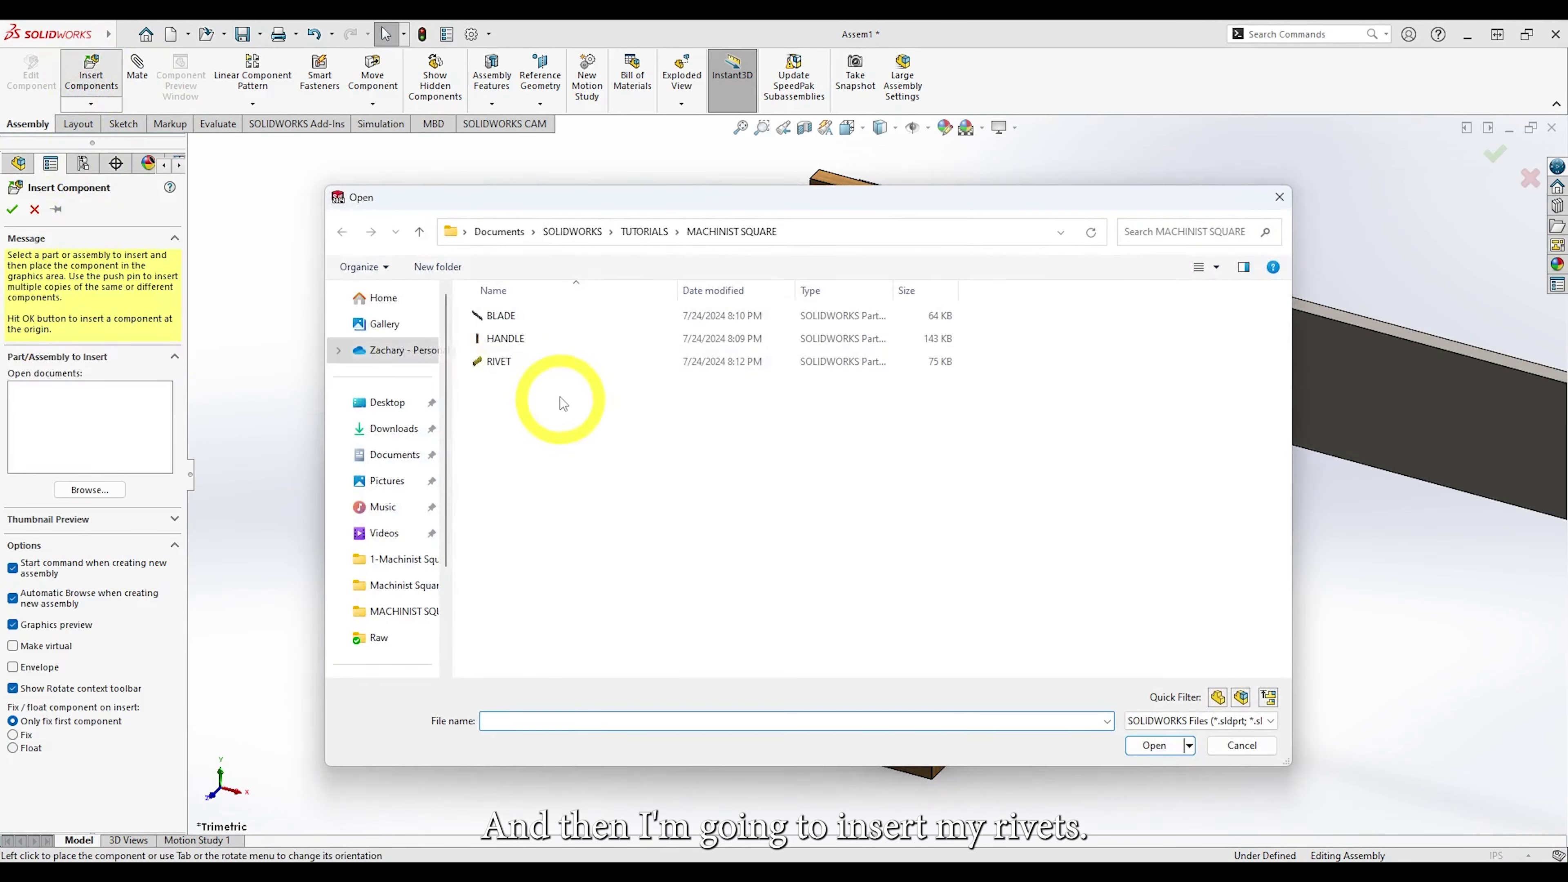
double_click(516, 365)
click(383, 351)
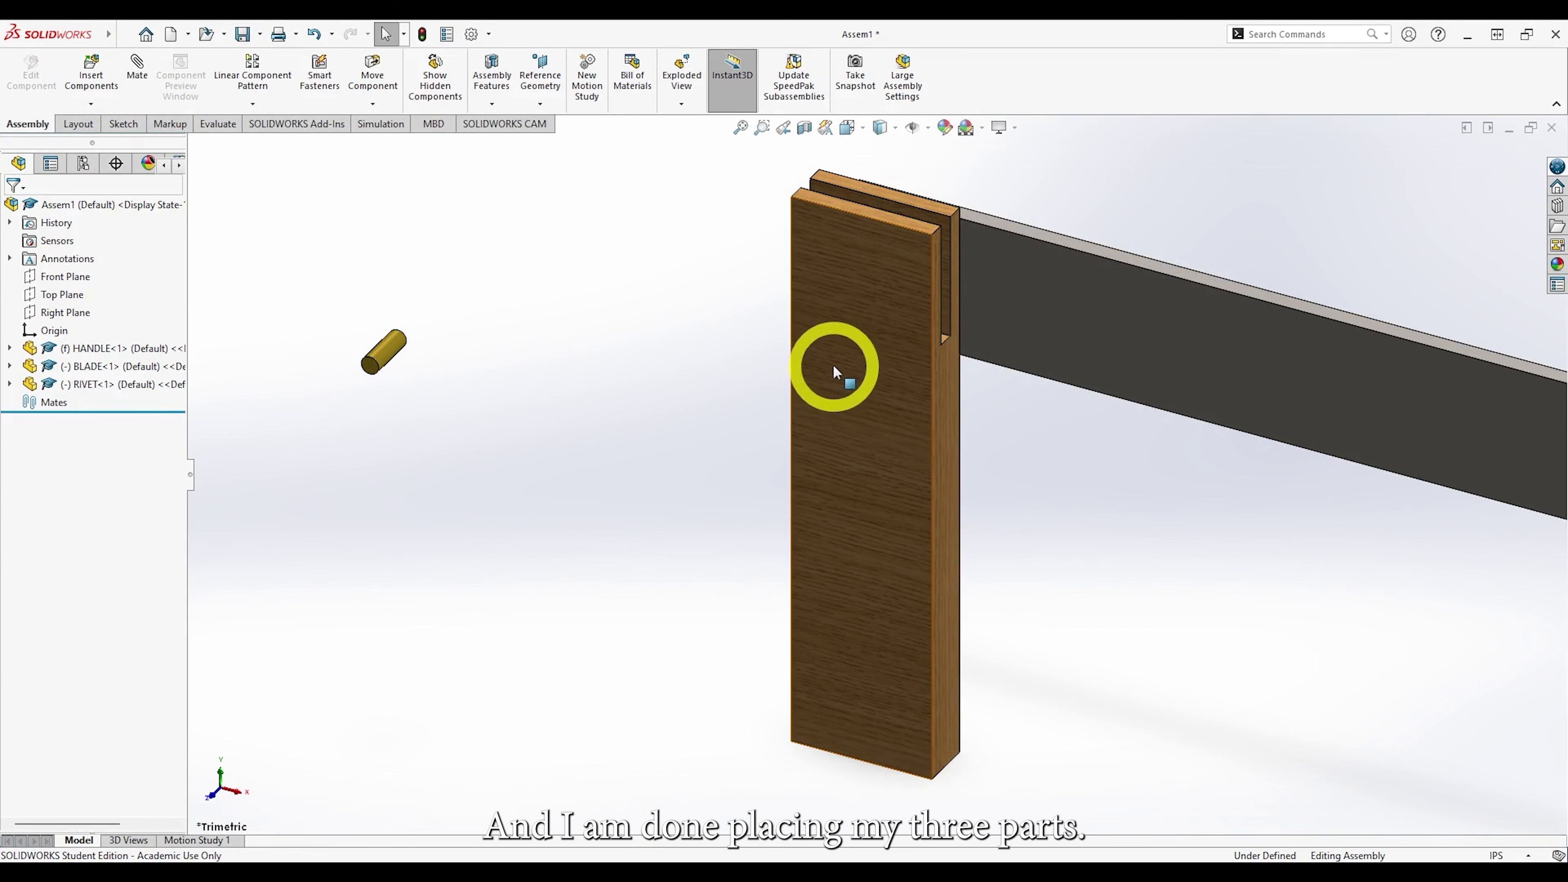
Add a standard coincident mate between the blade's broad side face and the inner side face of the handle's slot.
middle_drag(718, 455, 827, 621)
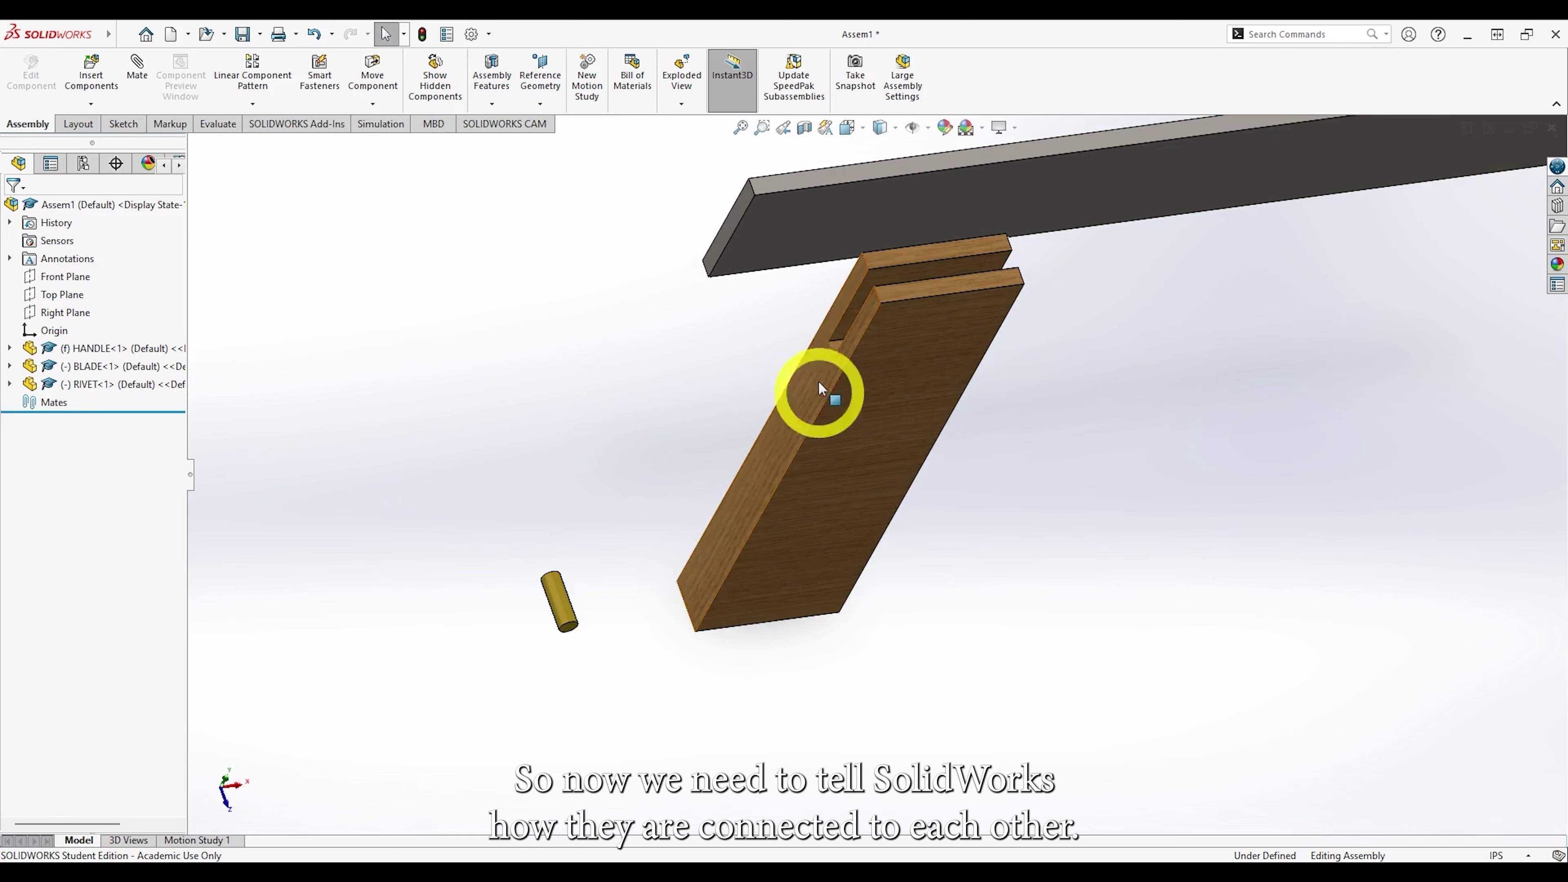
scroll(725, 311, up, 2)
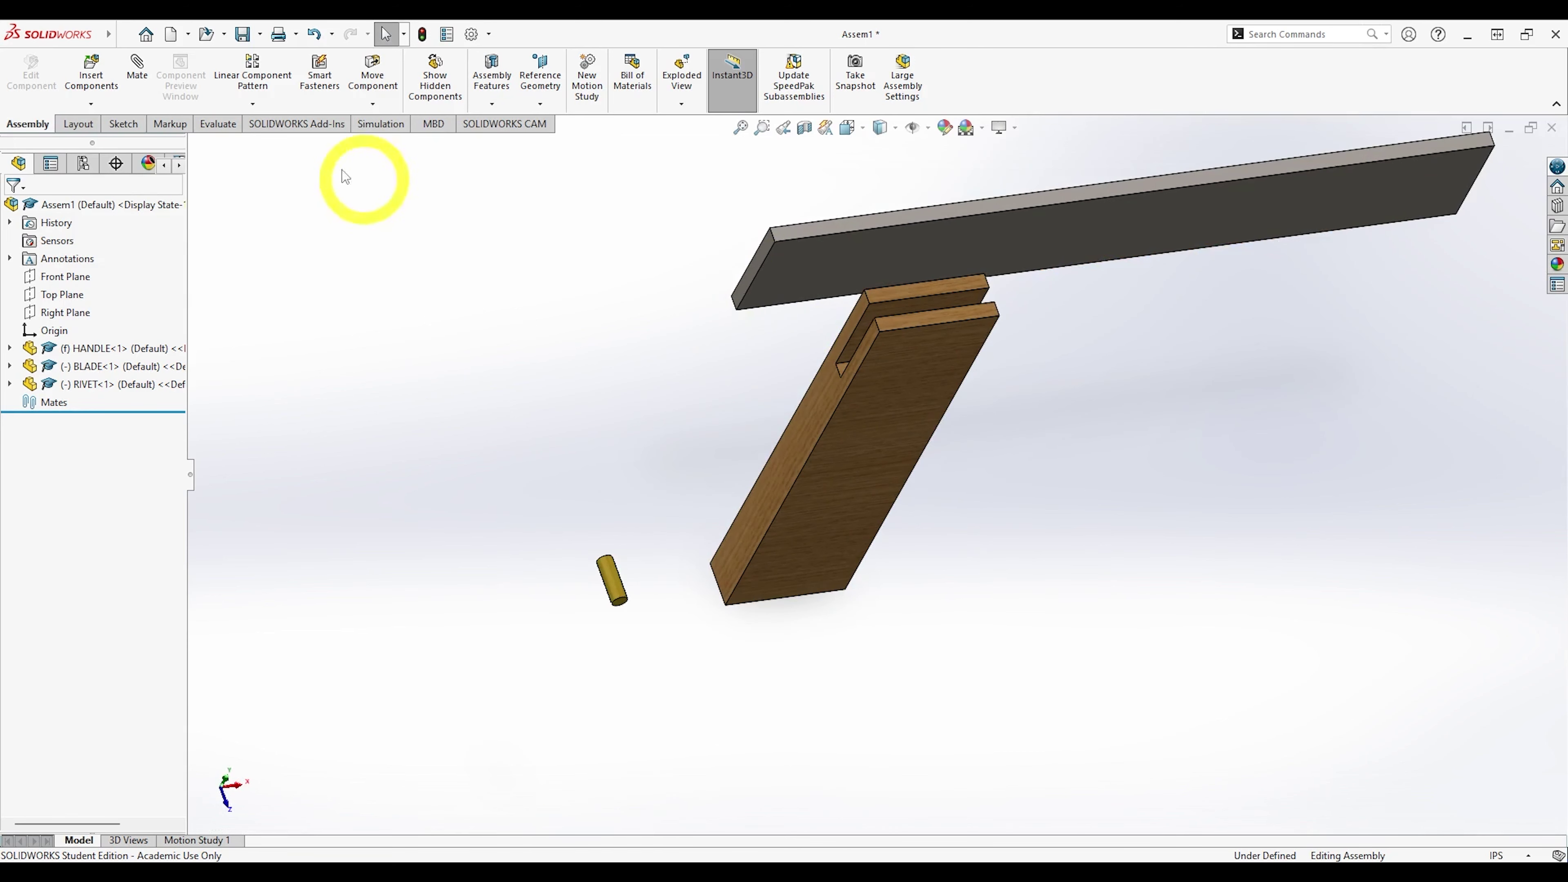
click(138, 79)
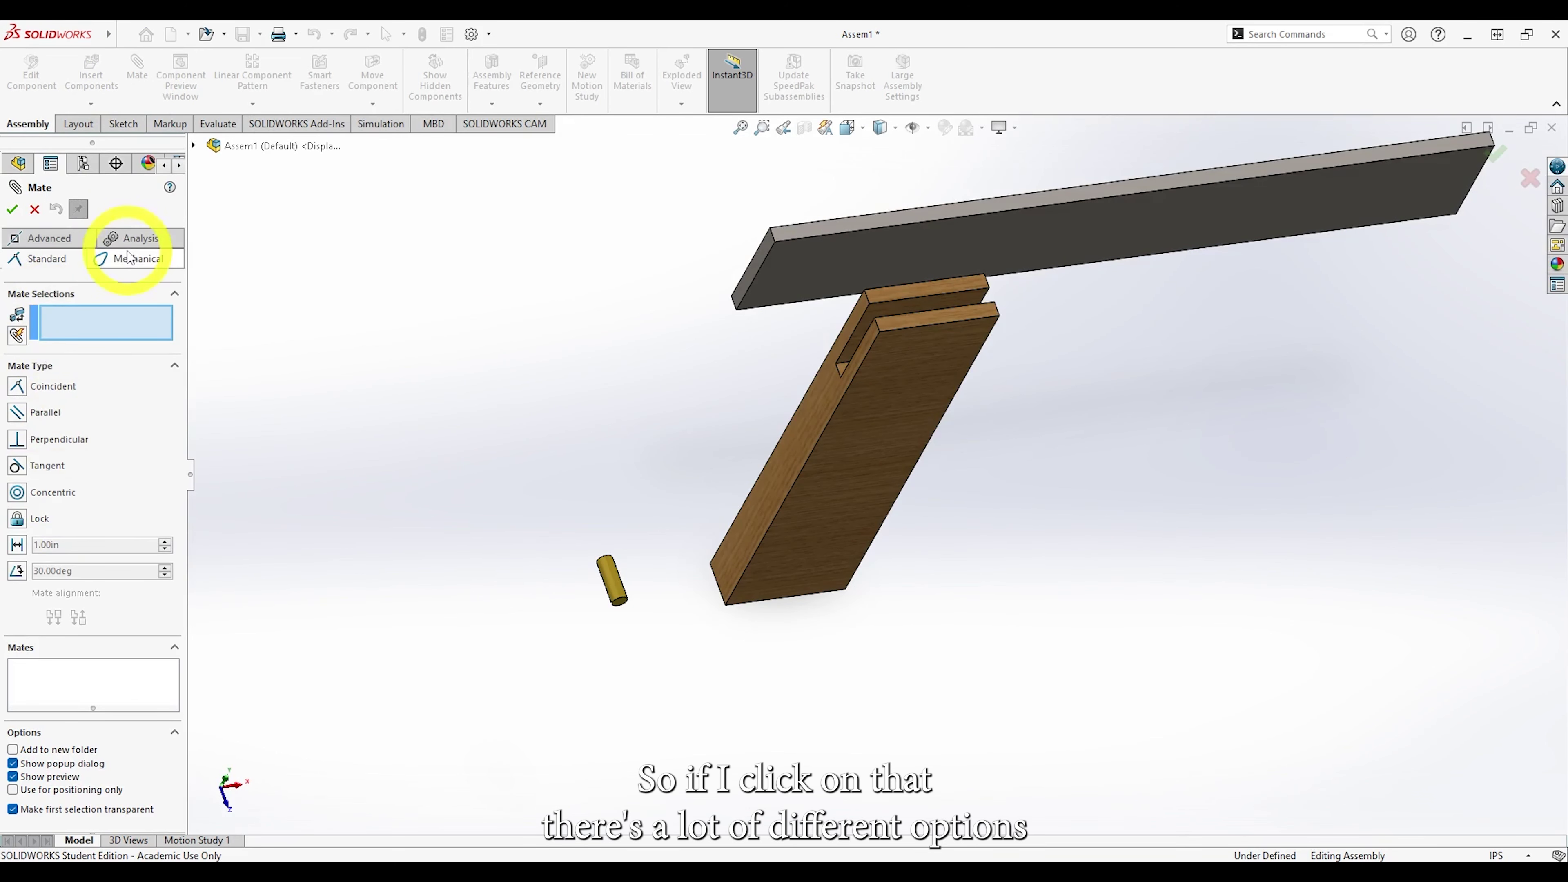
click(128, 257)
click(86, 241)
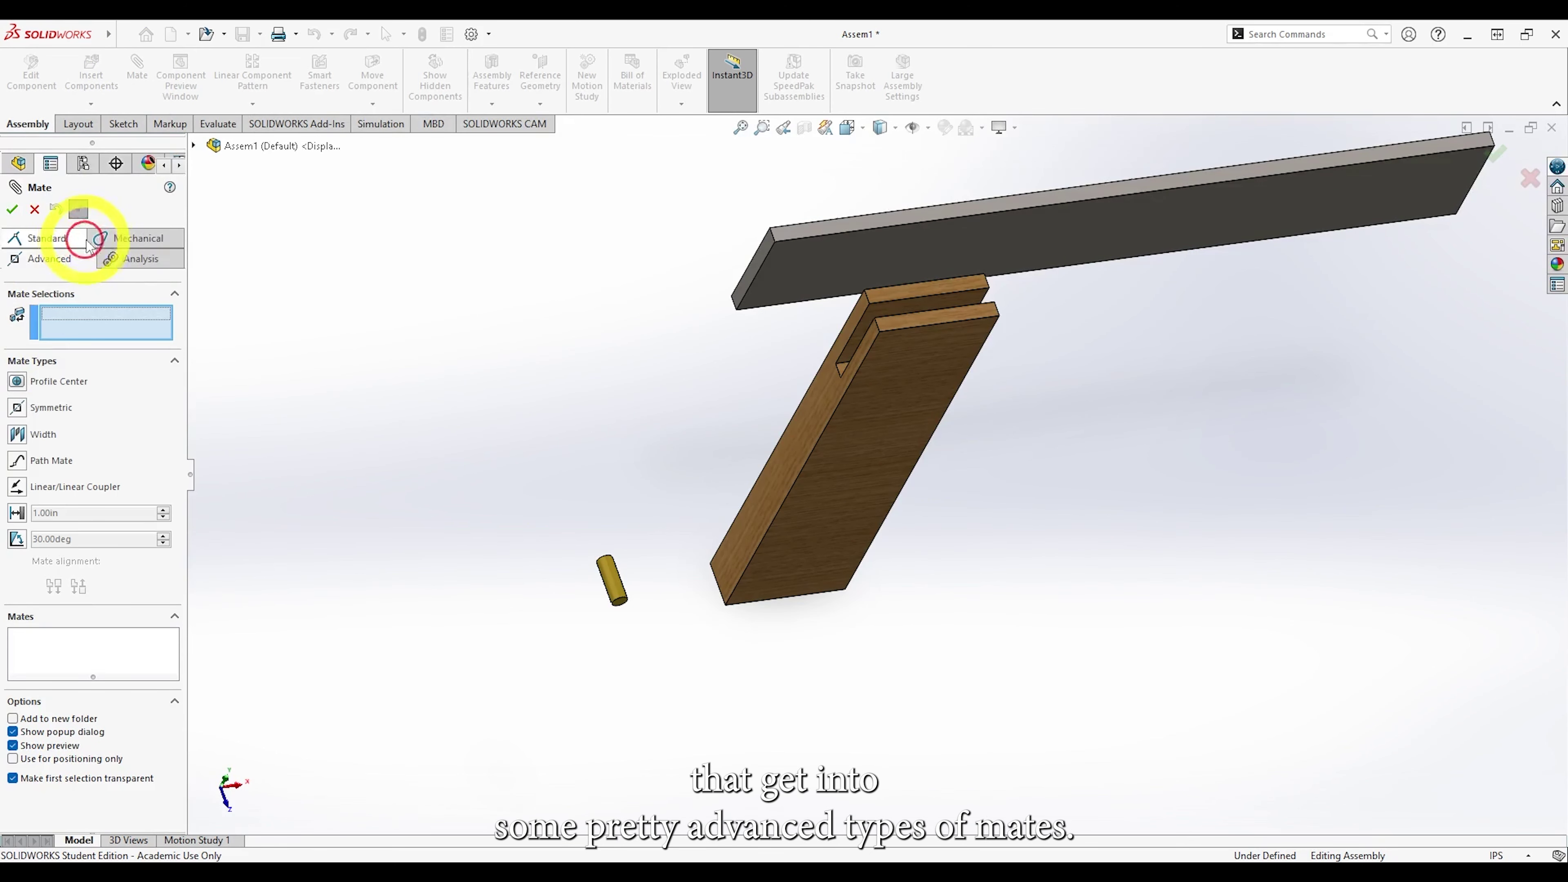
click(77, 243)
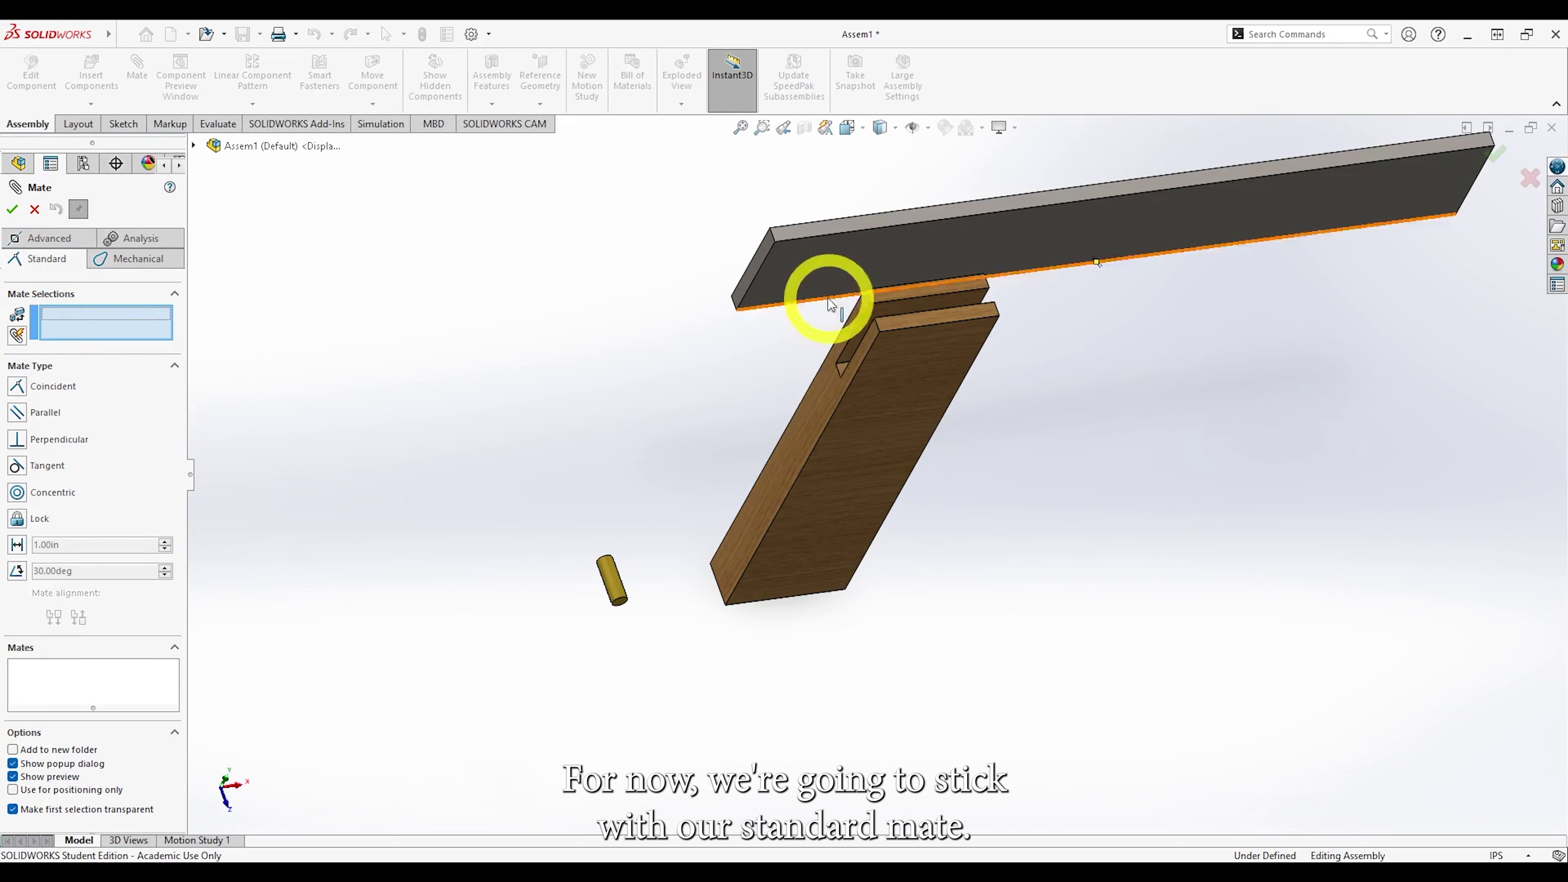
scroll(799, 303, down, 4)
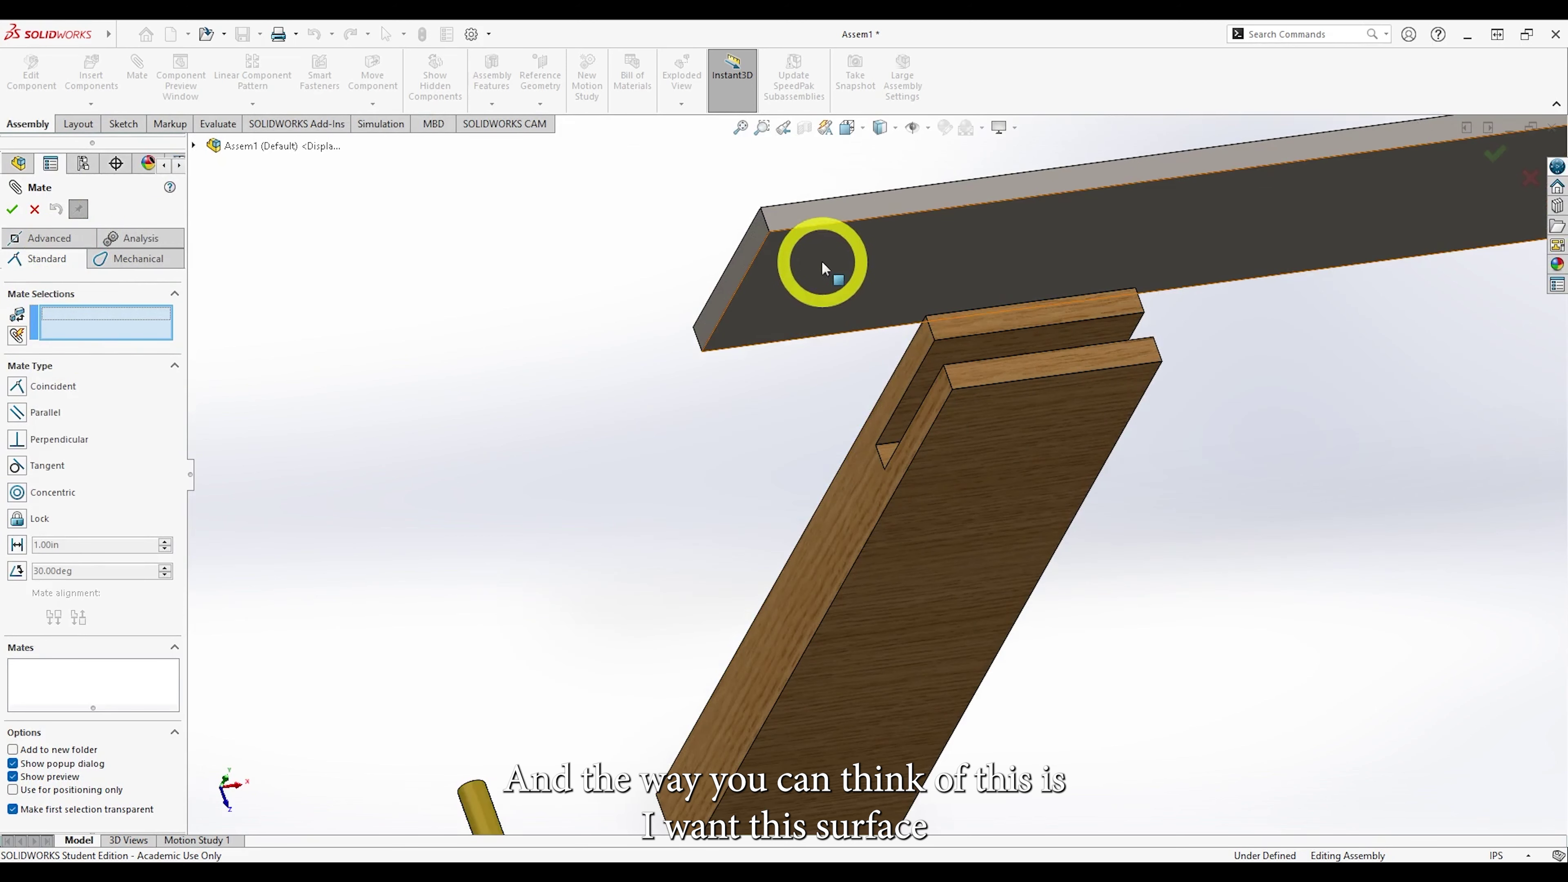
middle_drag(784, 279, 895, 509)
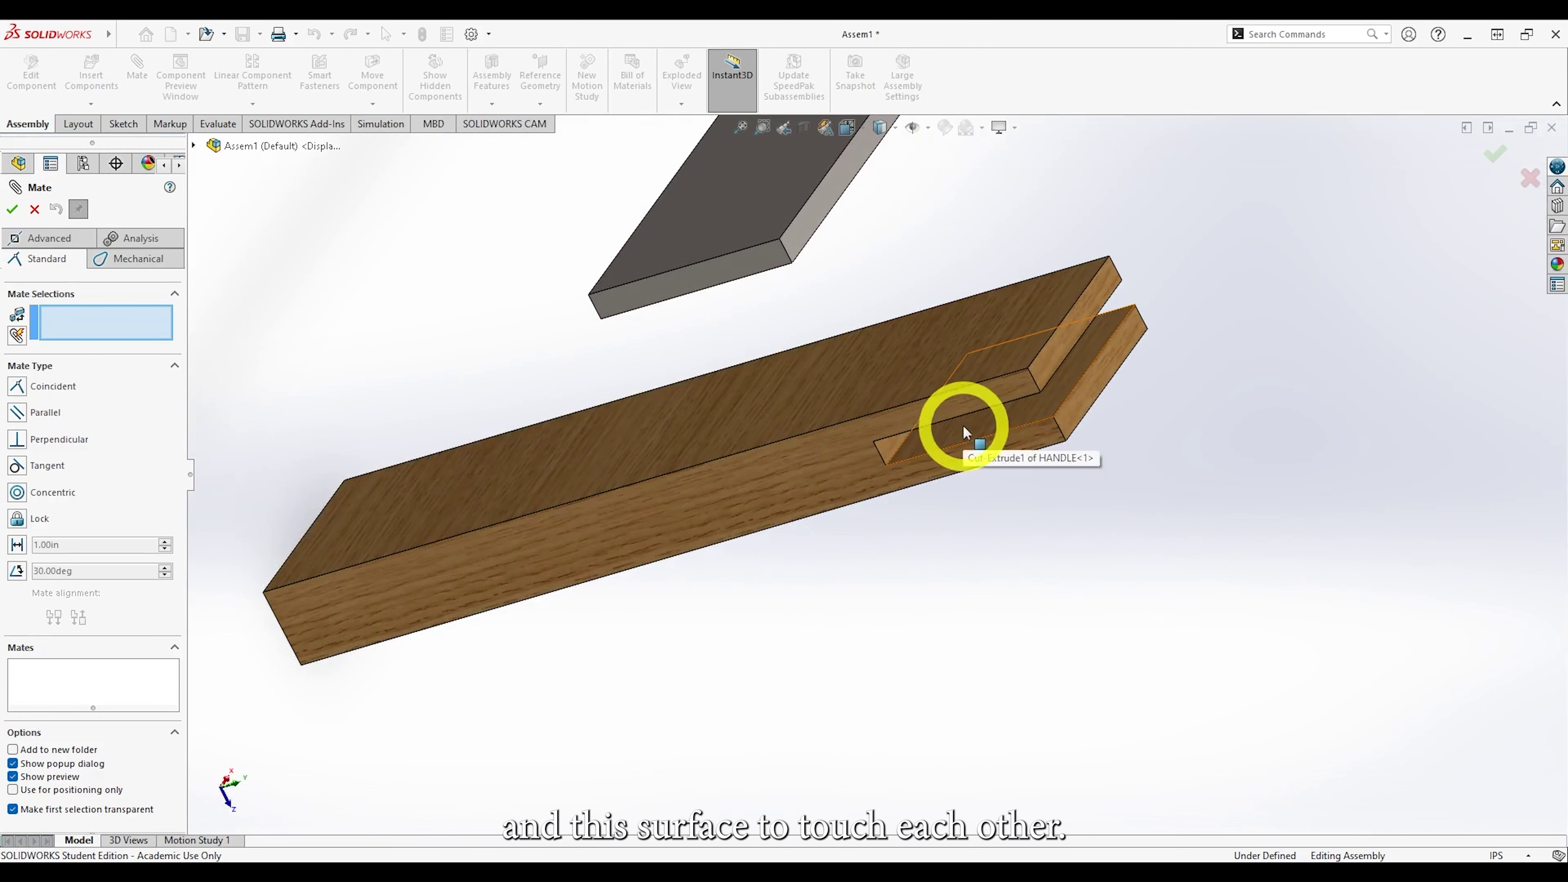
middle_drag(975, 429, 763, 308)
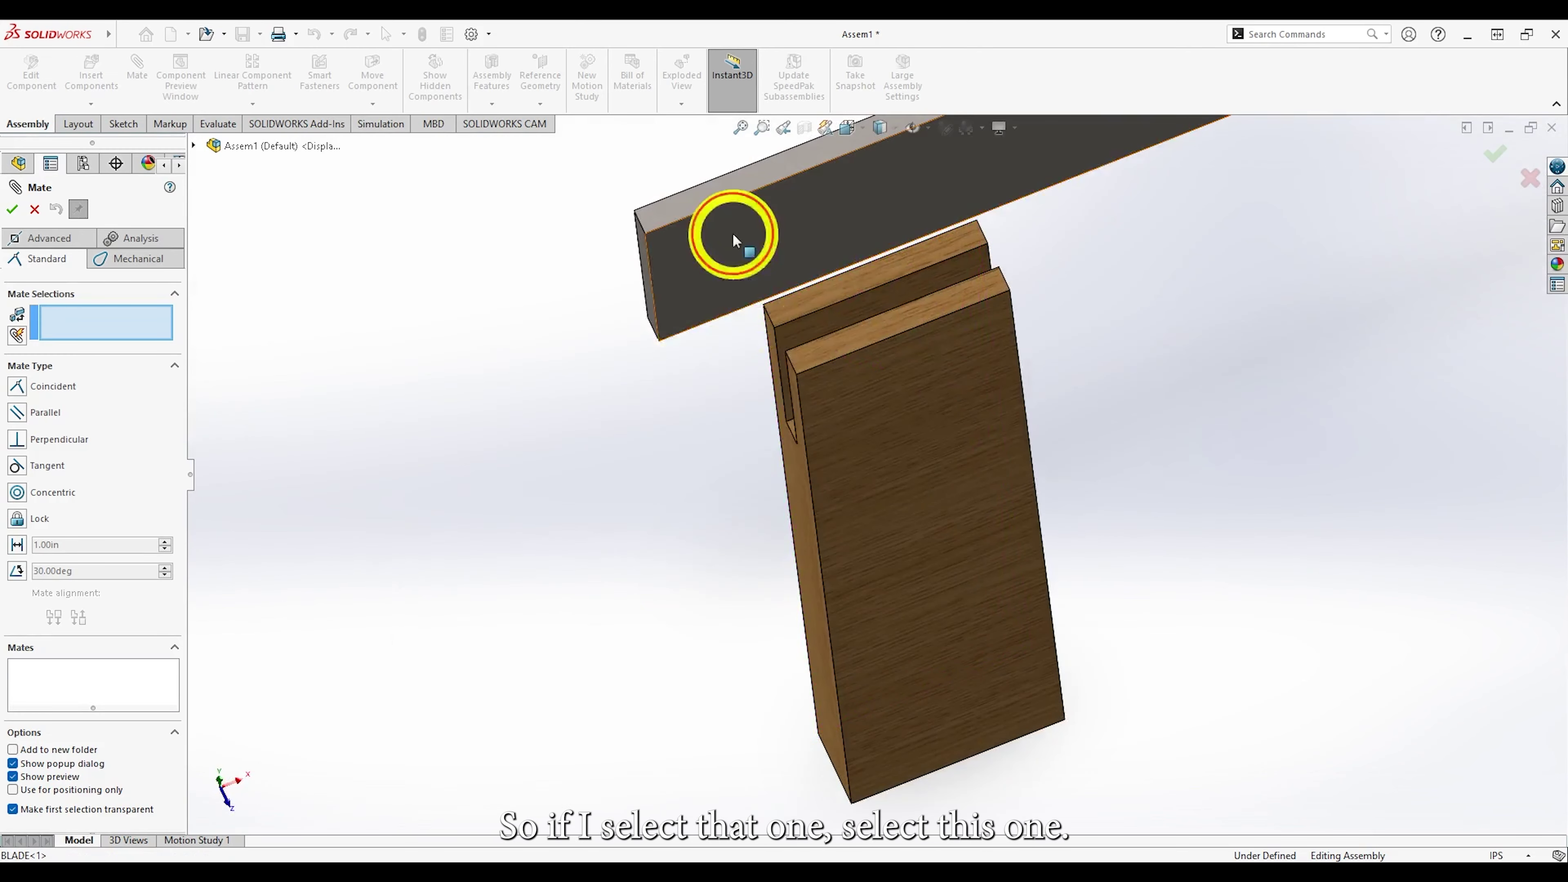
click(727, 238)
middle_drag(672, 427, 775, 496)
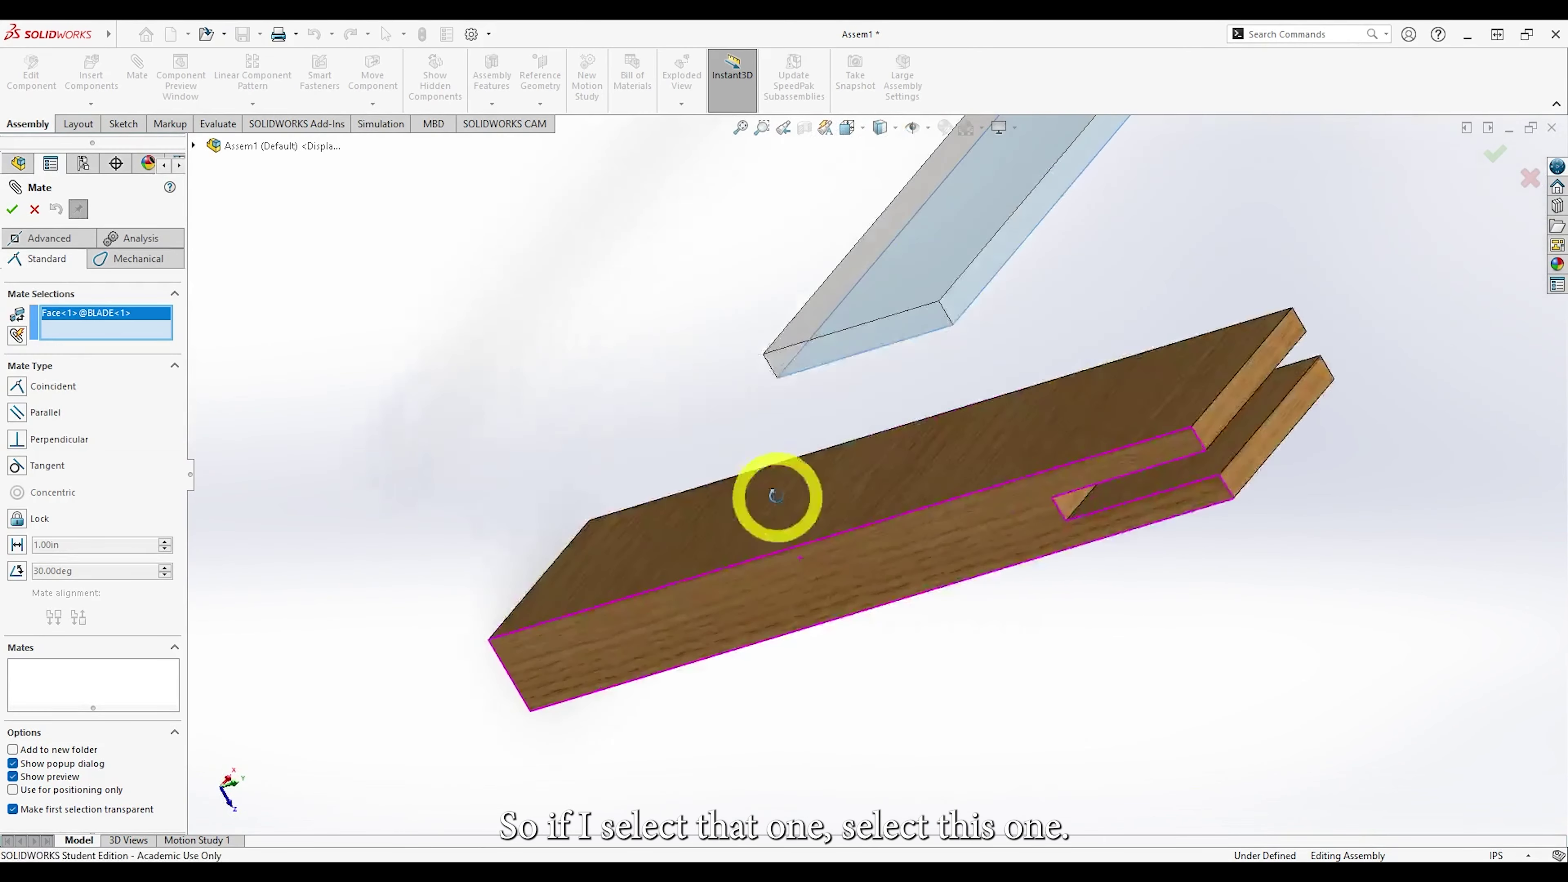
click(1190, 483)
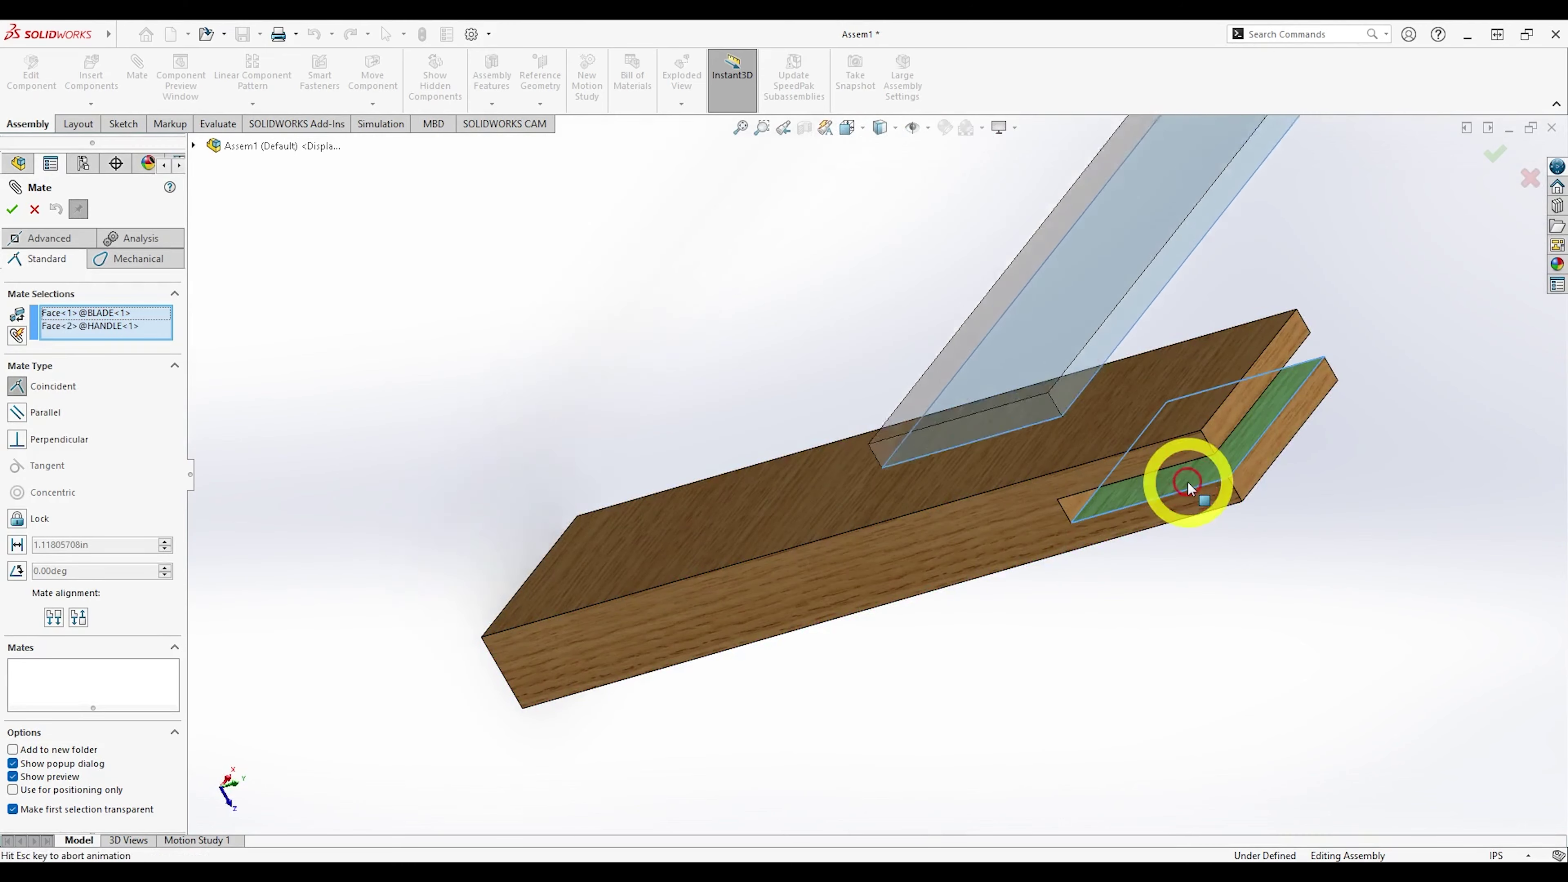
click(20, 211)
Move the blade around in face-on and edge-on views to check how the slot mate constrains it.
middle_drag(777, 396, 823, 357)
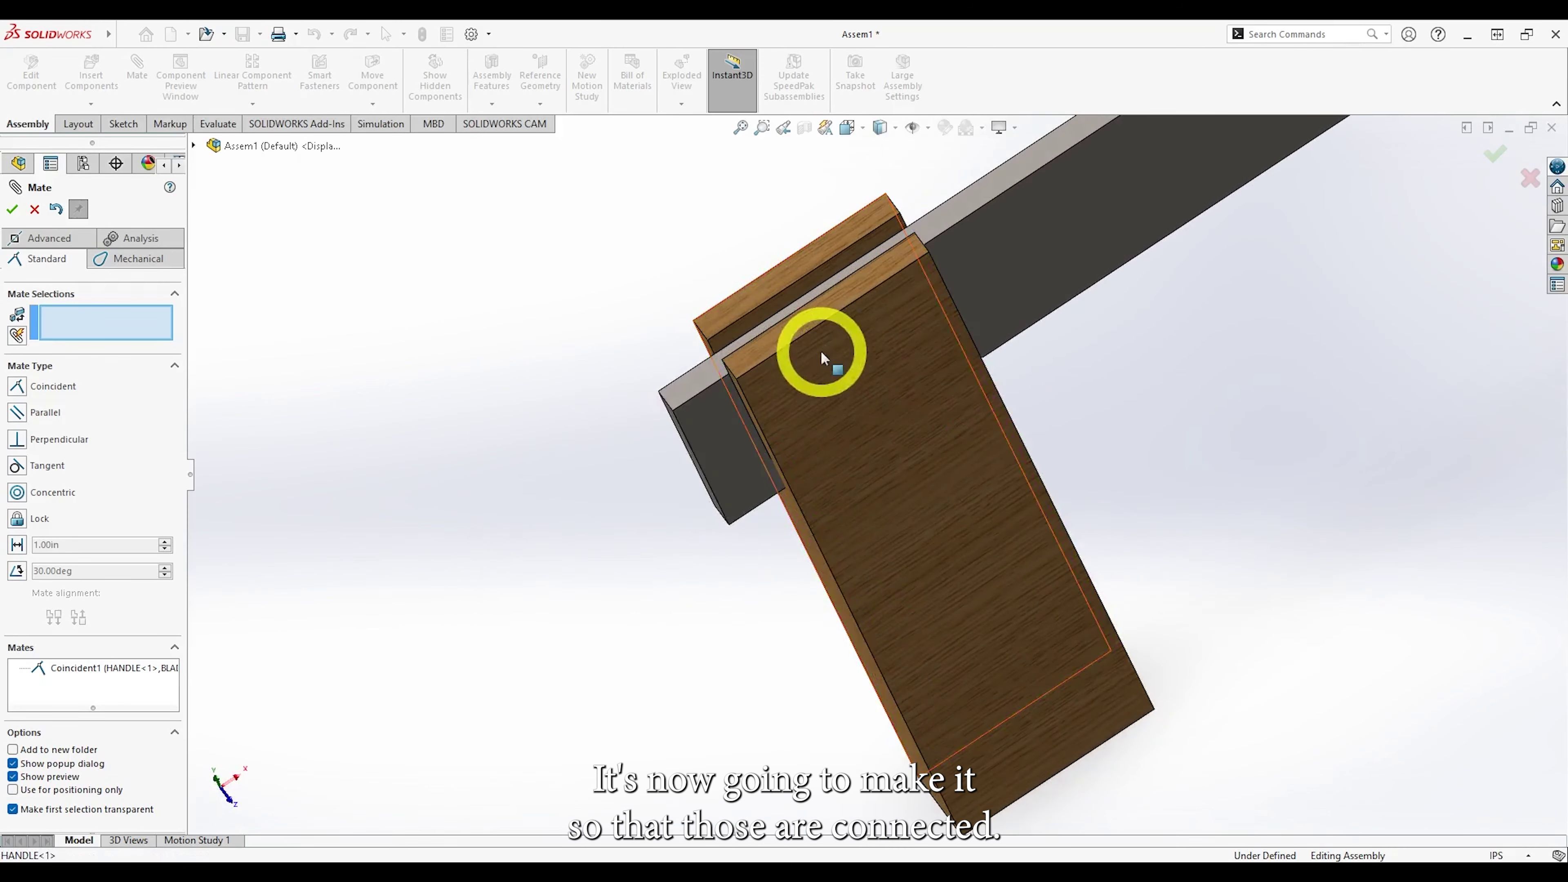
drag(980, 263, 559, 209)
key(space)
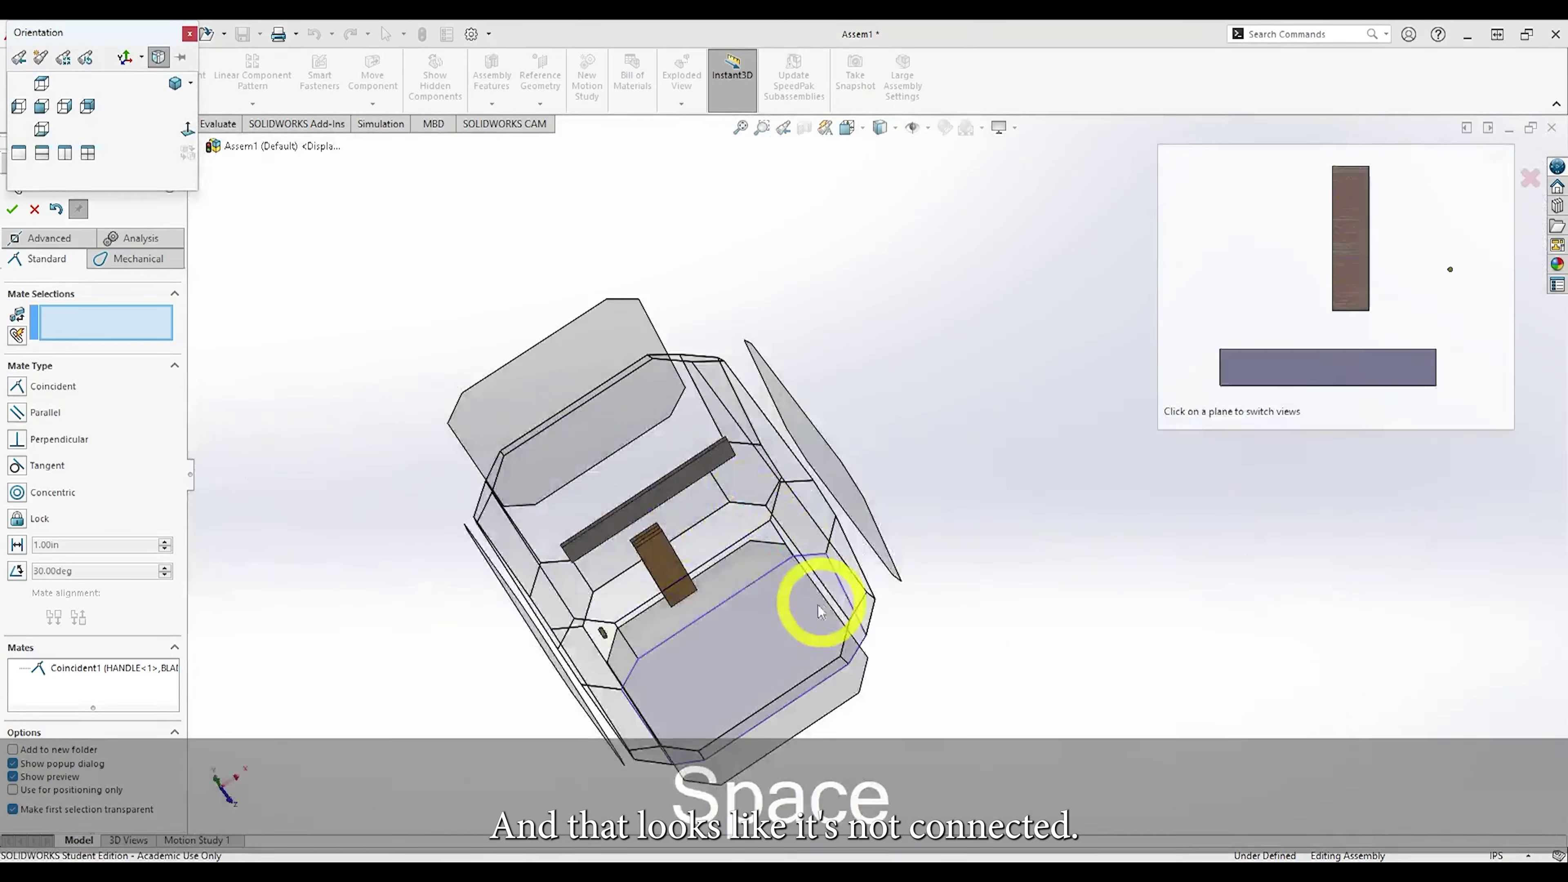
click(777, 622)
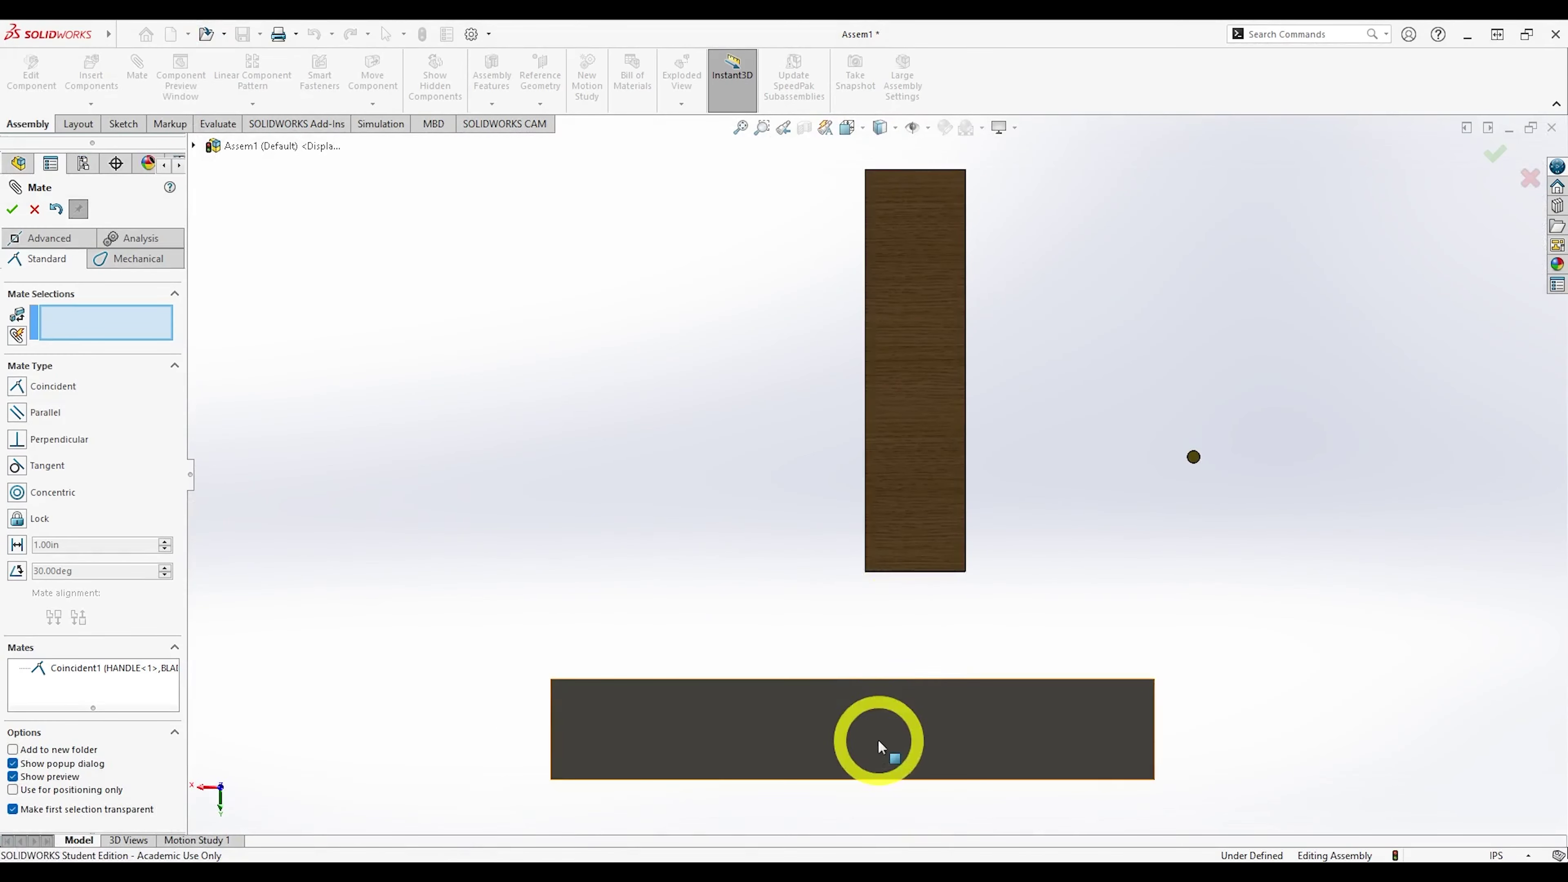
drag(882, 742, 839, 652)
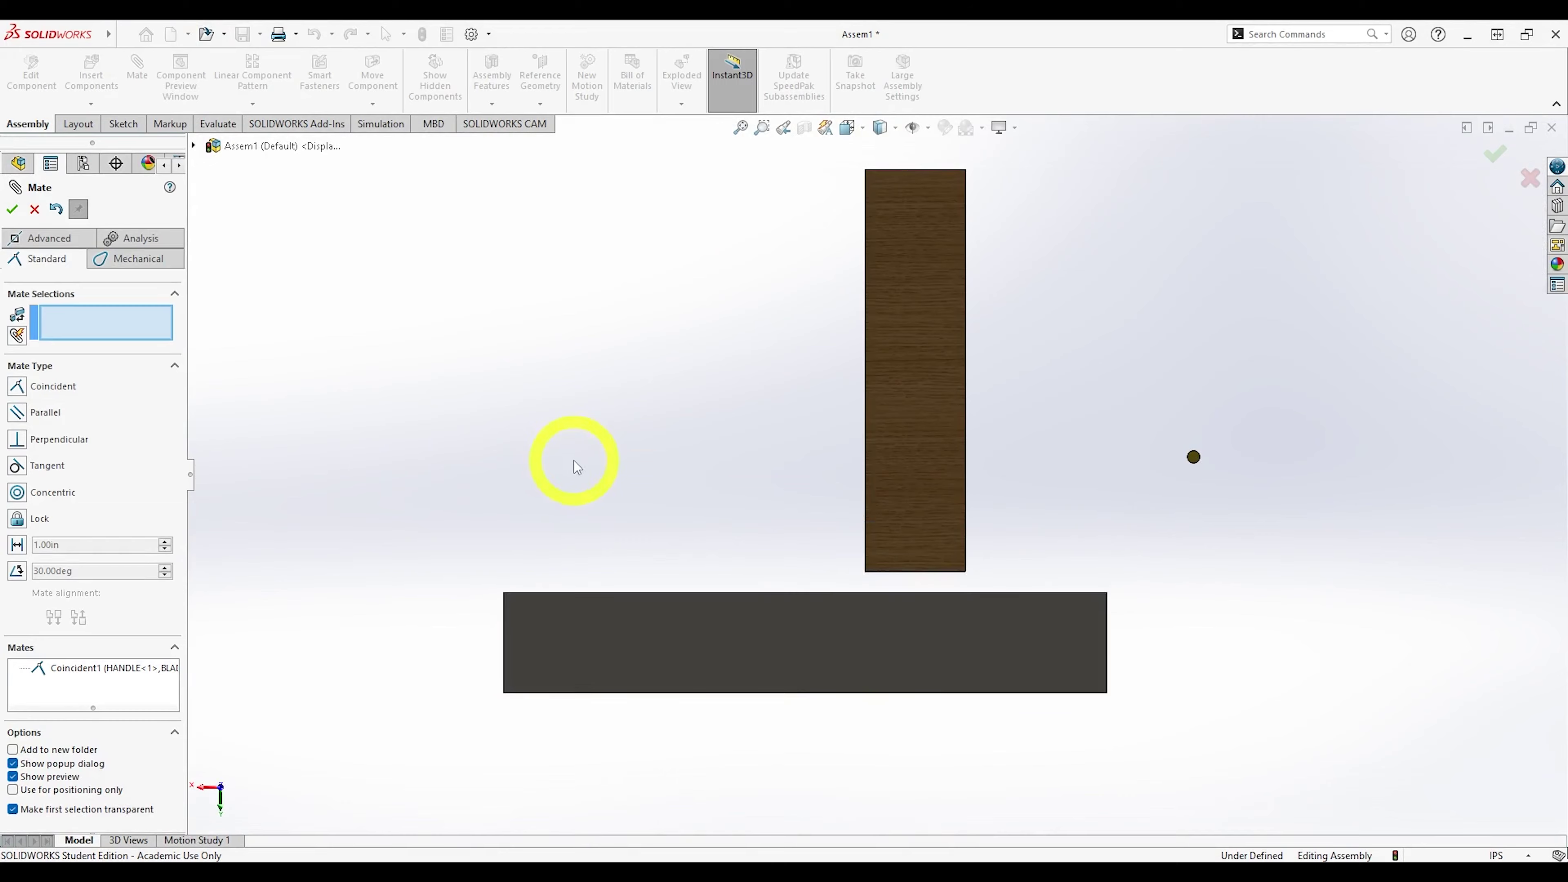
key(space)
click(455, 528)
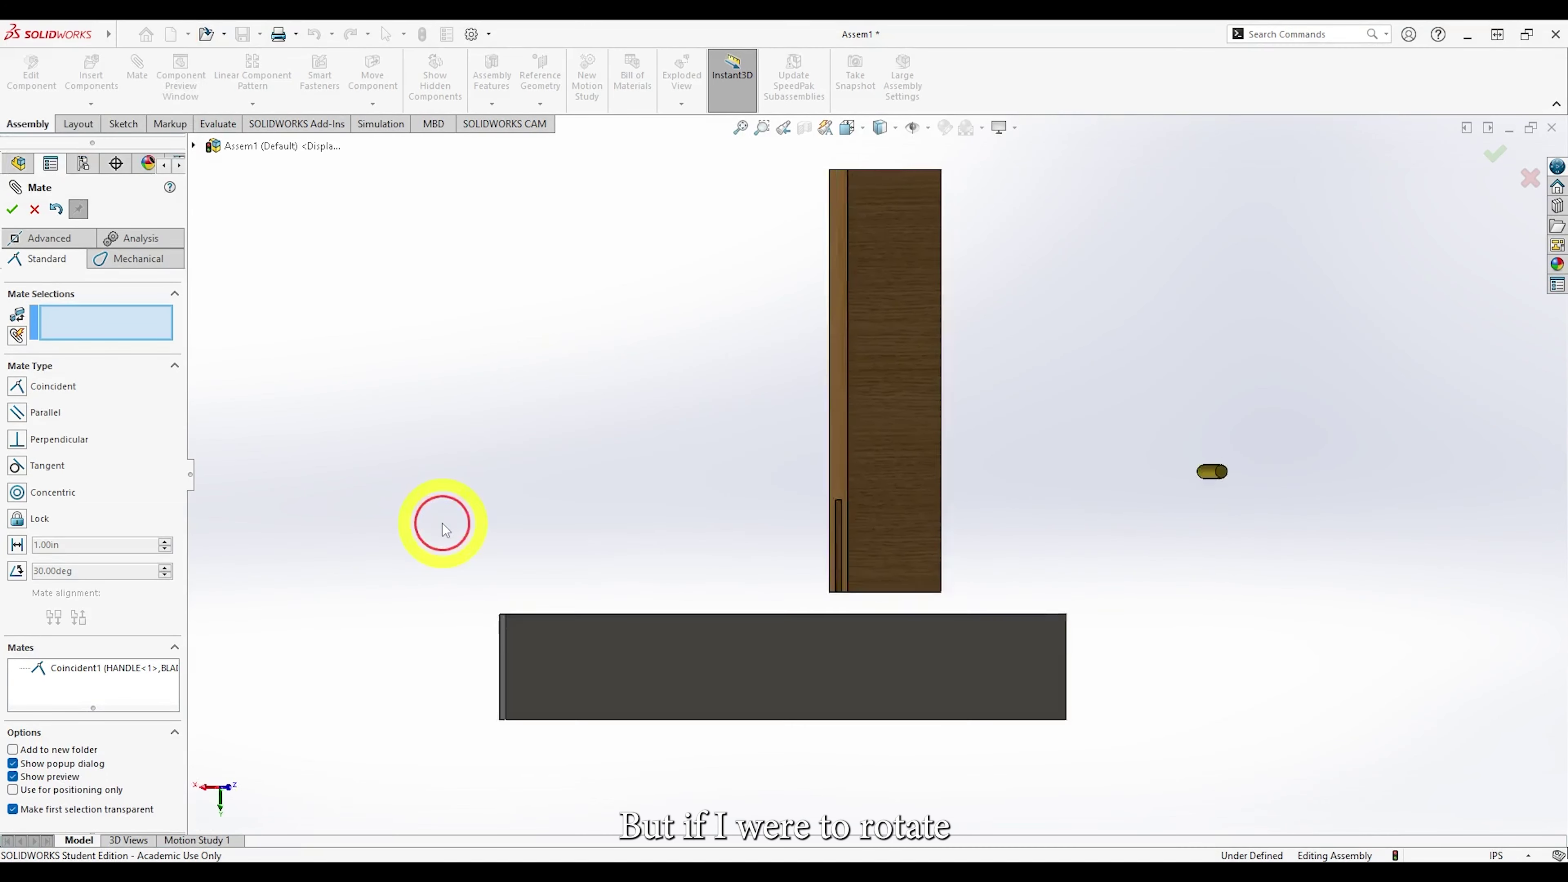
drag(798, 711, 484, 387)
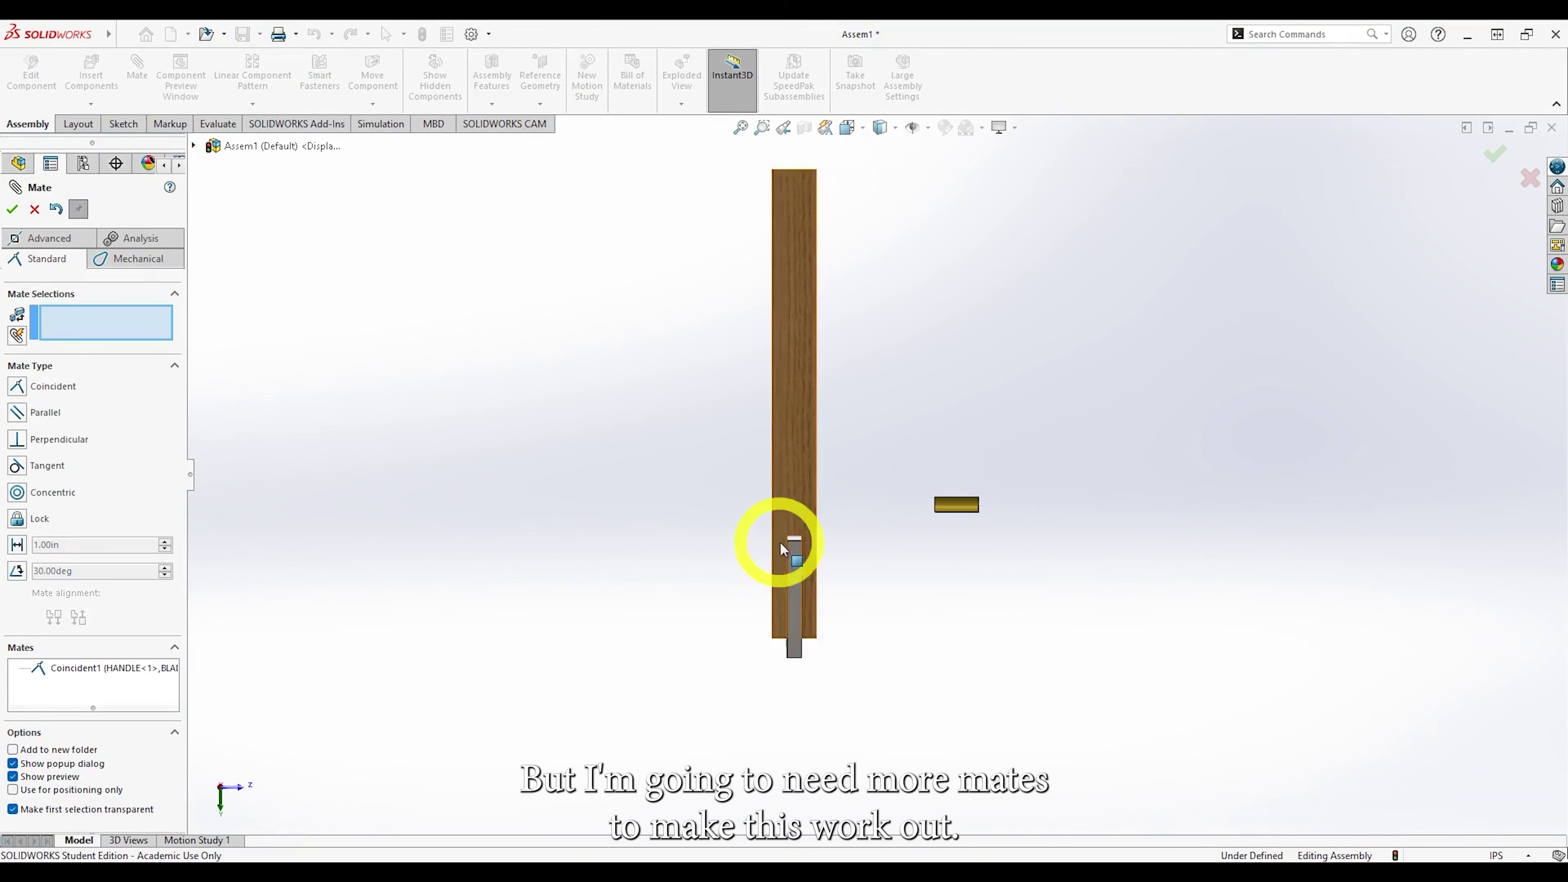
Add a coincident mate between the blade's short end face and the handle's narrow back face.
middle_drag(784, 543, 693, 497)
key(space)
click(724, 598)
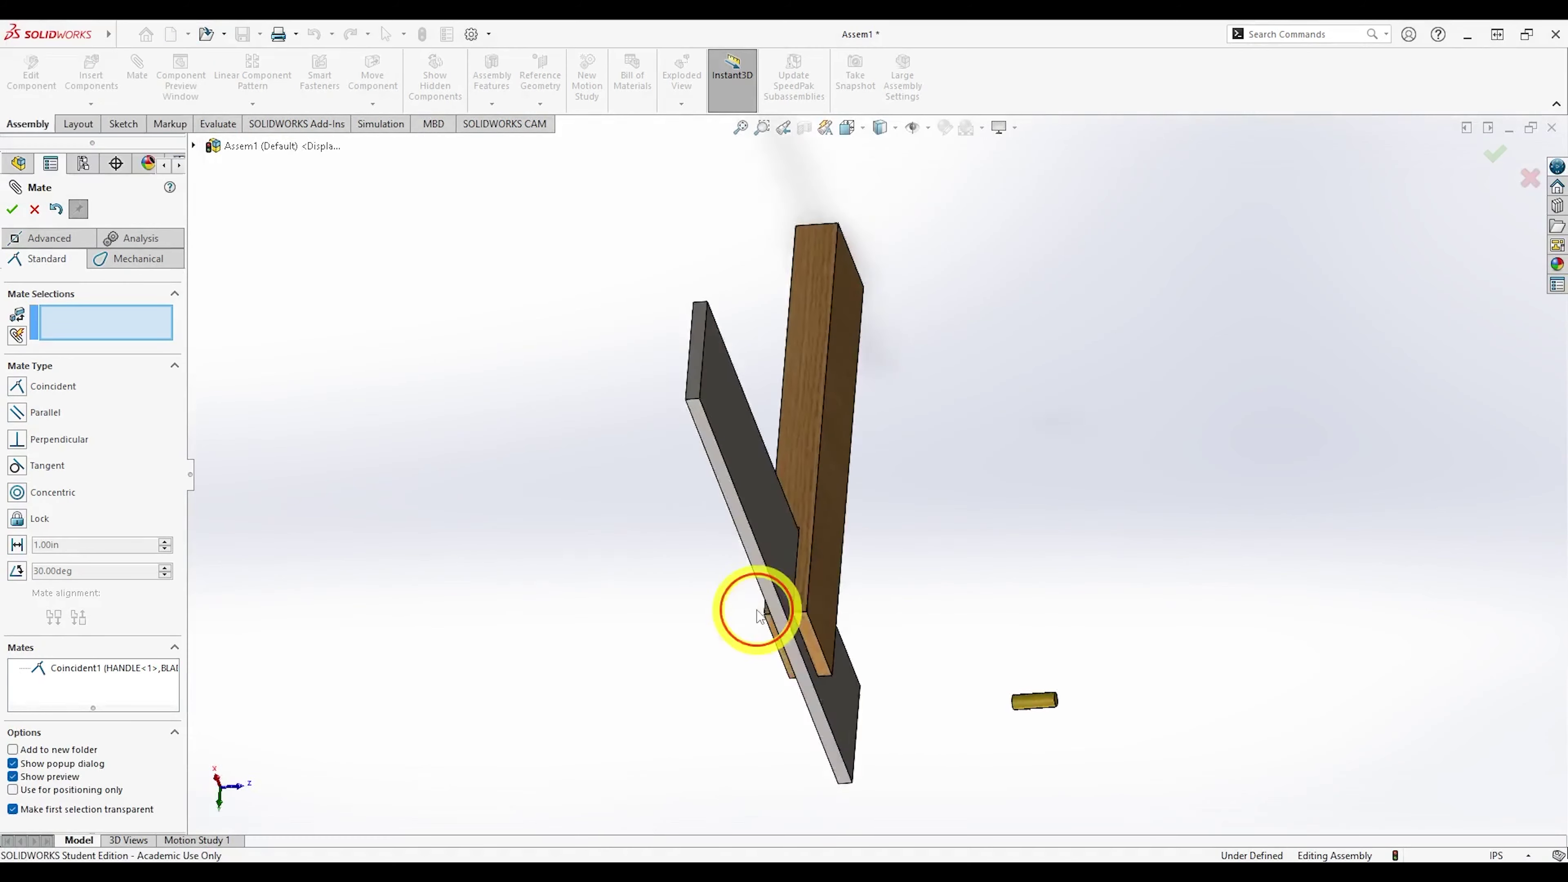
middle_drag(734, 640, 536, 567)
scroll(704, 358, down, 3)
scroll(705, 353, down, 3)
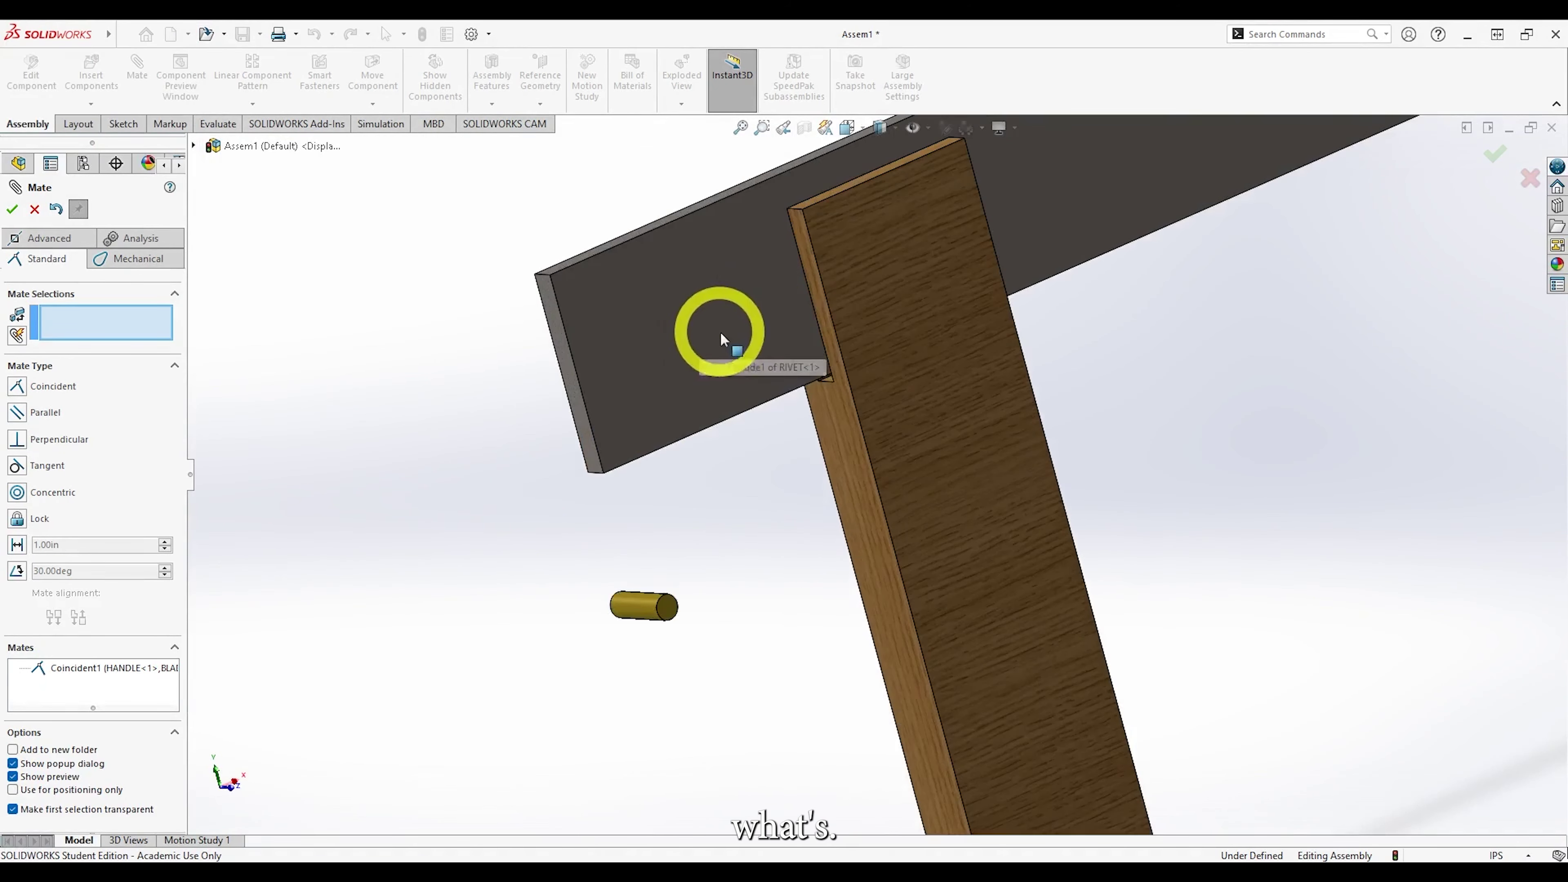
middle_drag(722, 336, 702, 396)
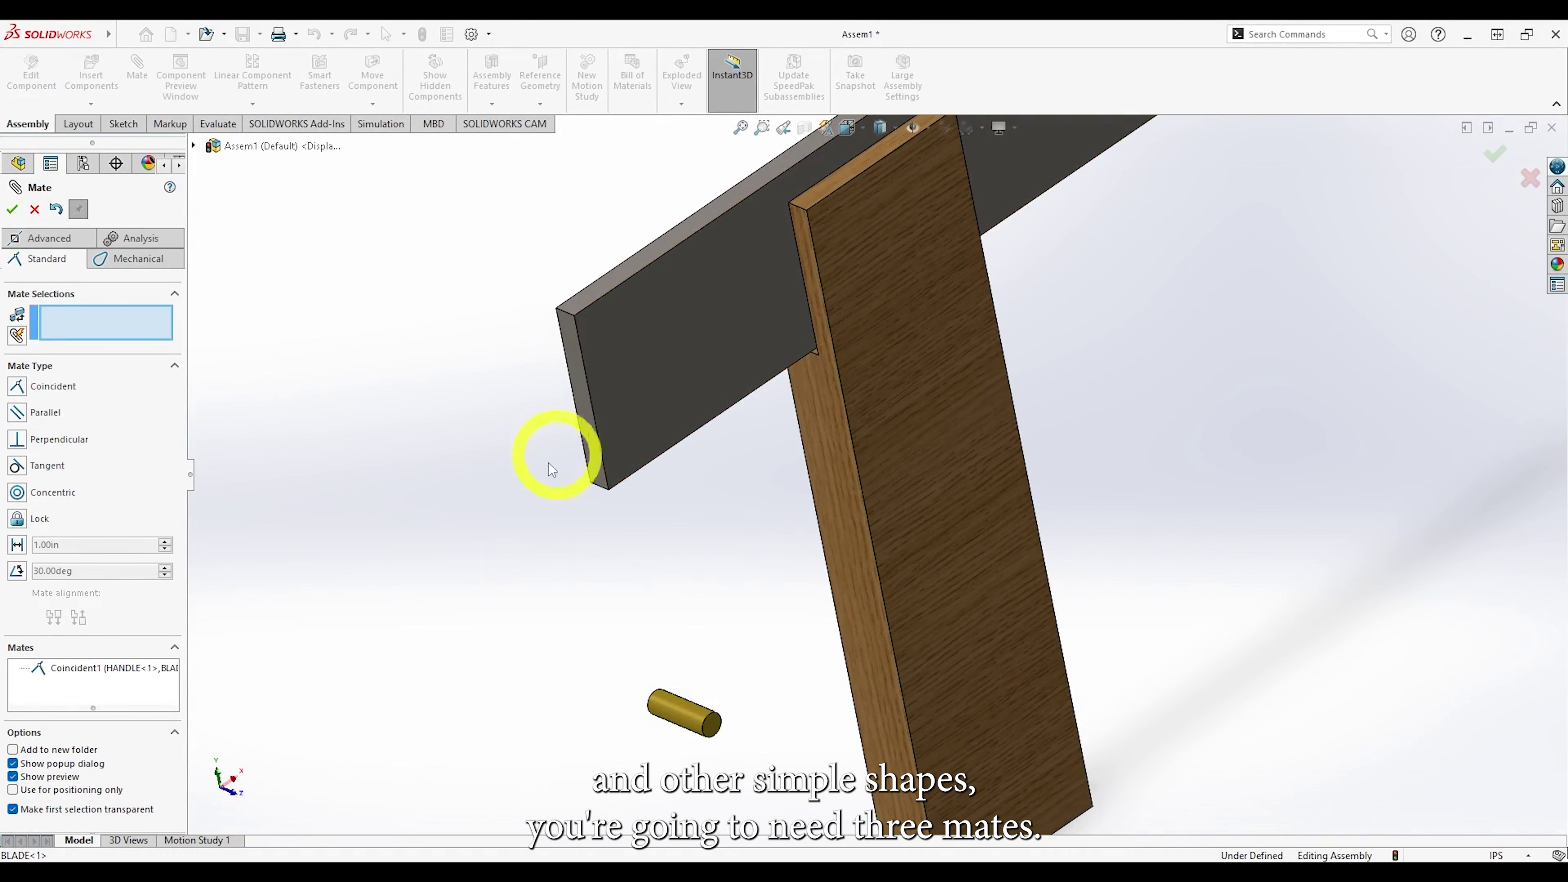
middle_drag(505, 420, 570, 424)
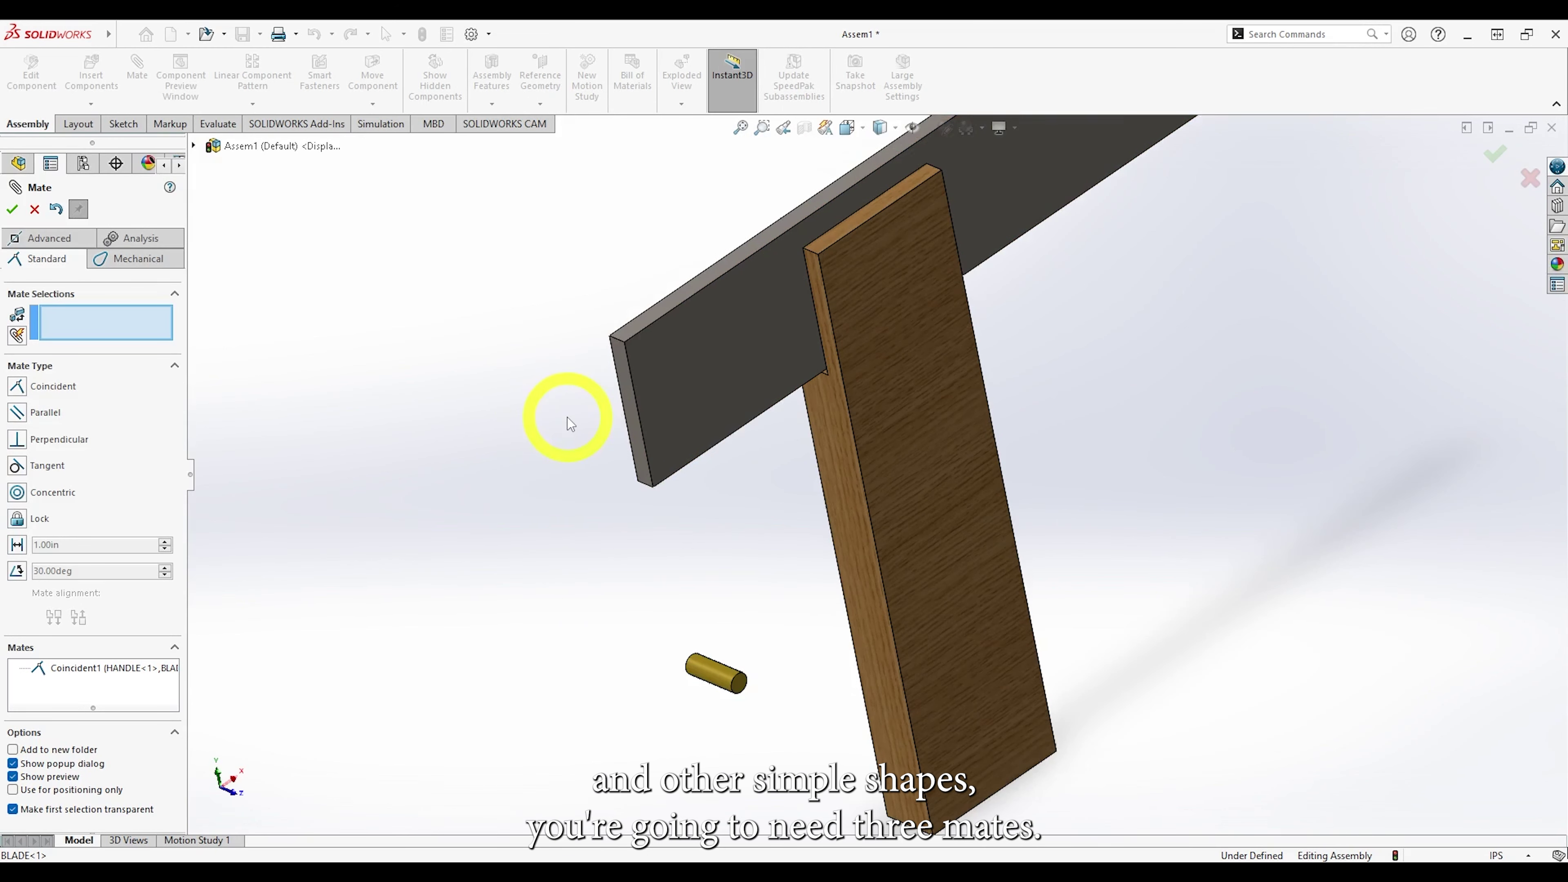
click(628, 400)
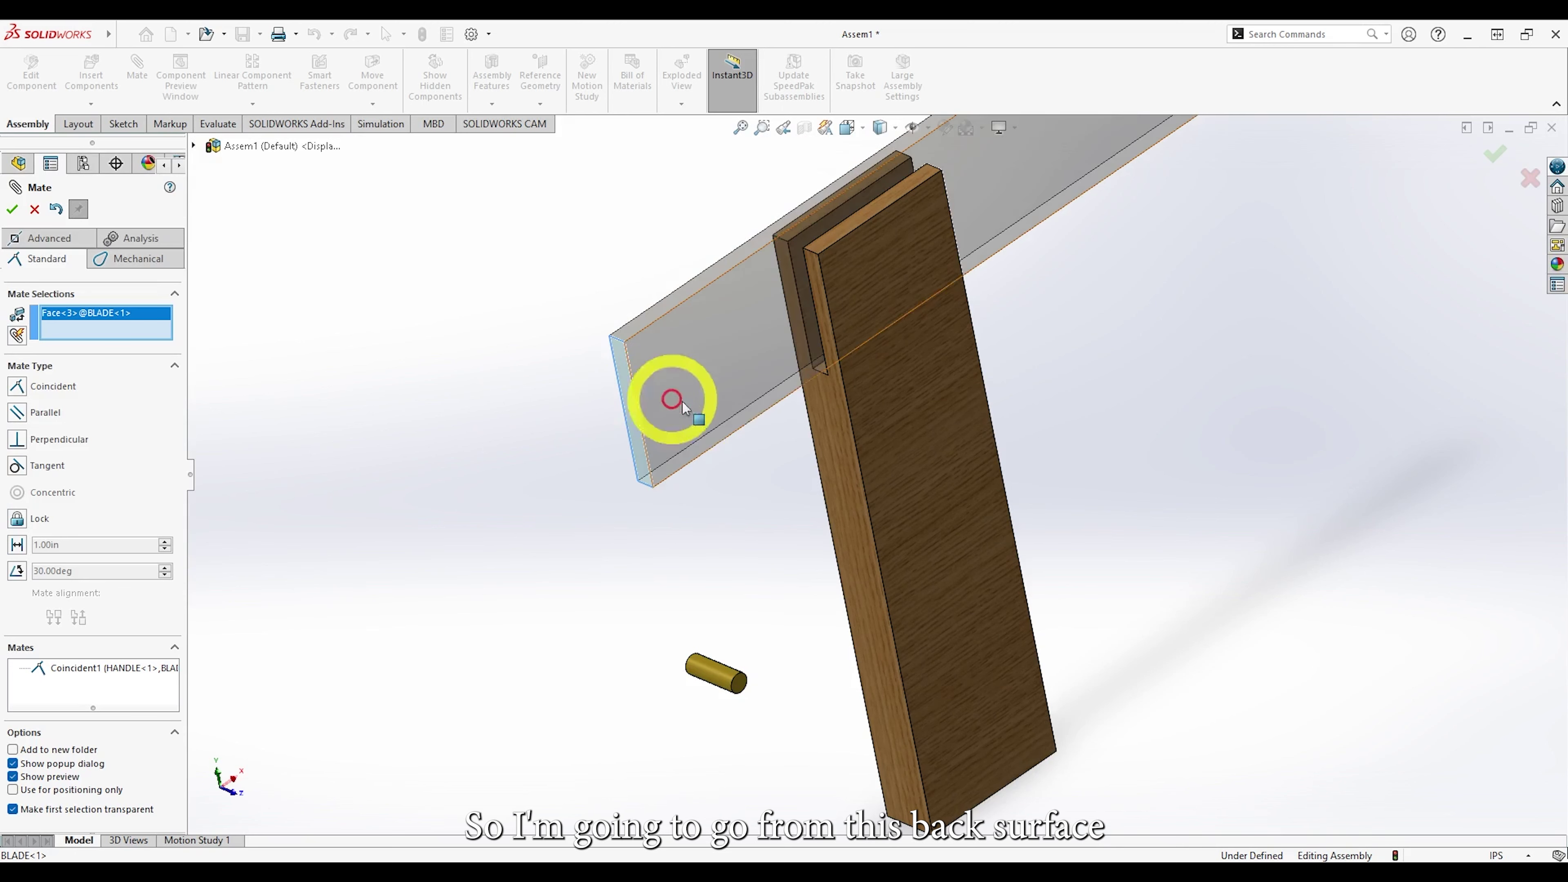
click(827, 418)
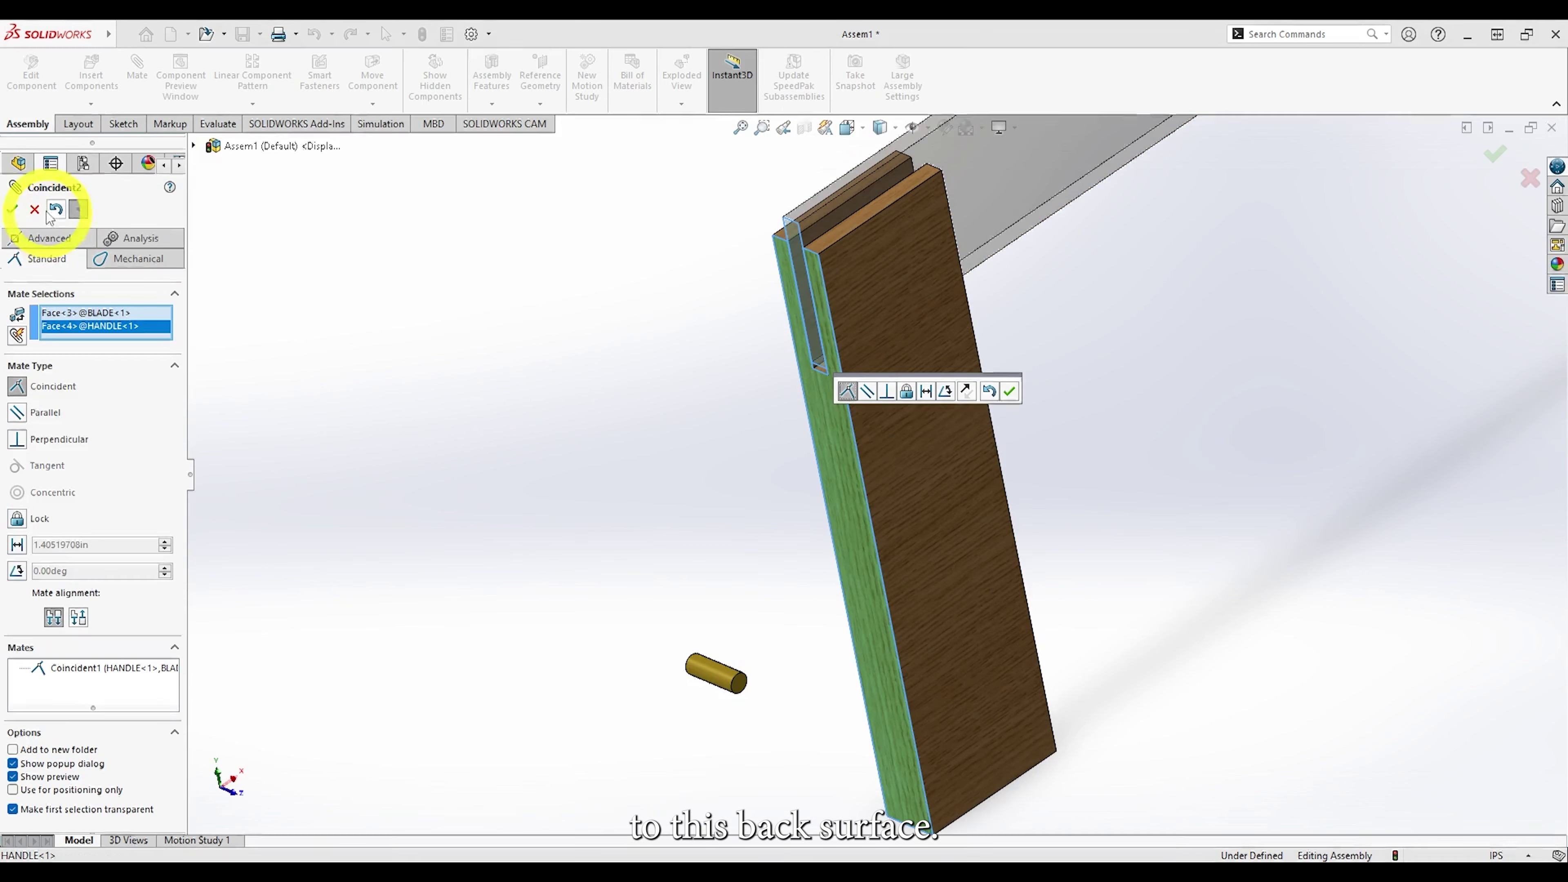
click(11, 208)
Add a coincident mate between the blade's bottom edge face and the bottom face of the handle's slot.
scroll(799, 367, down, 4)
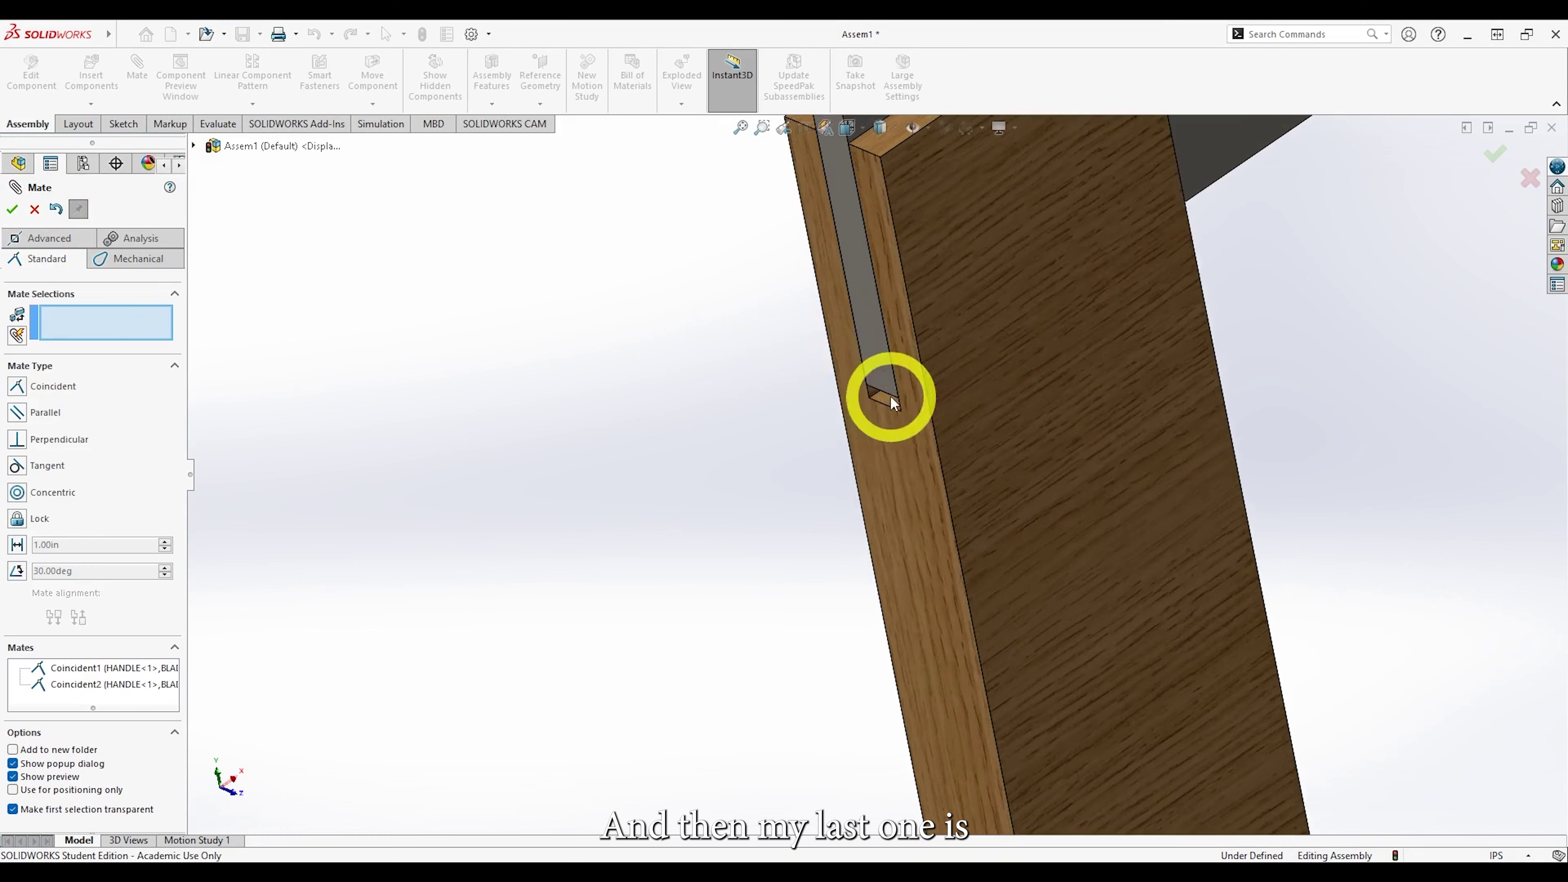
middle_drag(1292, 427, 1333, 340)
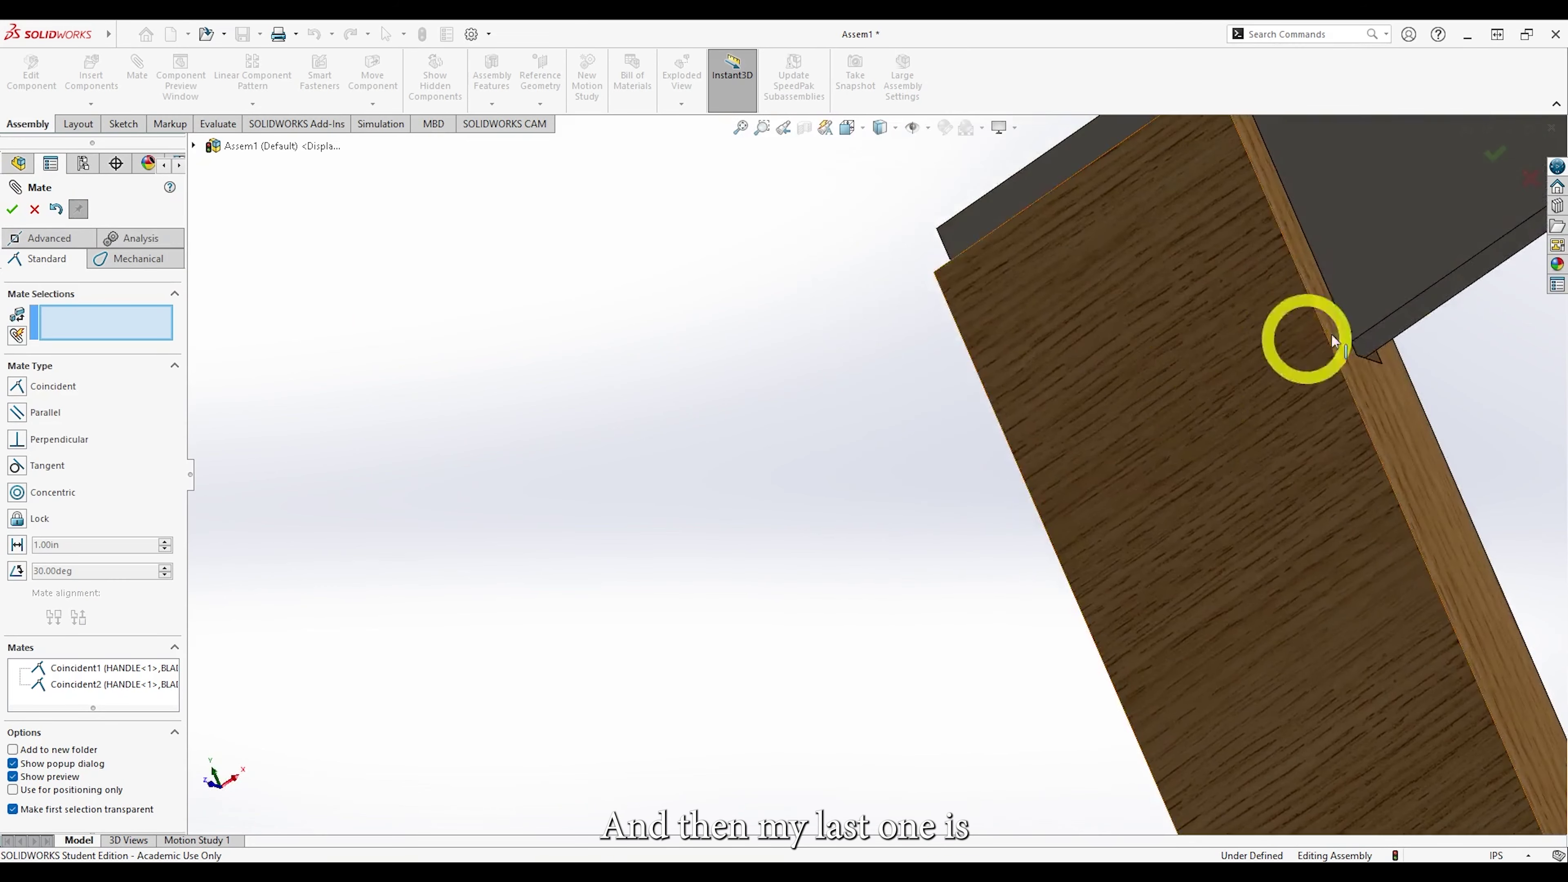
click(1400, 332)
middle_drag(1056, 448, 1007, 537)
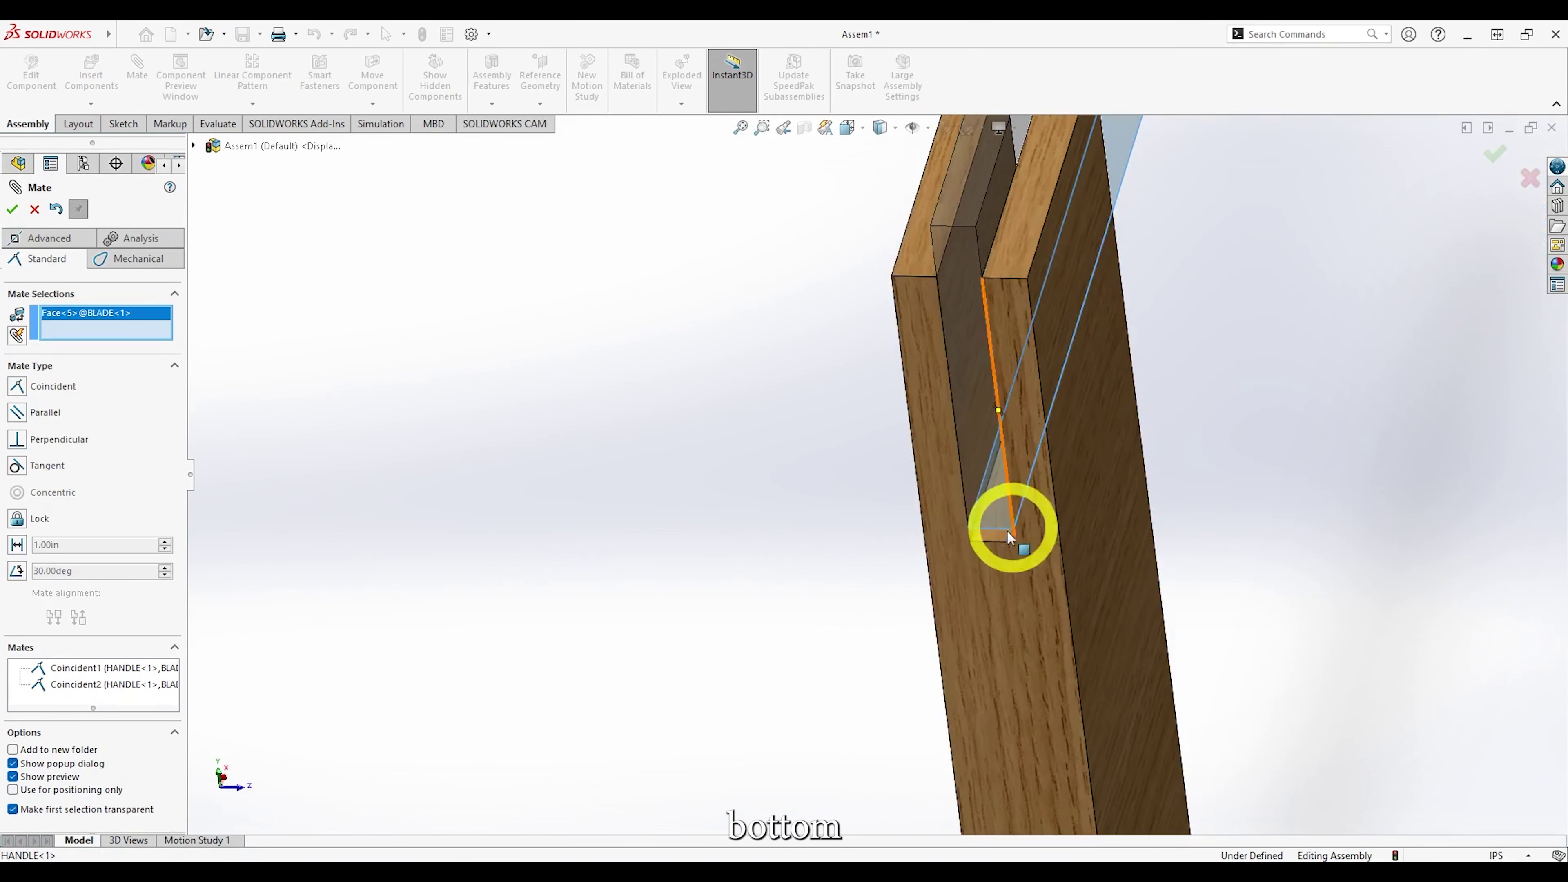
click(985, 537)
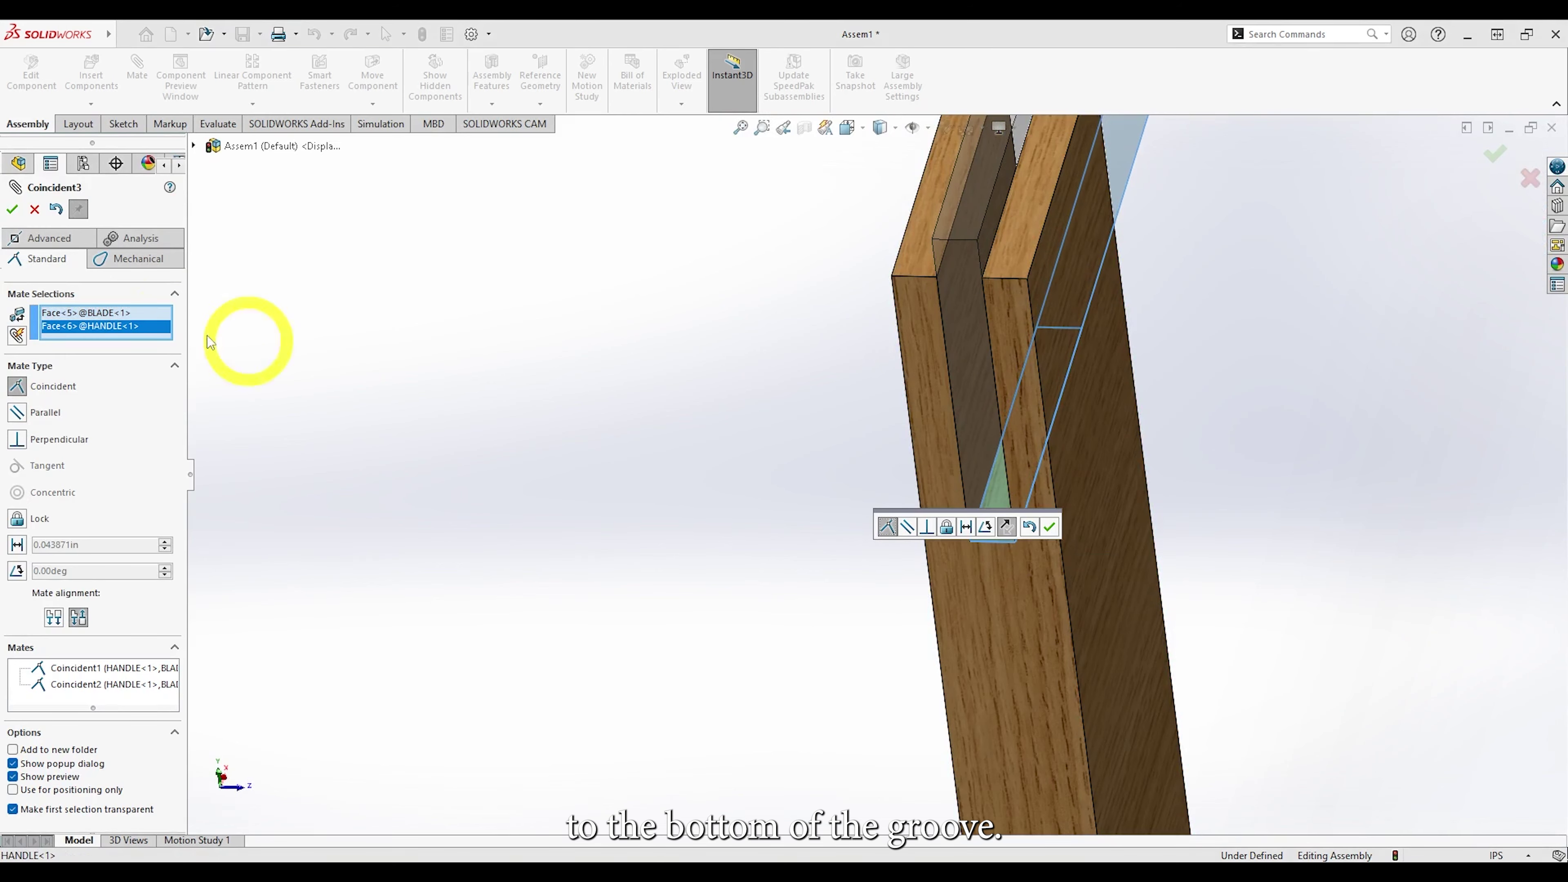
click(12, 209)
scroll(764, 603, up, 5)
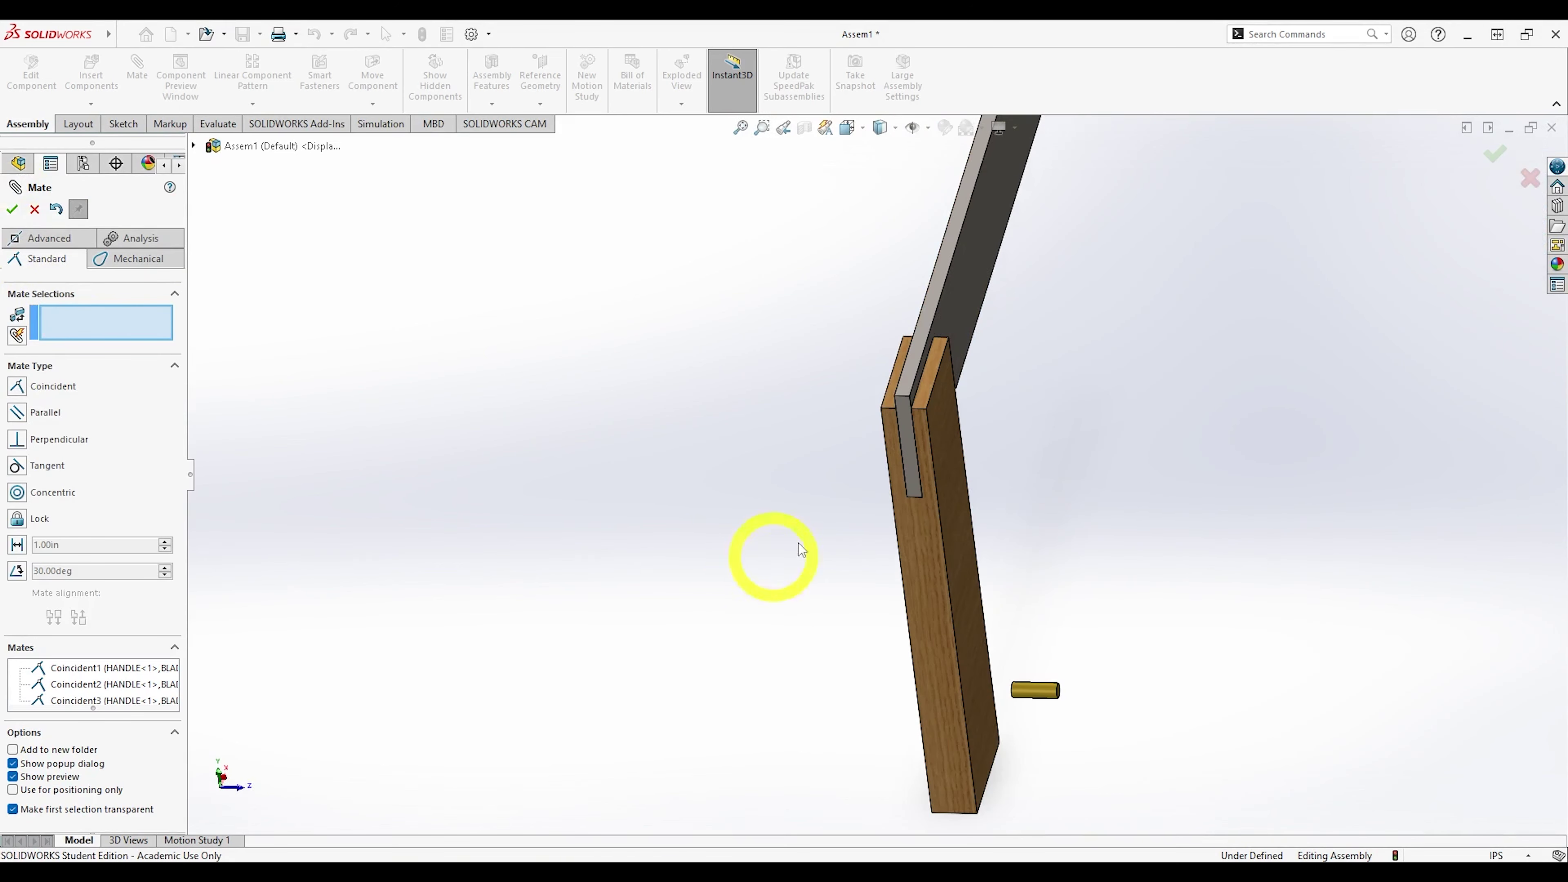
Finish adding the blade's mates and close the mate command.
middle_drag(1068, 499, 959, 495)
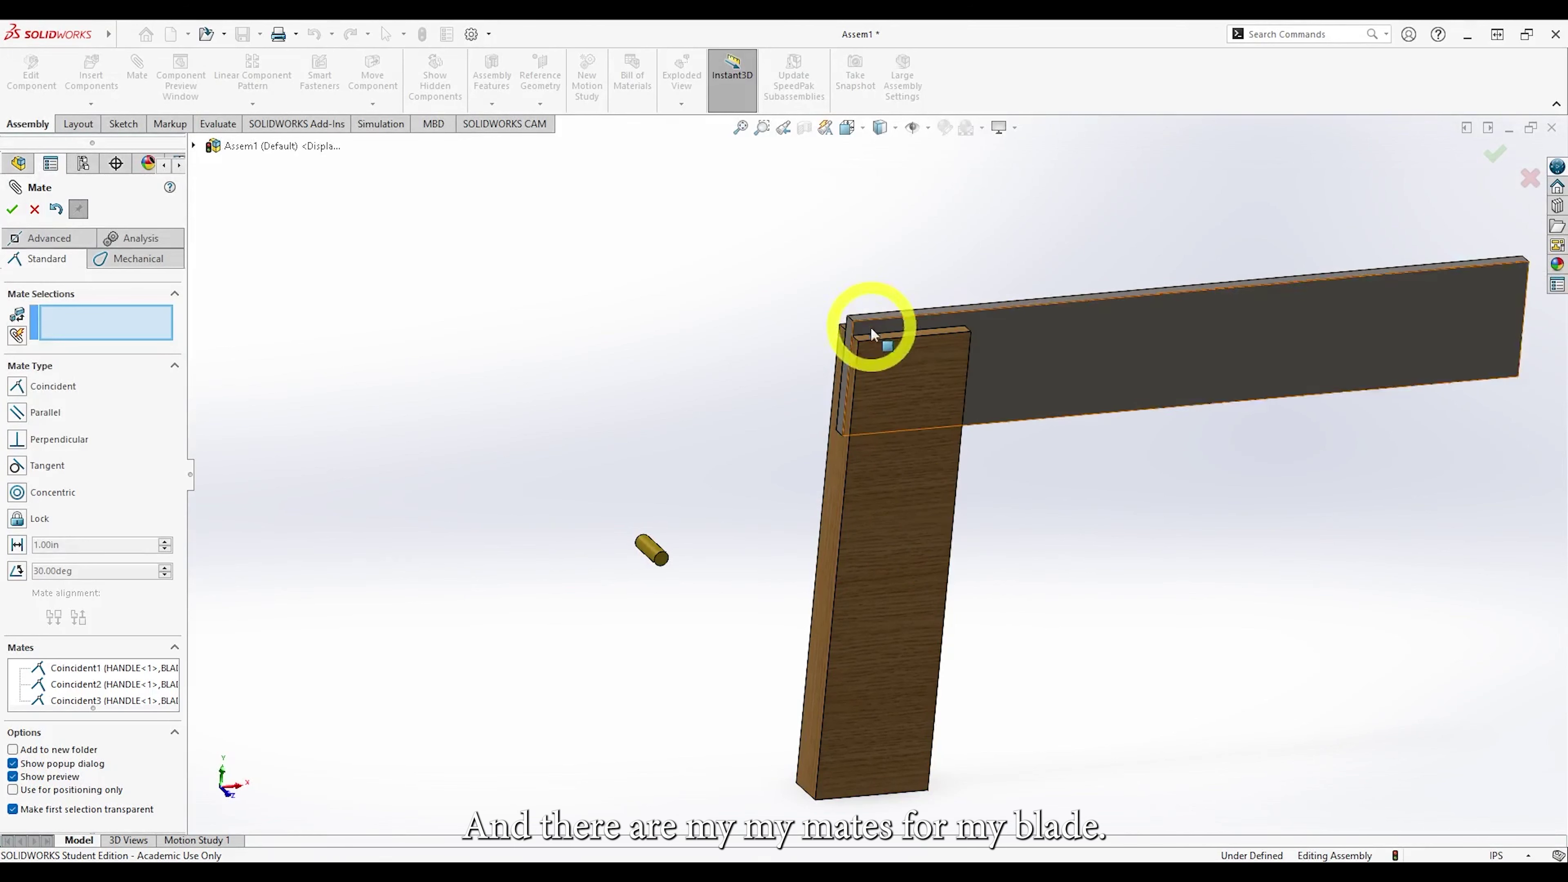
click(11, 210)
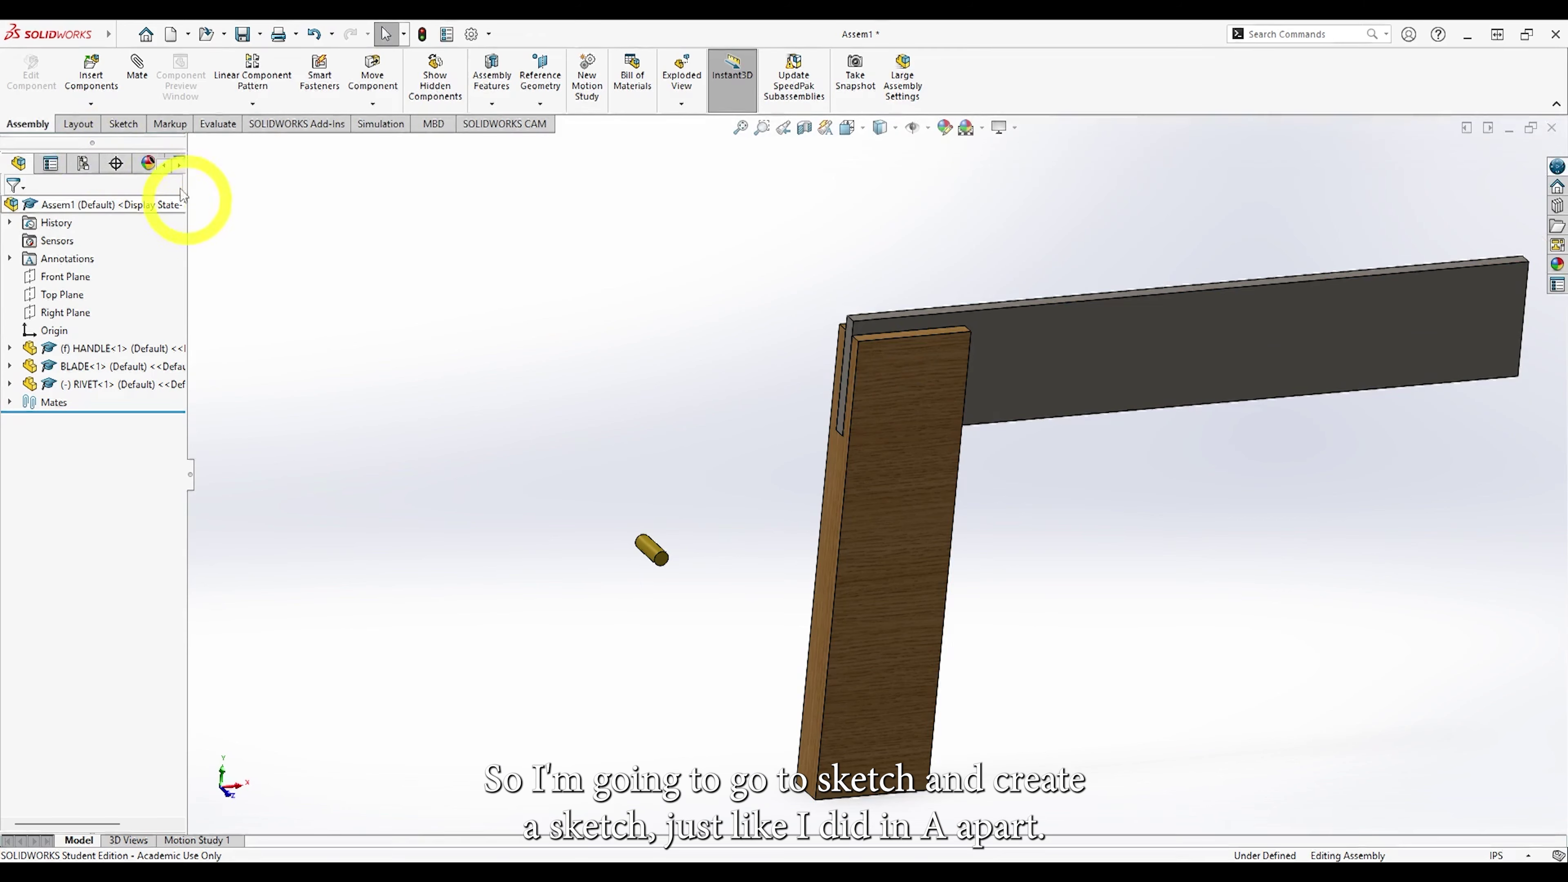
Start a sketch on the handle's broad front face and draw a corner rectangle about 0.76 by 0.51 in near its upper end.
click(123, 124)
click(21, 68)
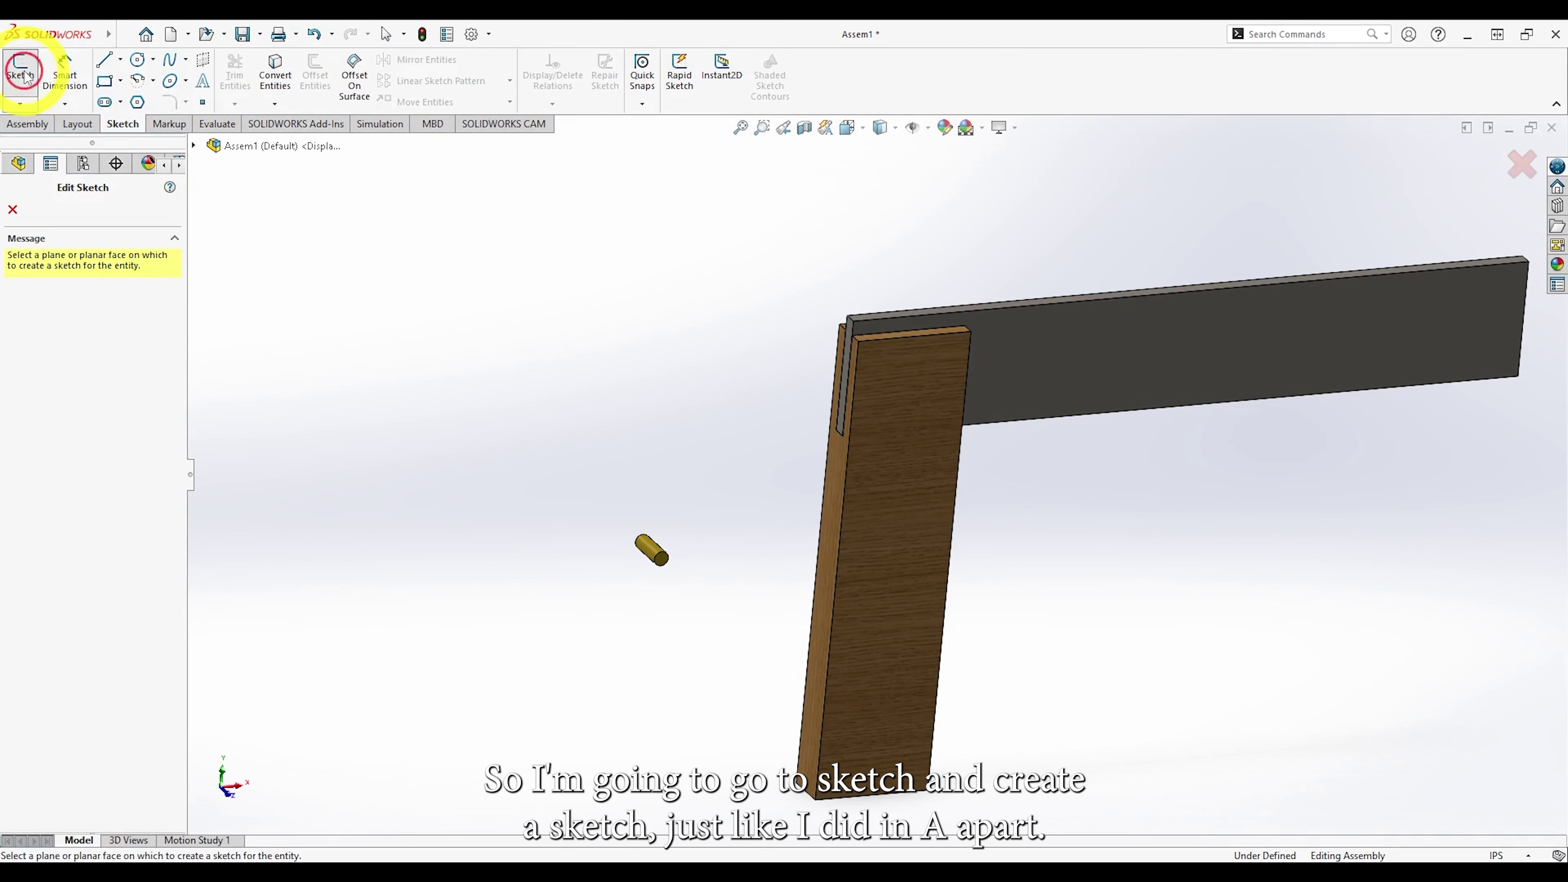
click(915, 372)
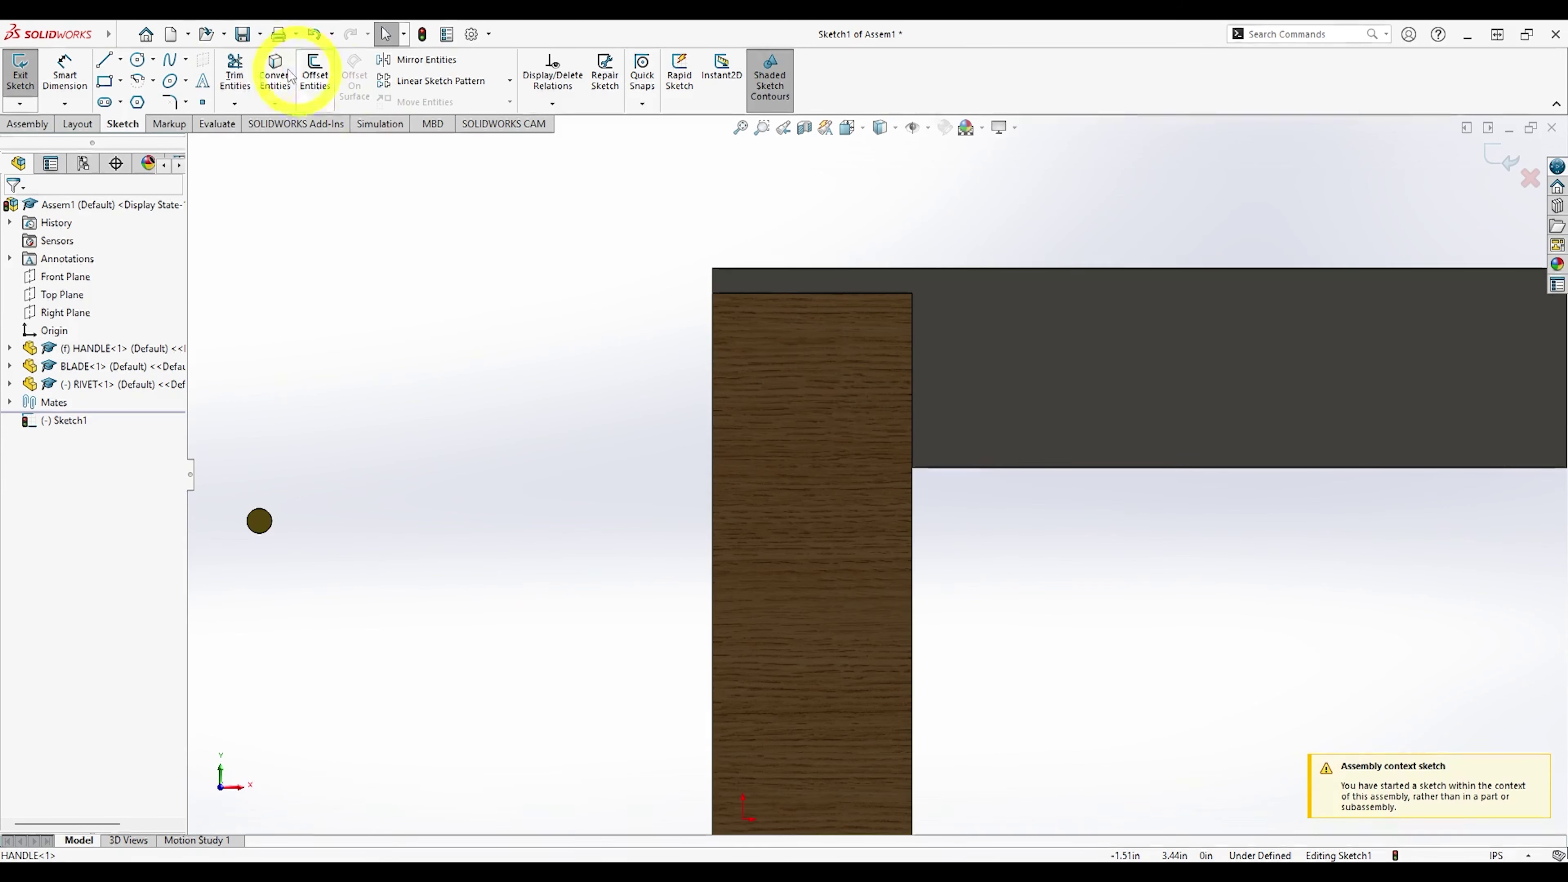
click(104, 81)
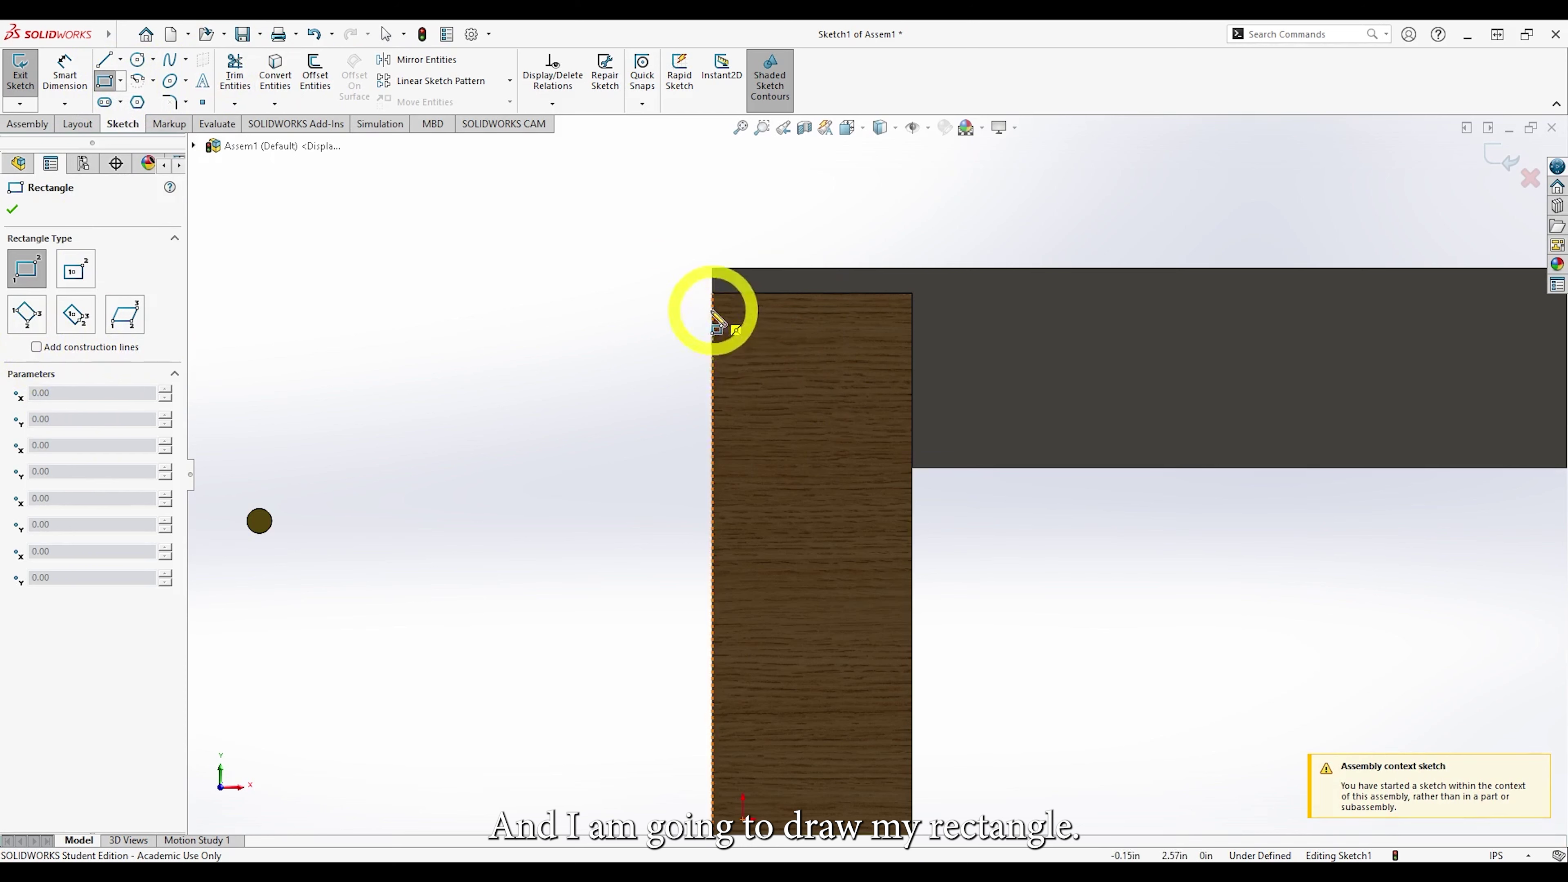
mouse_move(730, 322)
mouse_down()
mouse_move(899, 412)
mouse_move(883, 423)
mouse_up()
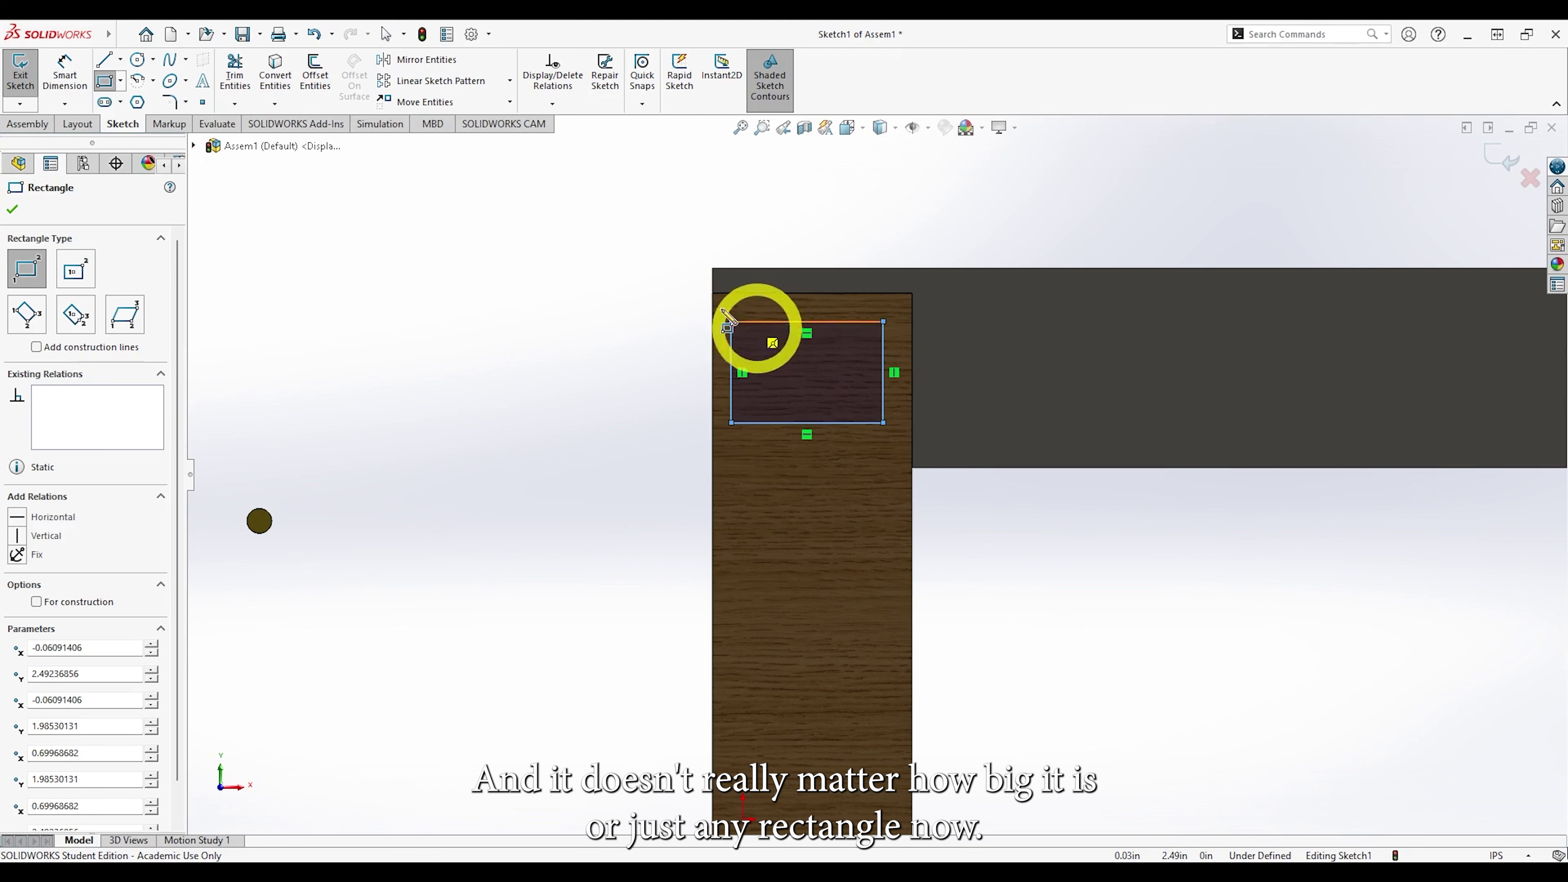
Dimension the rectangle with a height of 0.5 in and a width of 0.625 in.
right_click(579, 262)
click(739, 260)
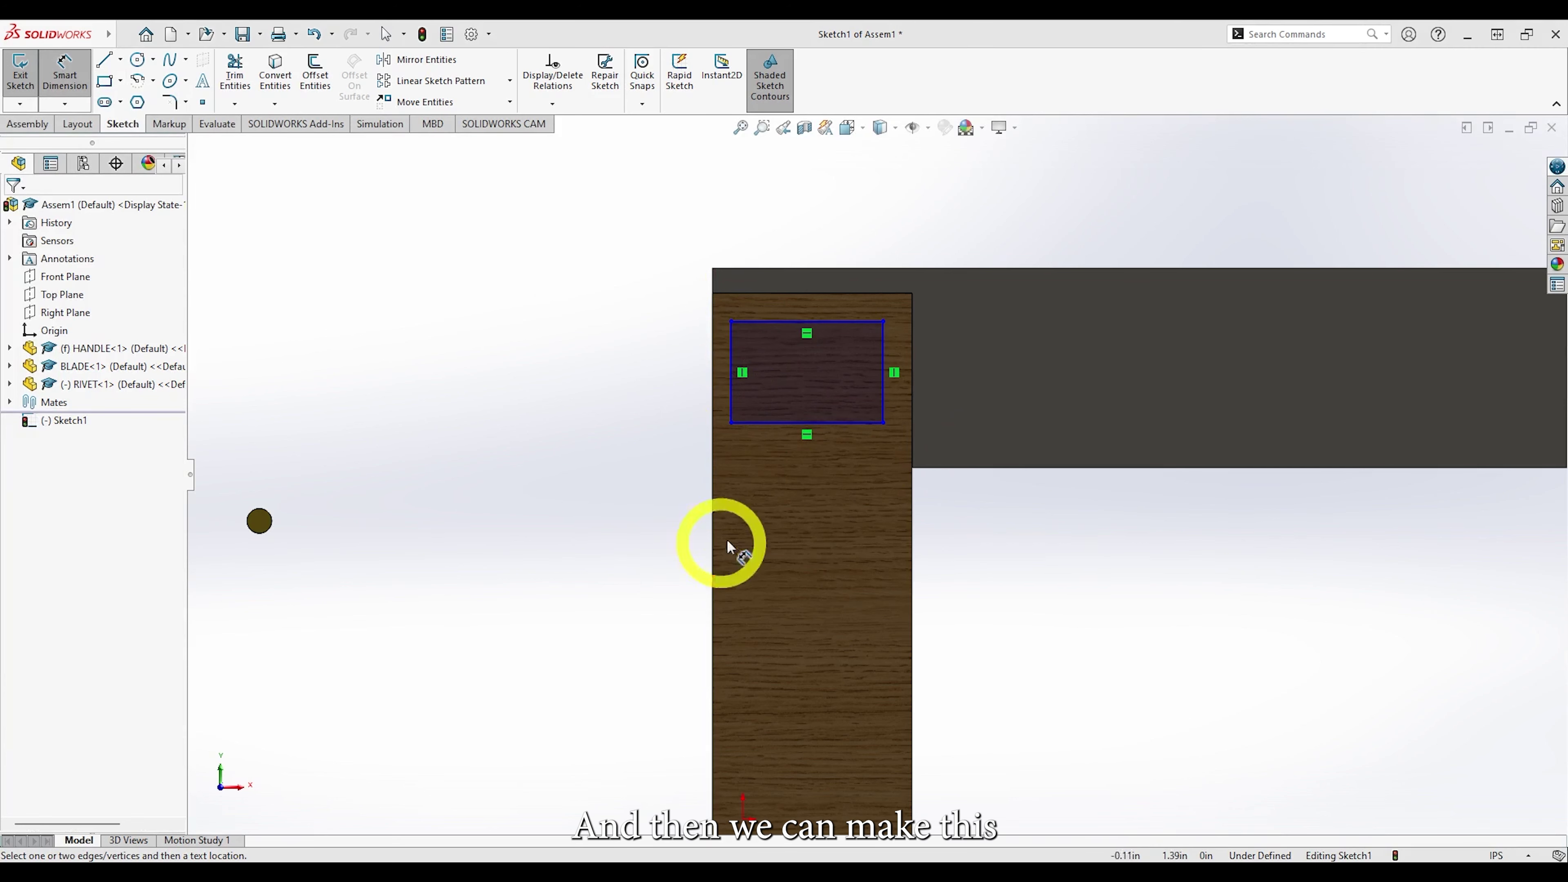
click(736, 393)
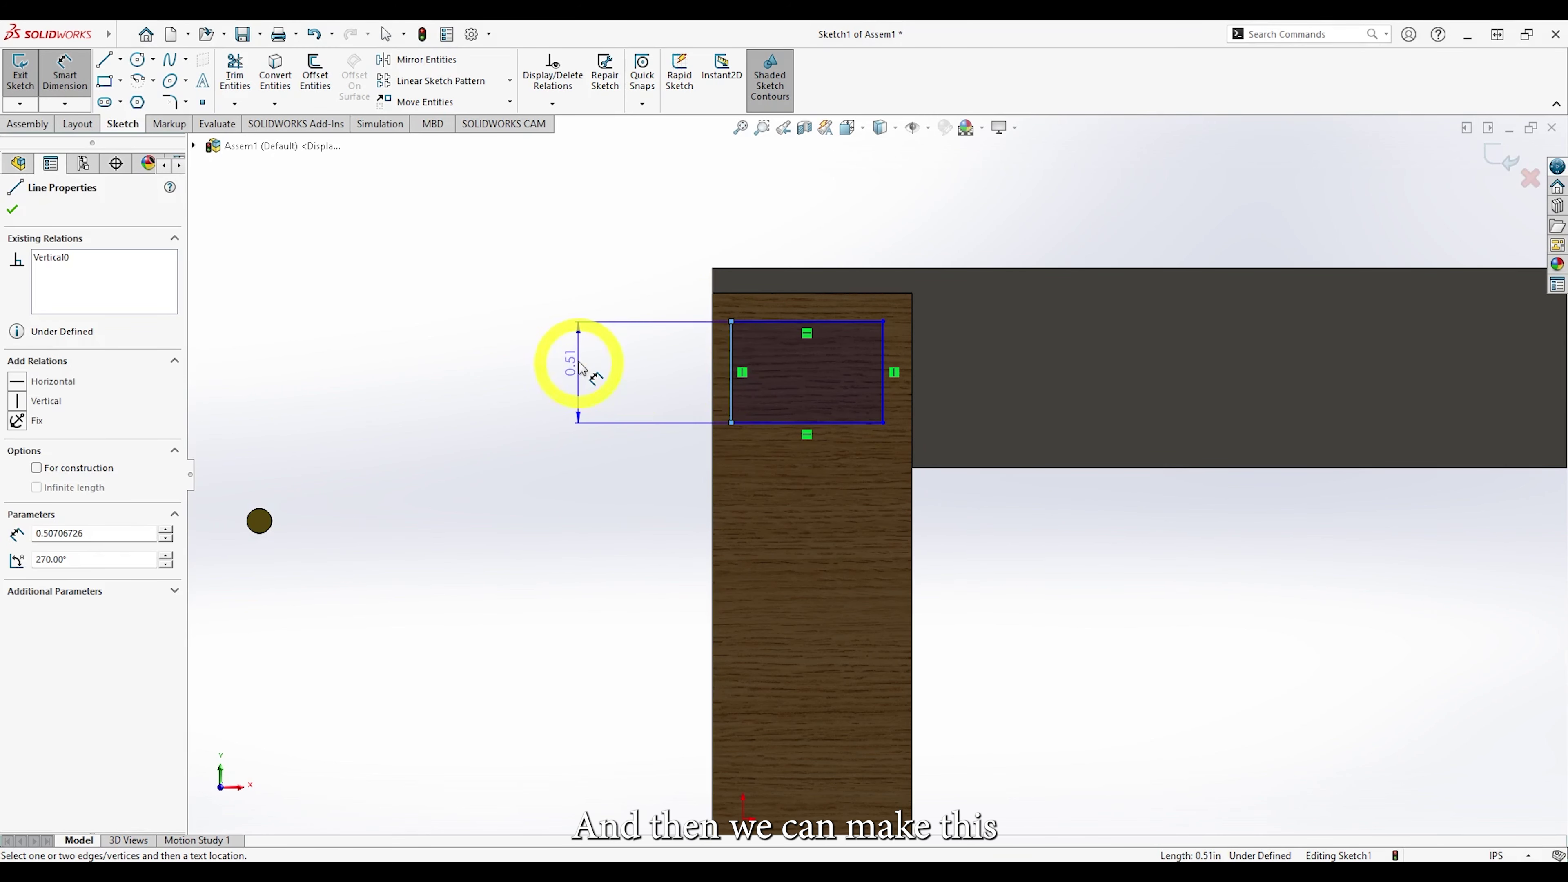
click(579, 355)
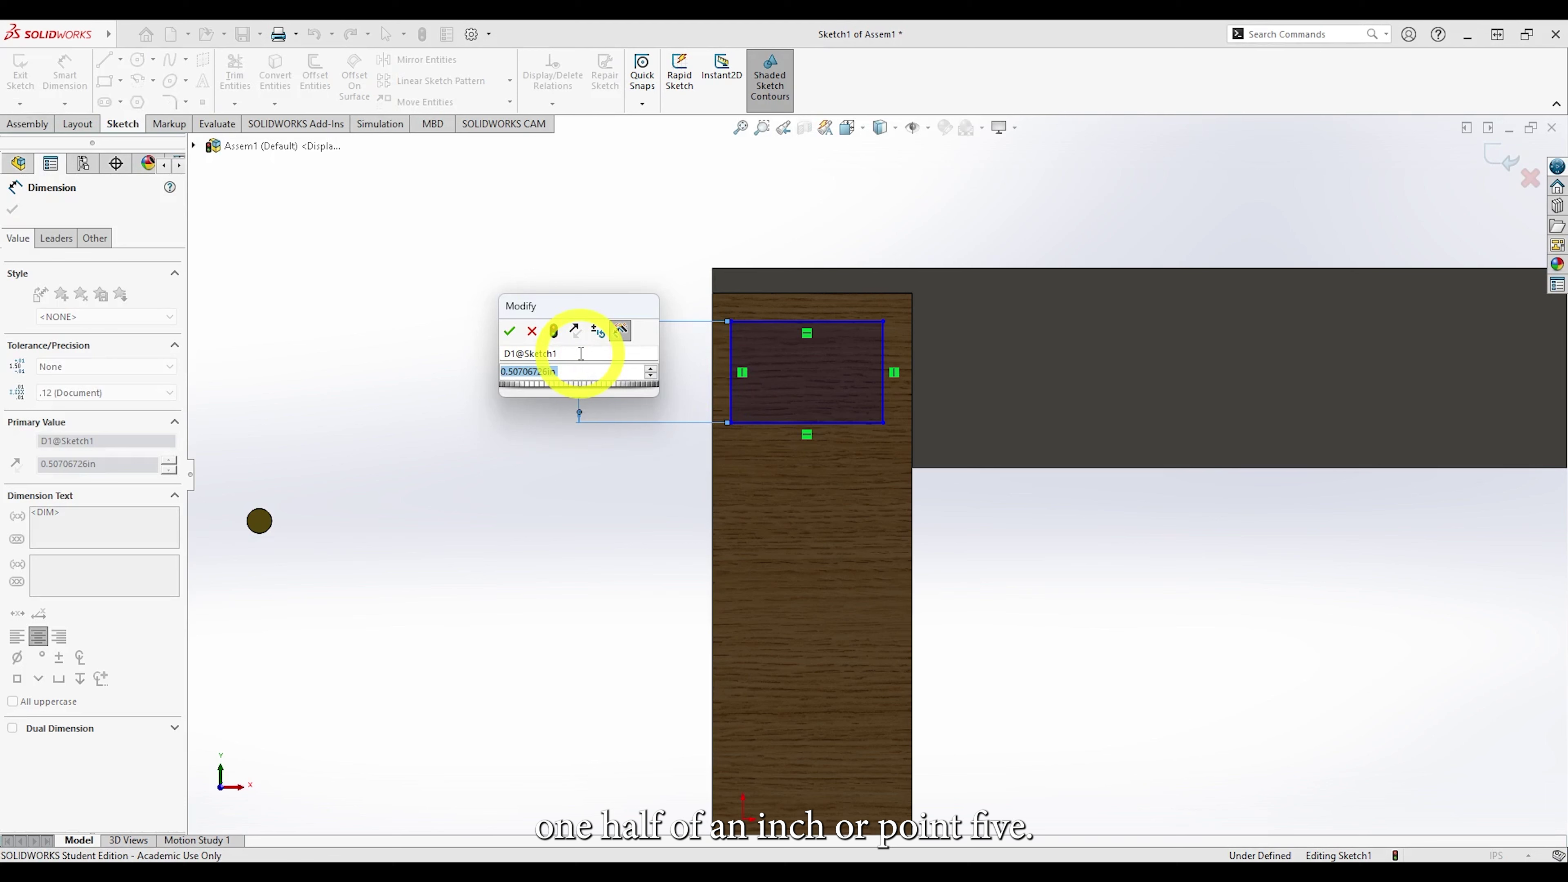
text(.5)
key(Return)
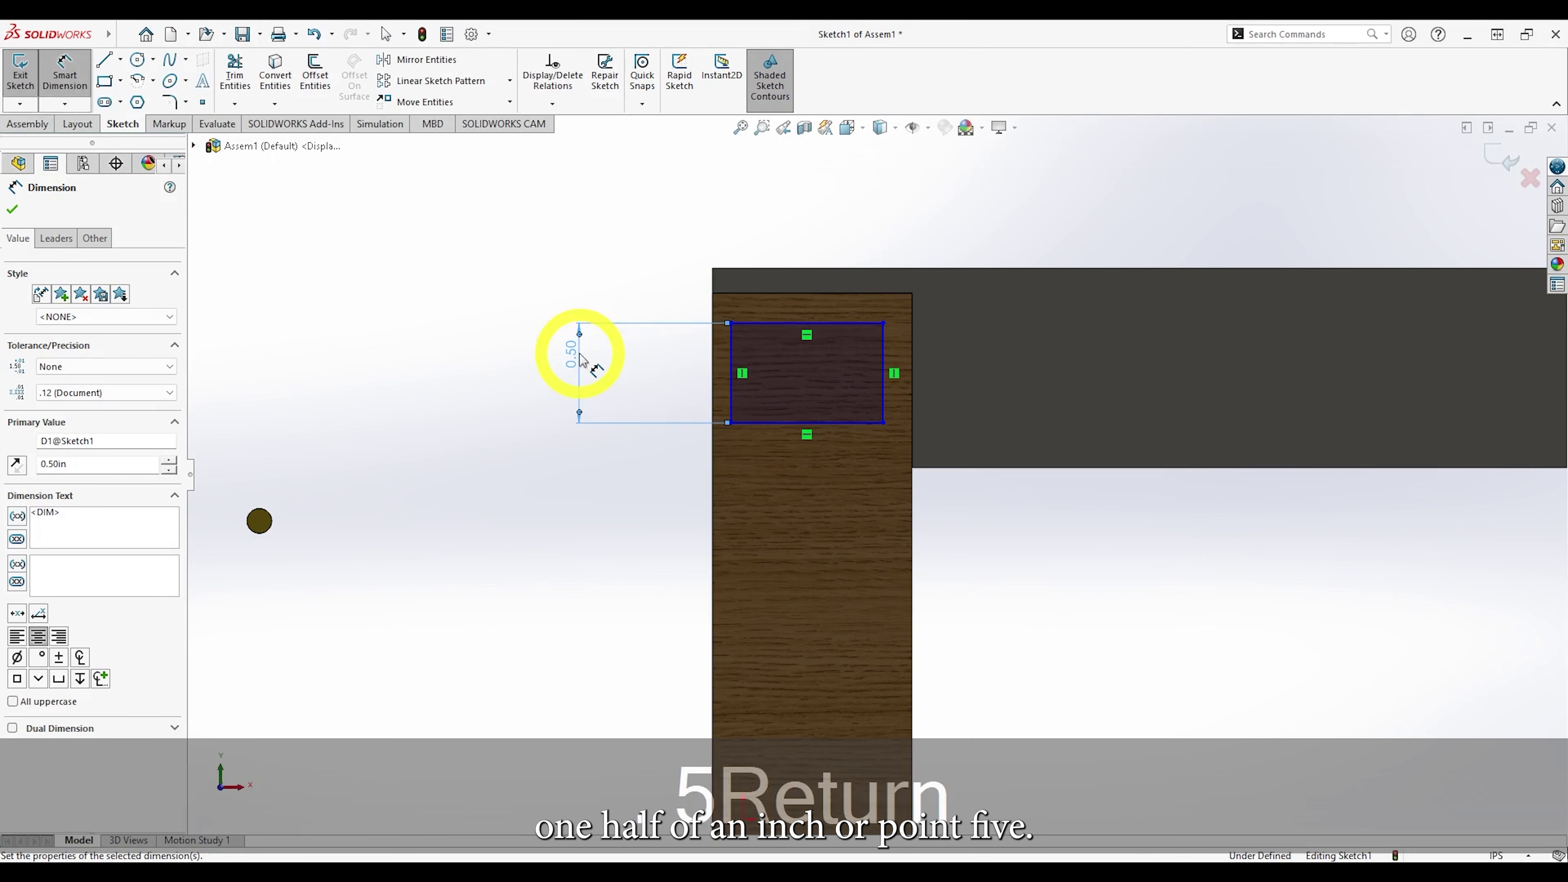
click(822, 421)
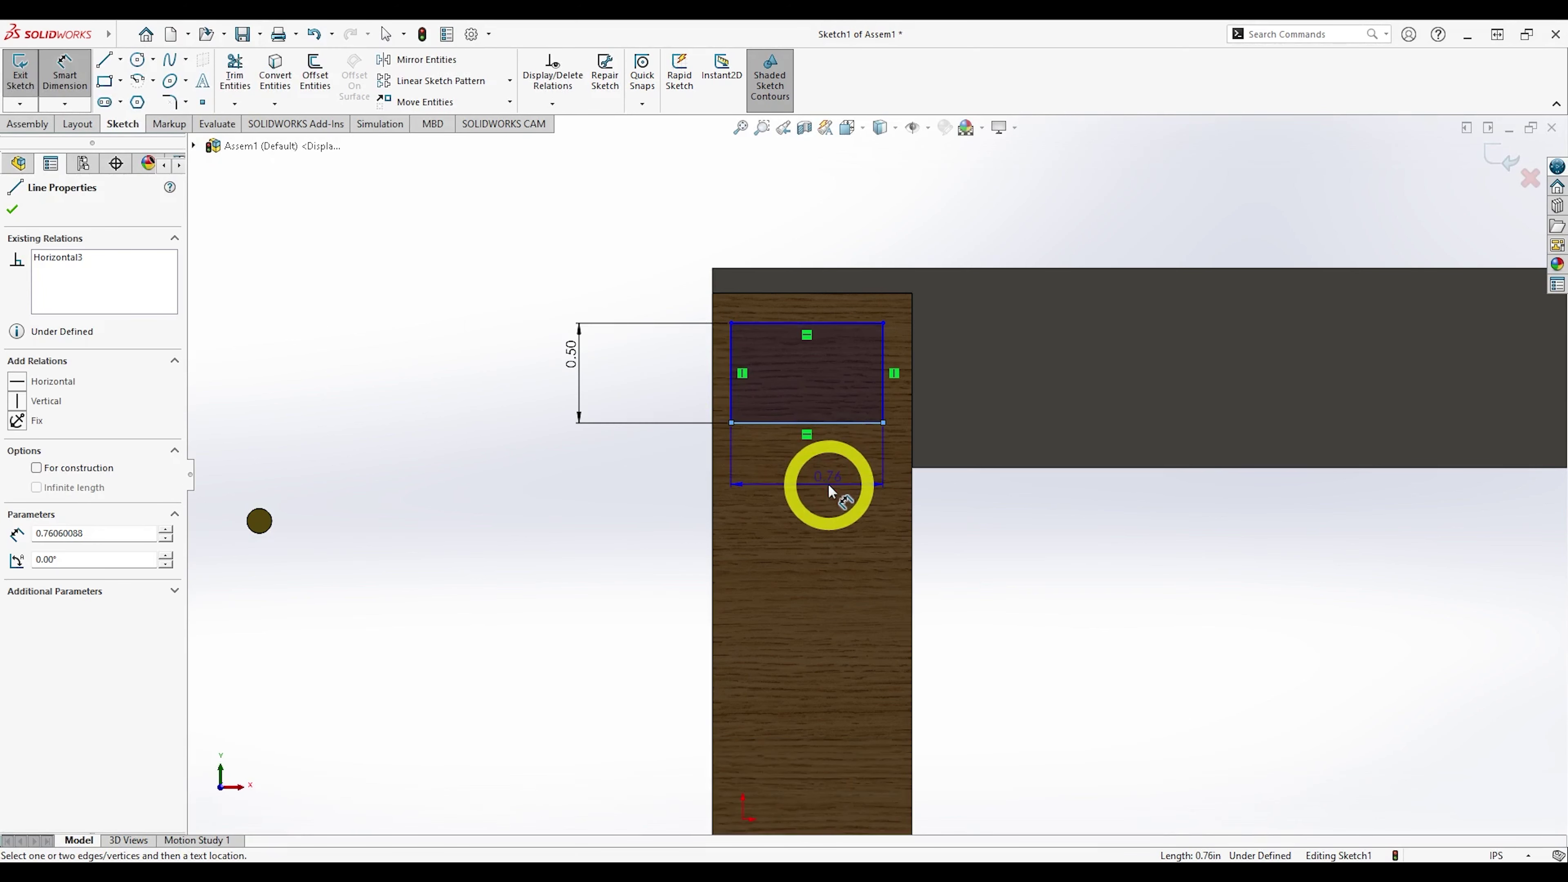
click(828, 490)
text(.6)
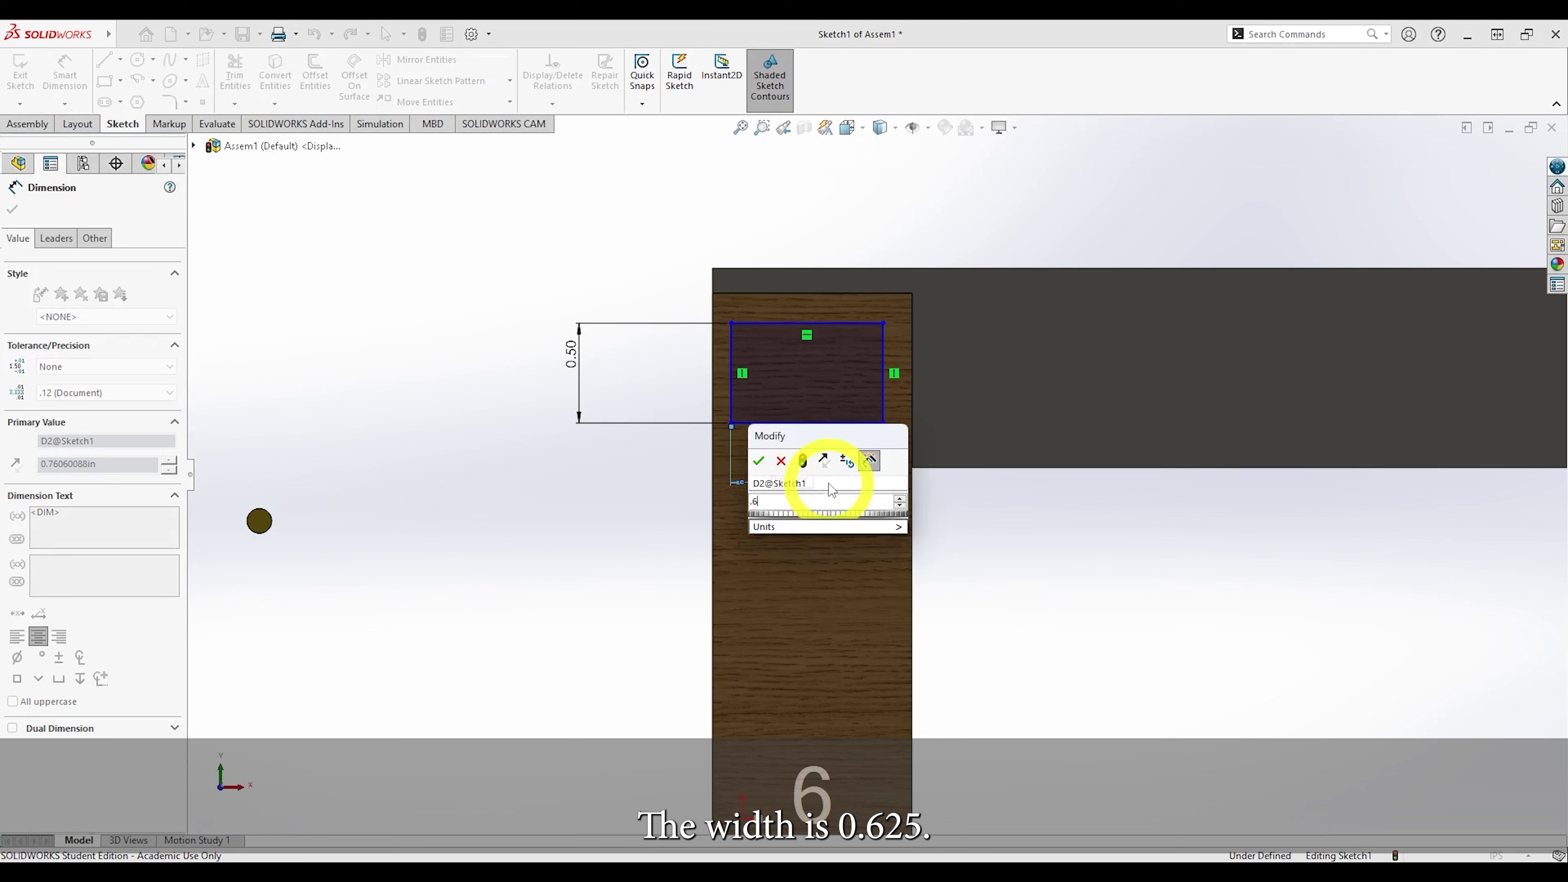
text(25)
key(Return)
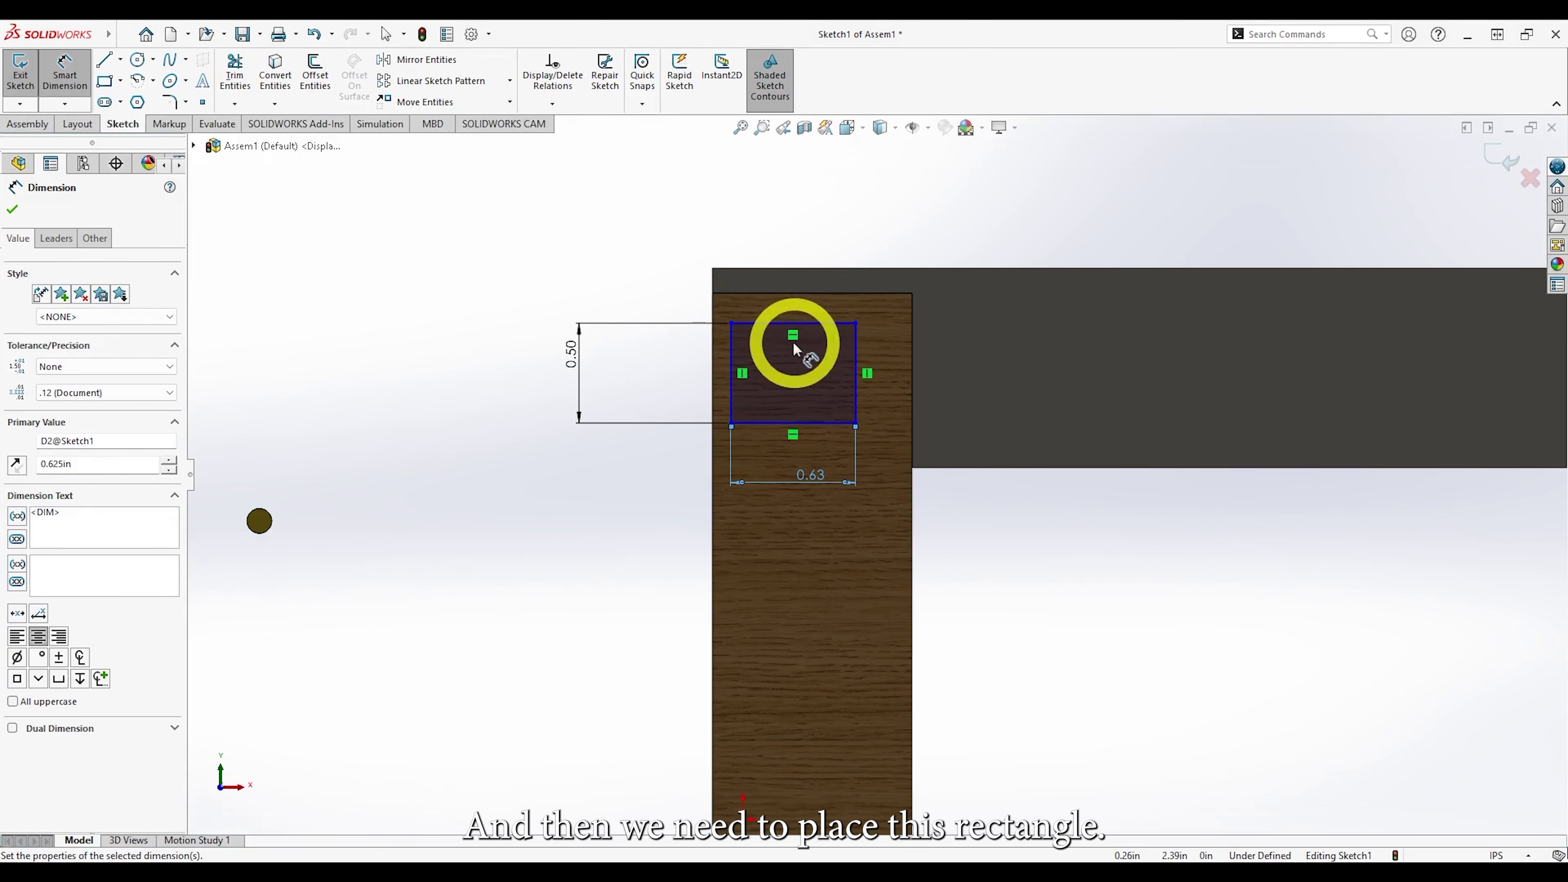
Dimension the rectangle's upper line 0.1875 in below the handle's top edge.
click(809, 323)
click(803, 294)
click(620, 301)
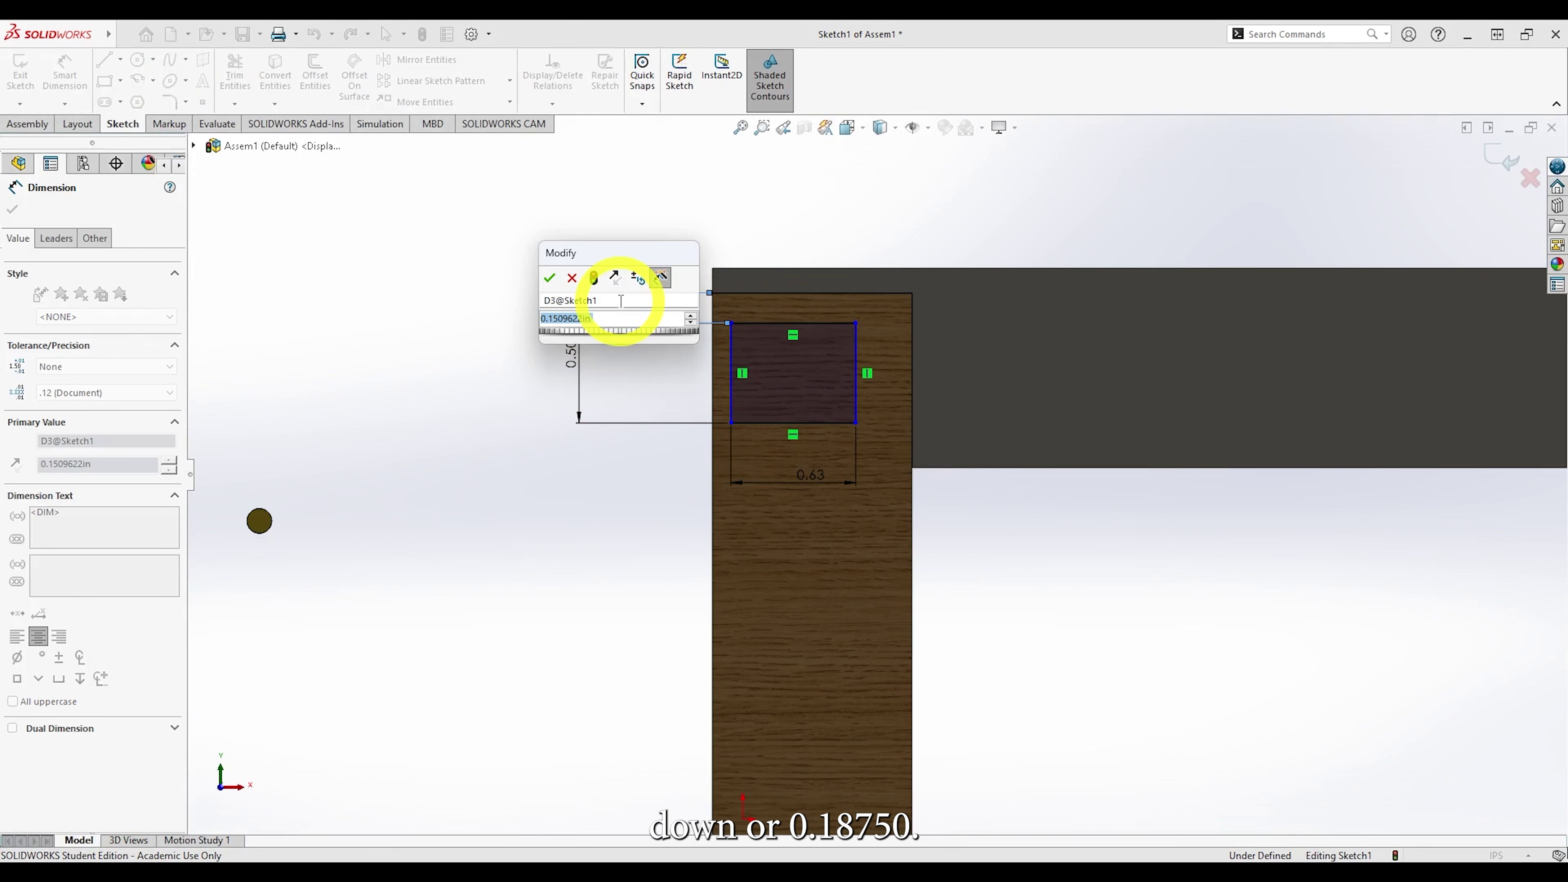
text(.185)
key(Return)
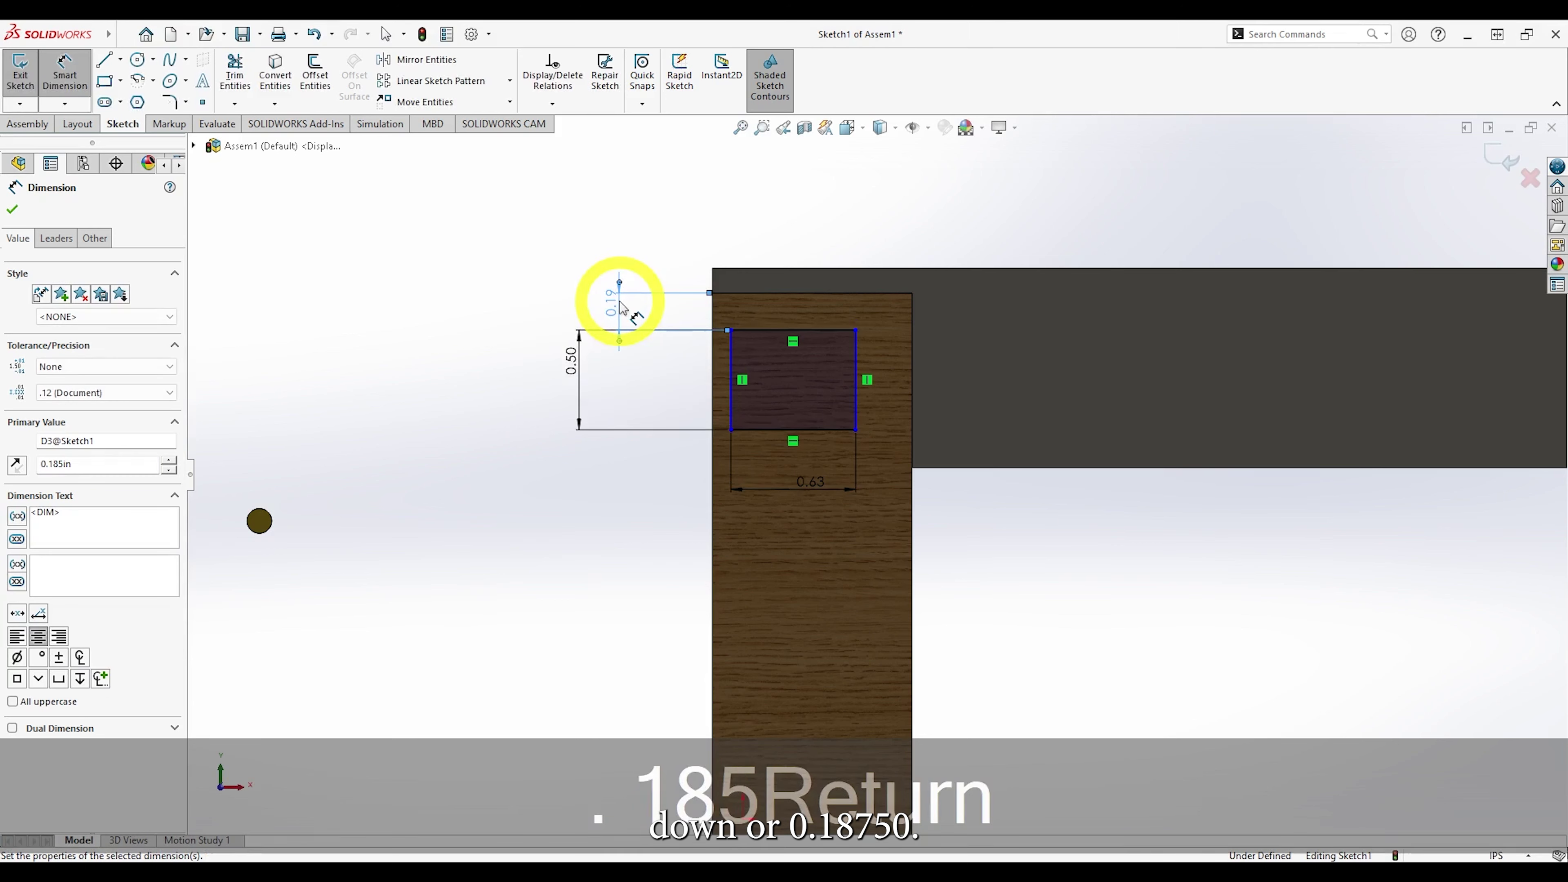
double_click(616, 302)
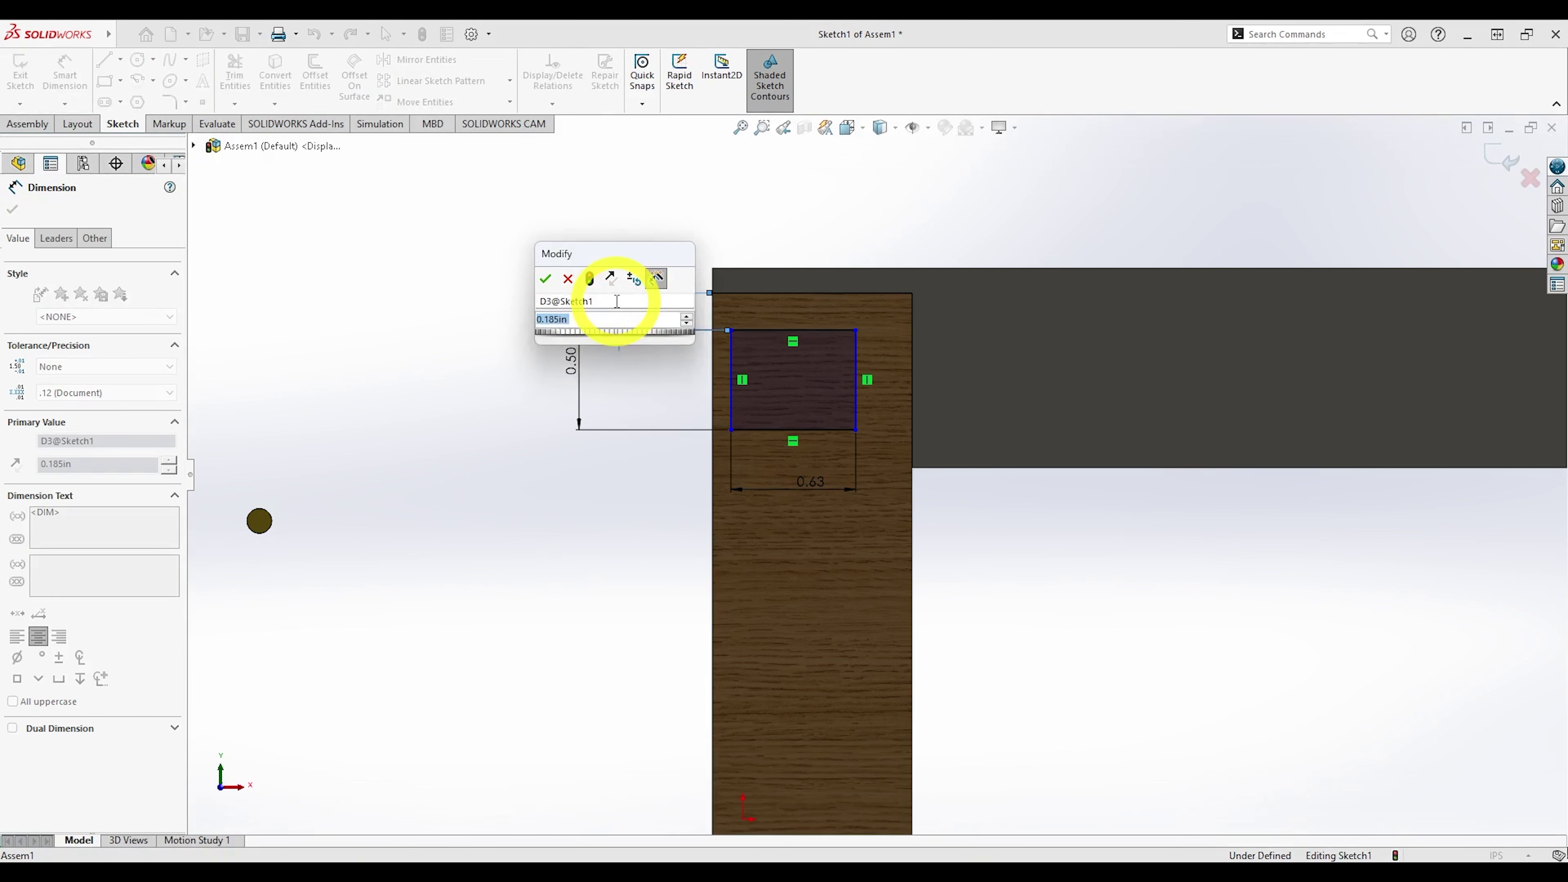
text(.1875)
key(Return)
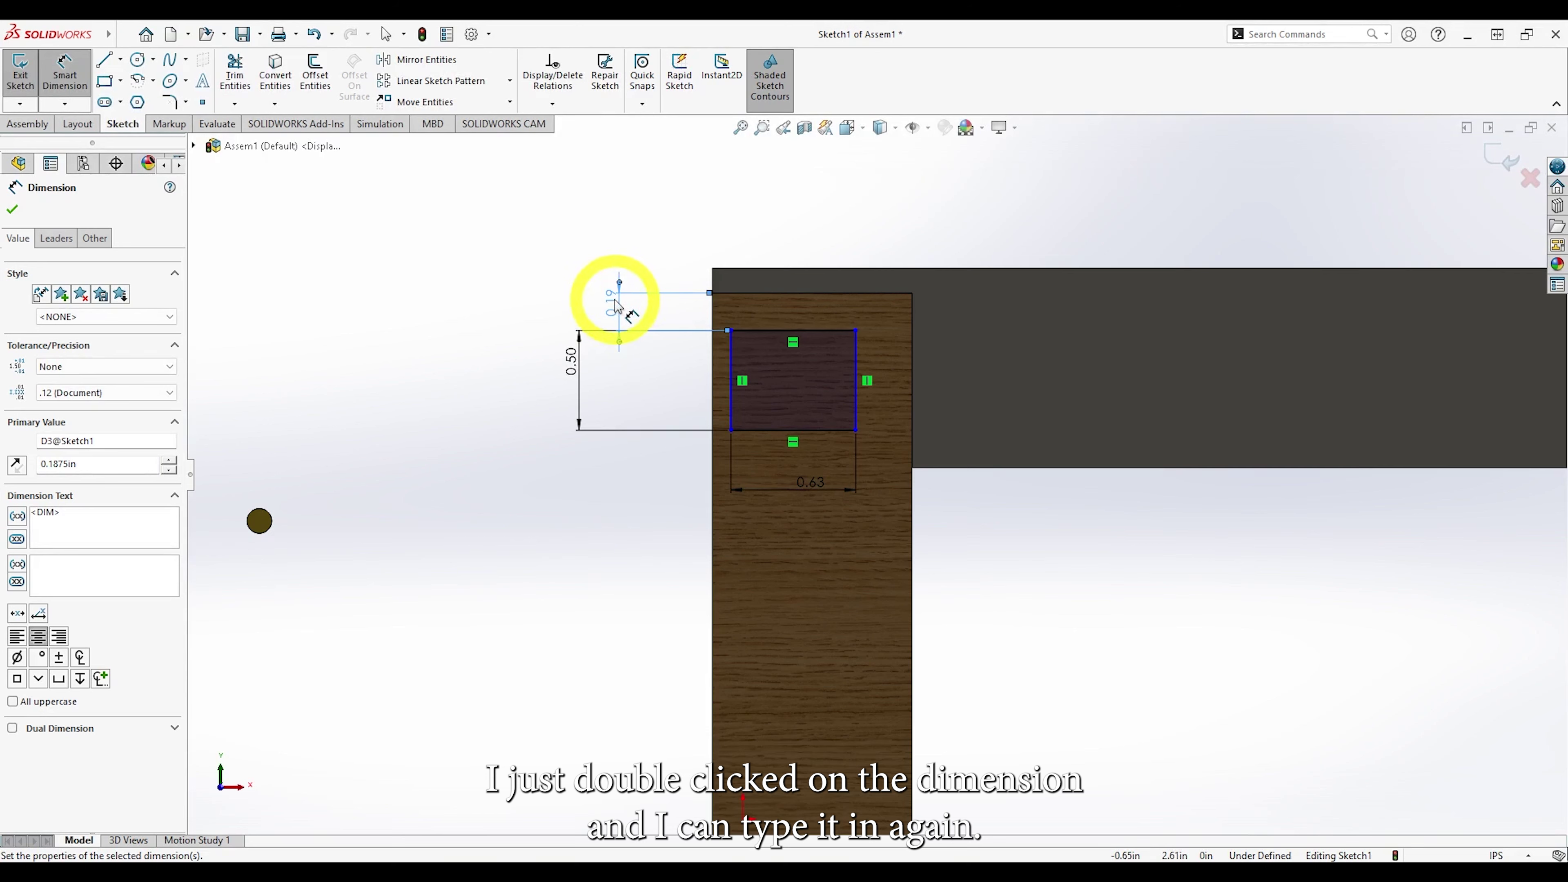
double_click(616, 302)
click(544, 277)
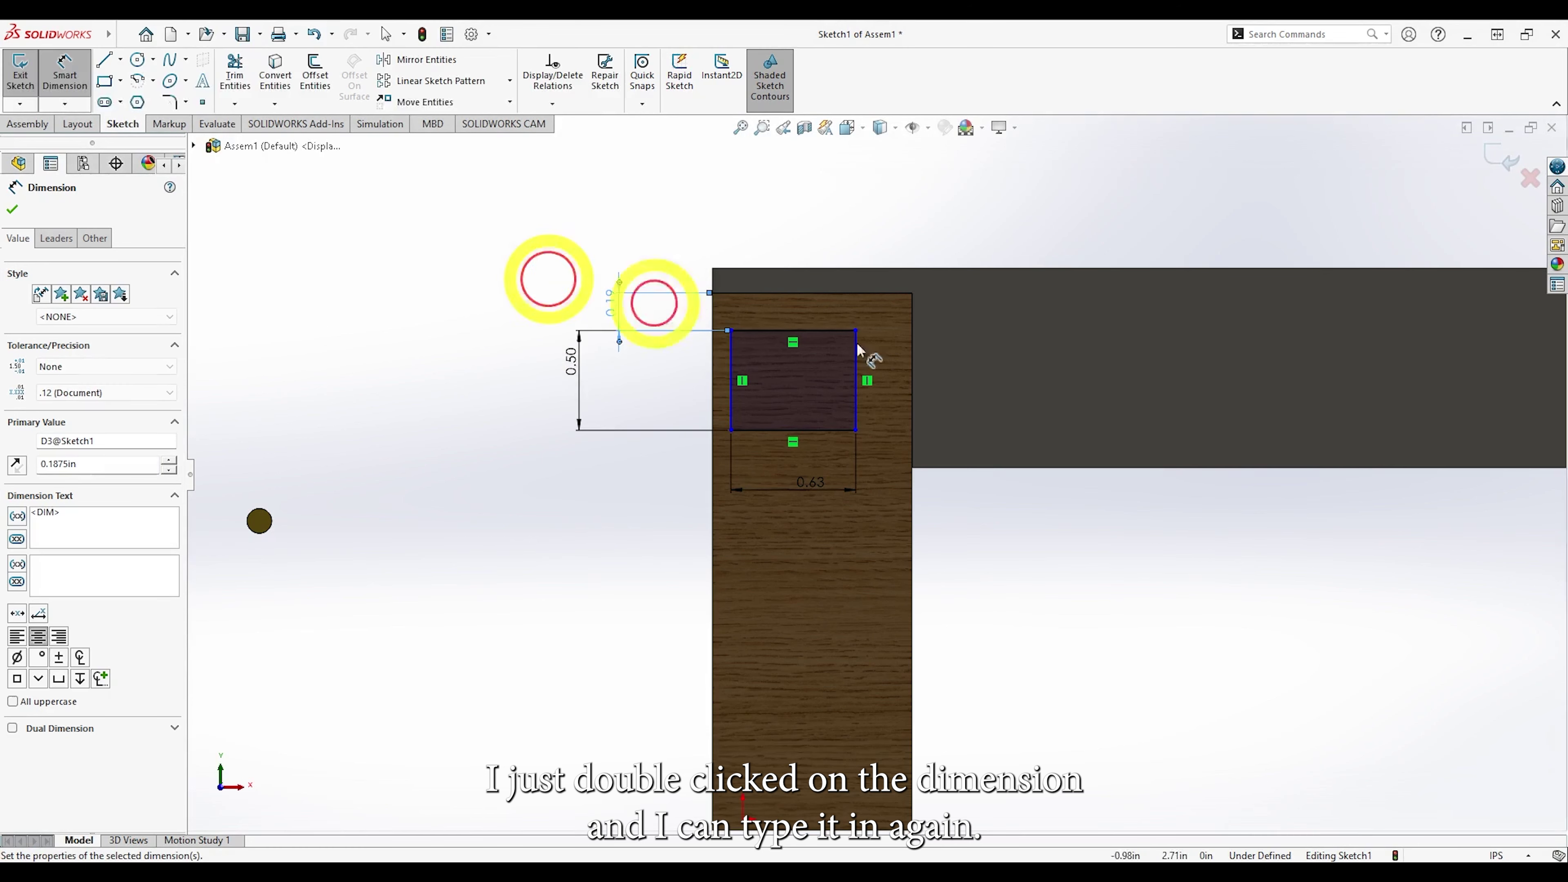
Dimension the rectangle's blade-side line from the handle's inner edge, reusing the 0.1875 in top-offset dimension as its value, and exit the sketch.
click(916, 355)
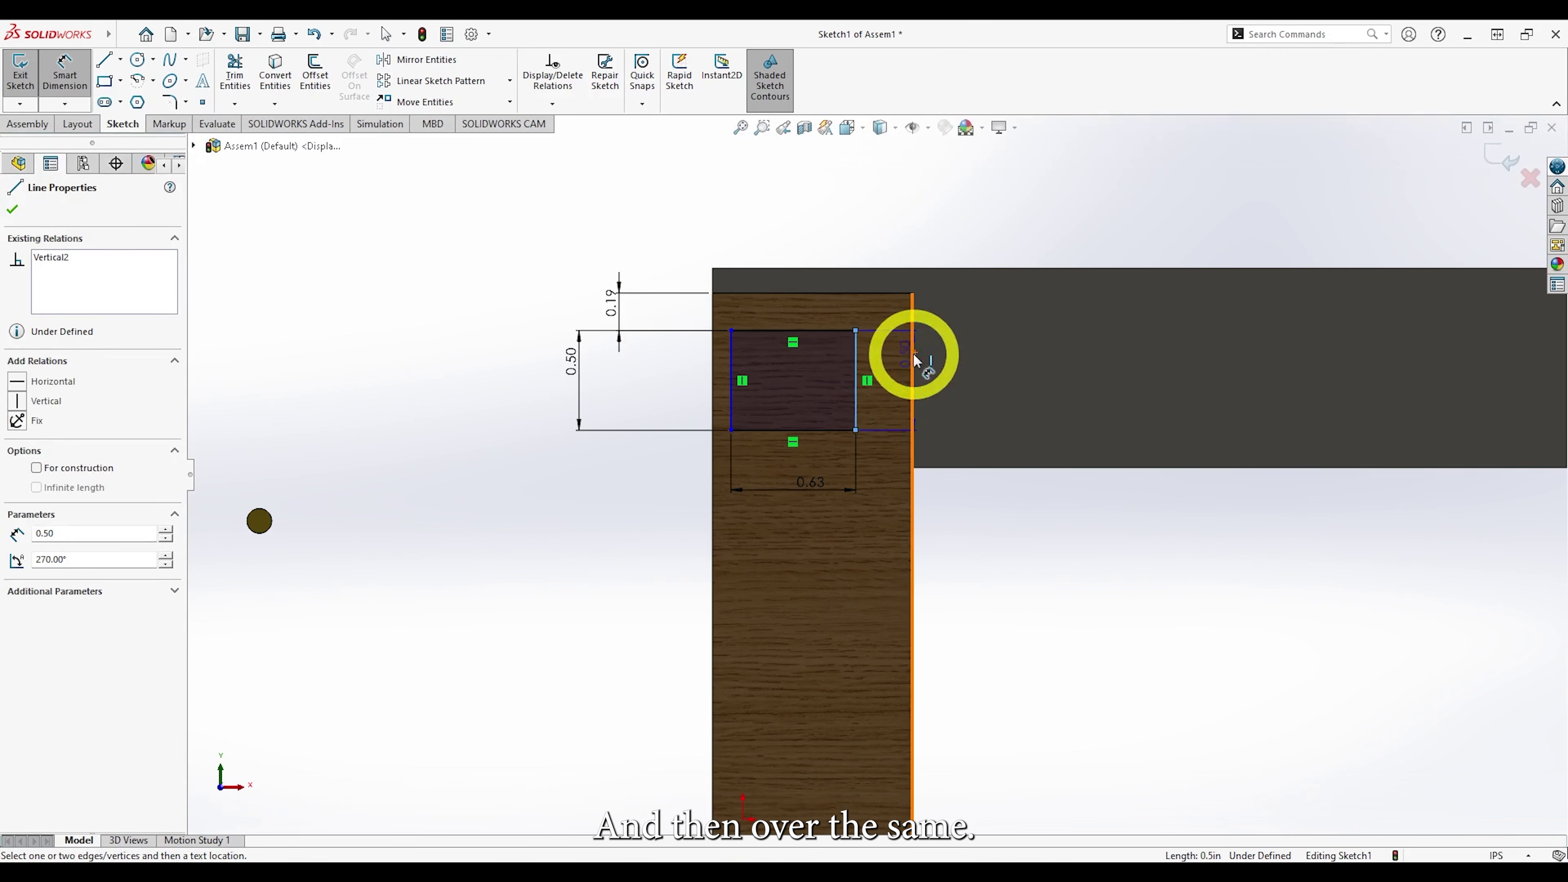
click(917, 351)
click(903, 220)
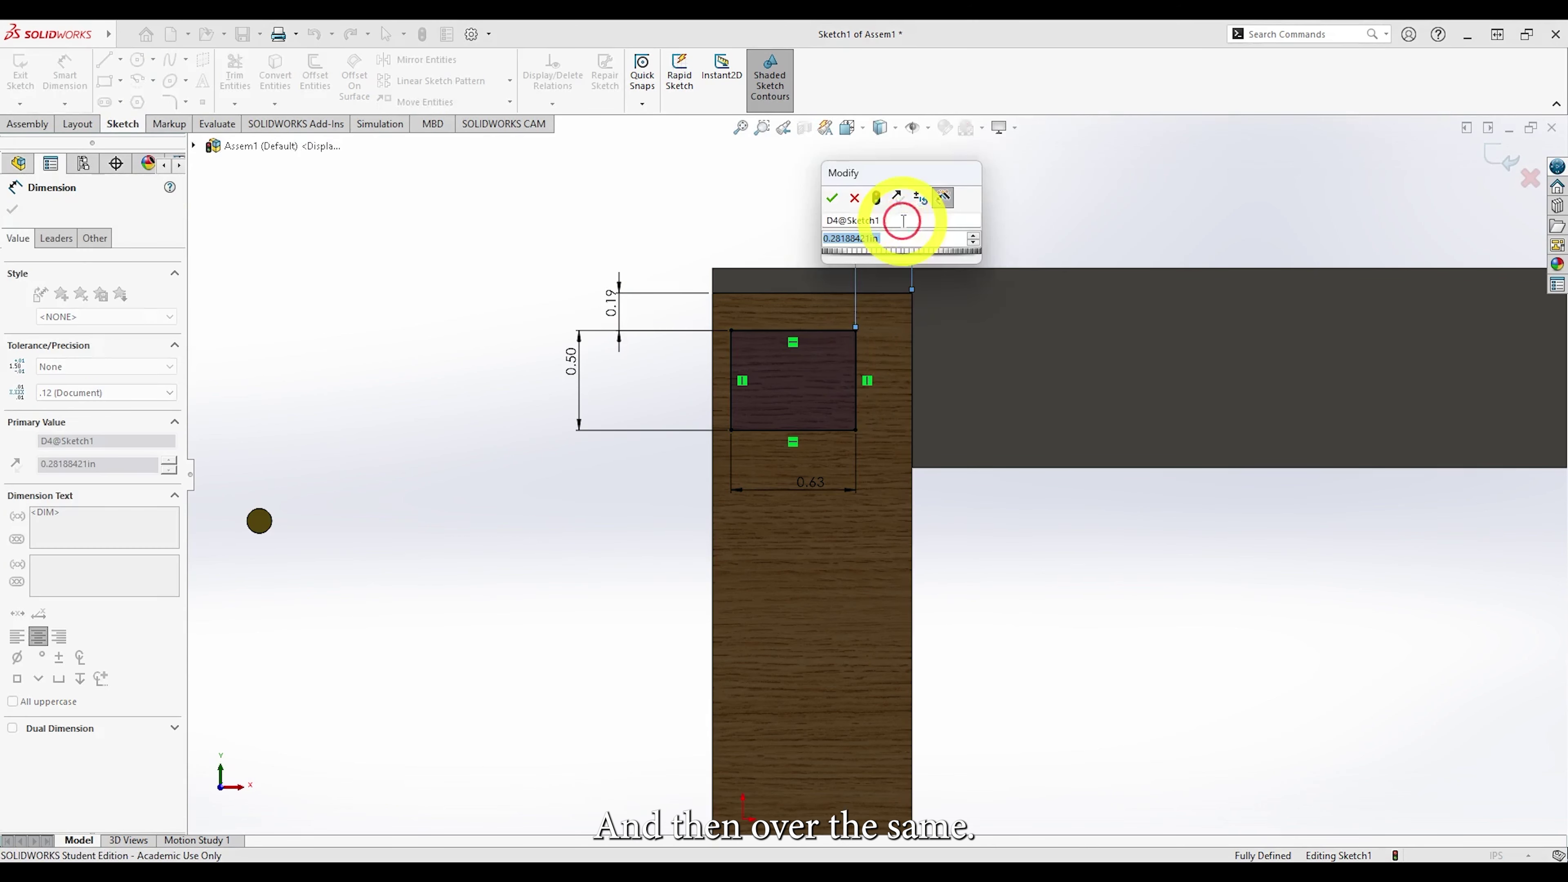
click(614, 304)
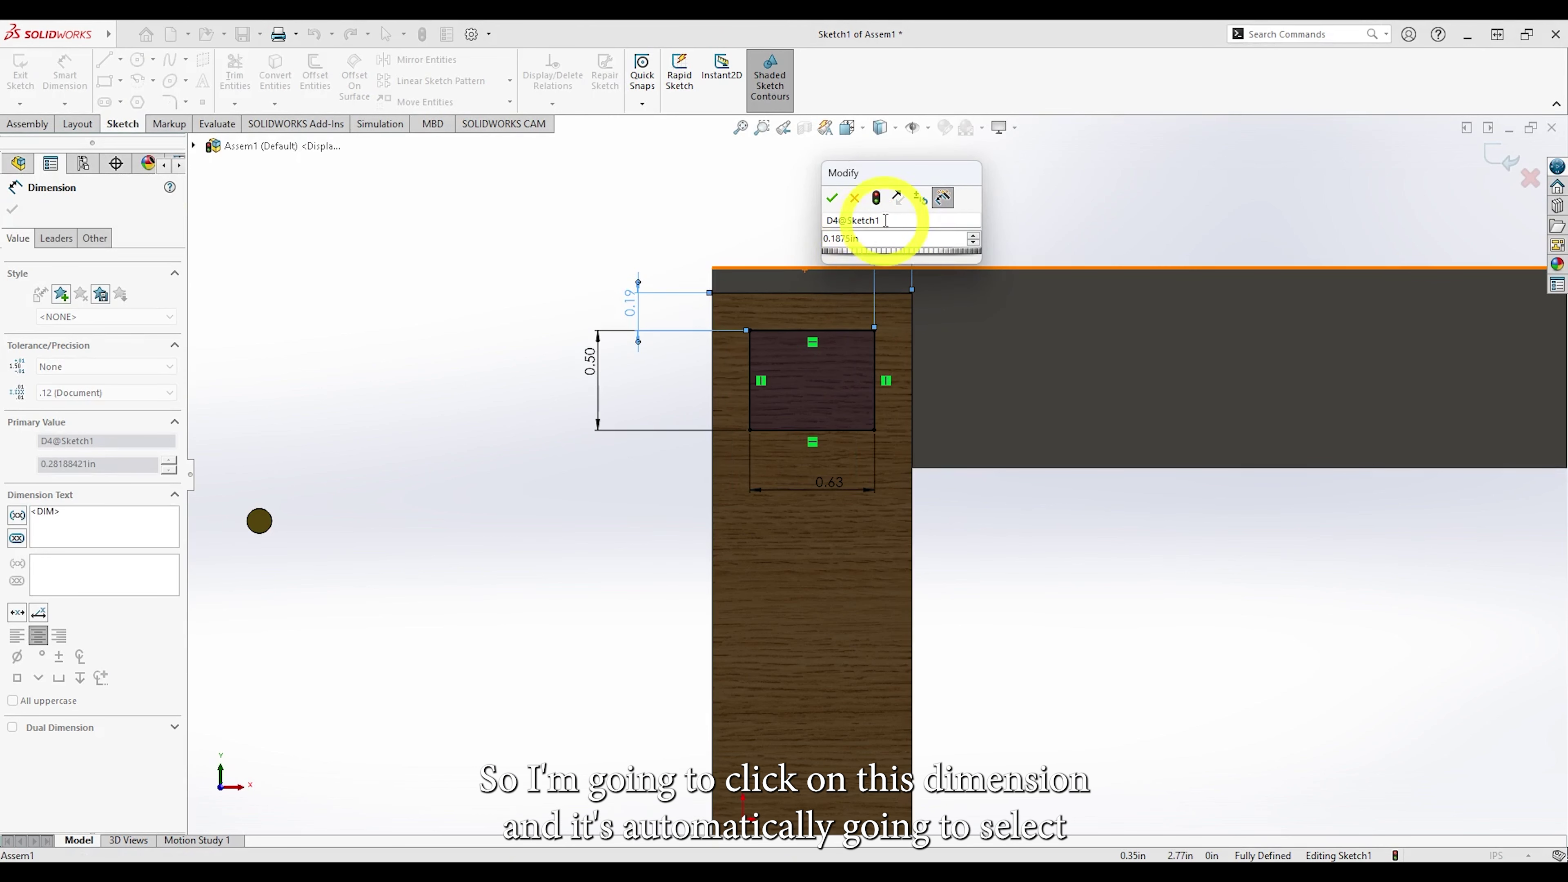
click(833, 197)
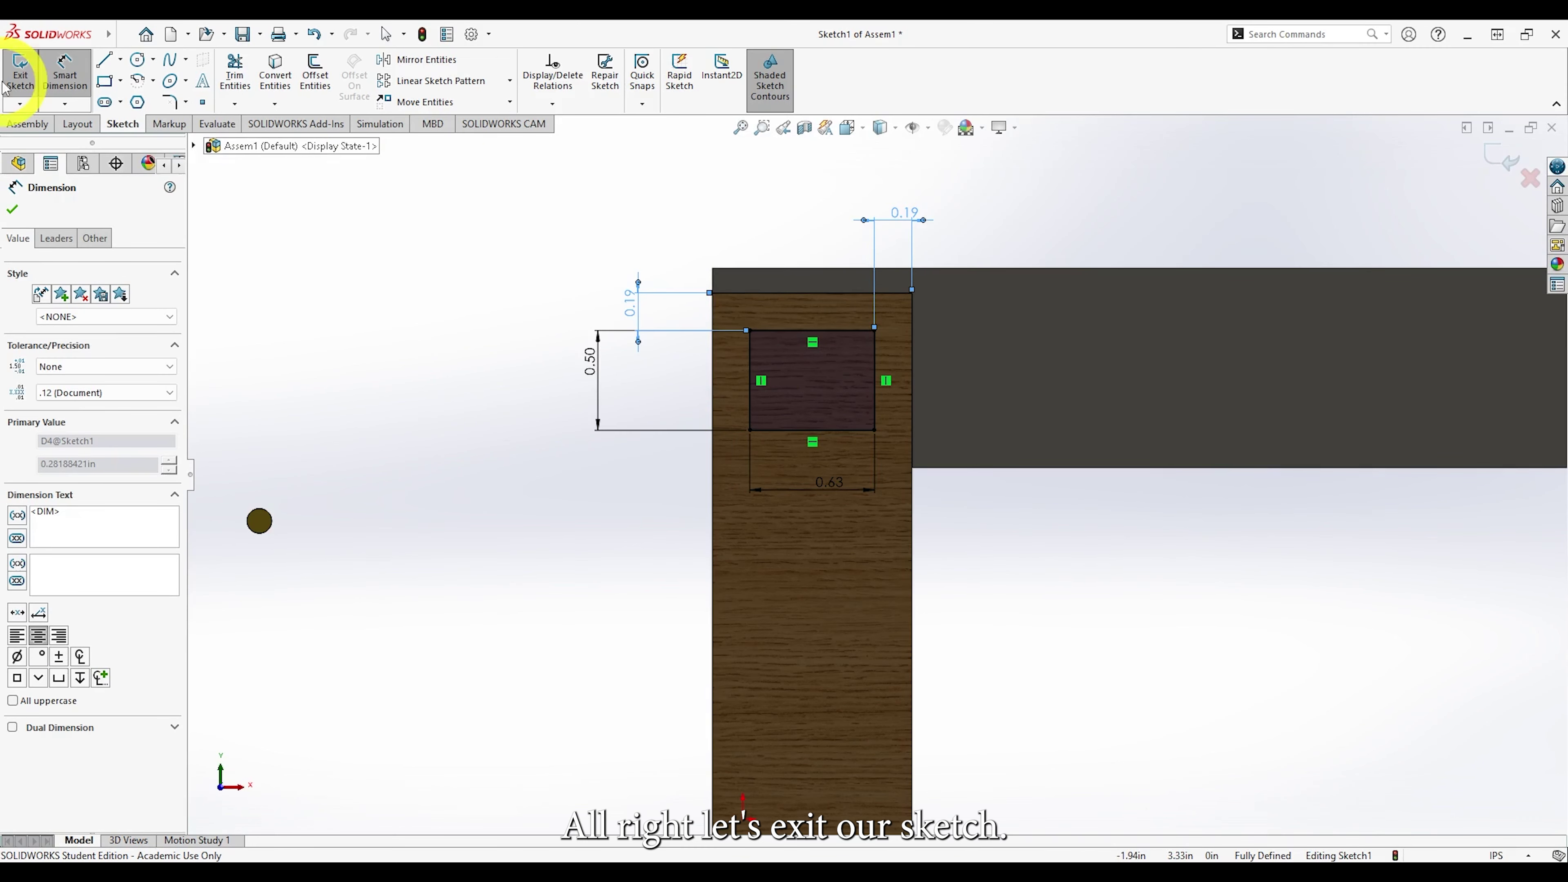
click(19, 73)
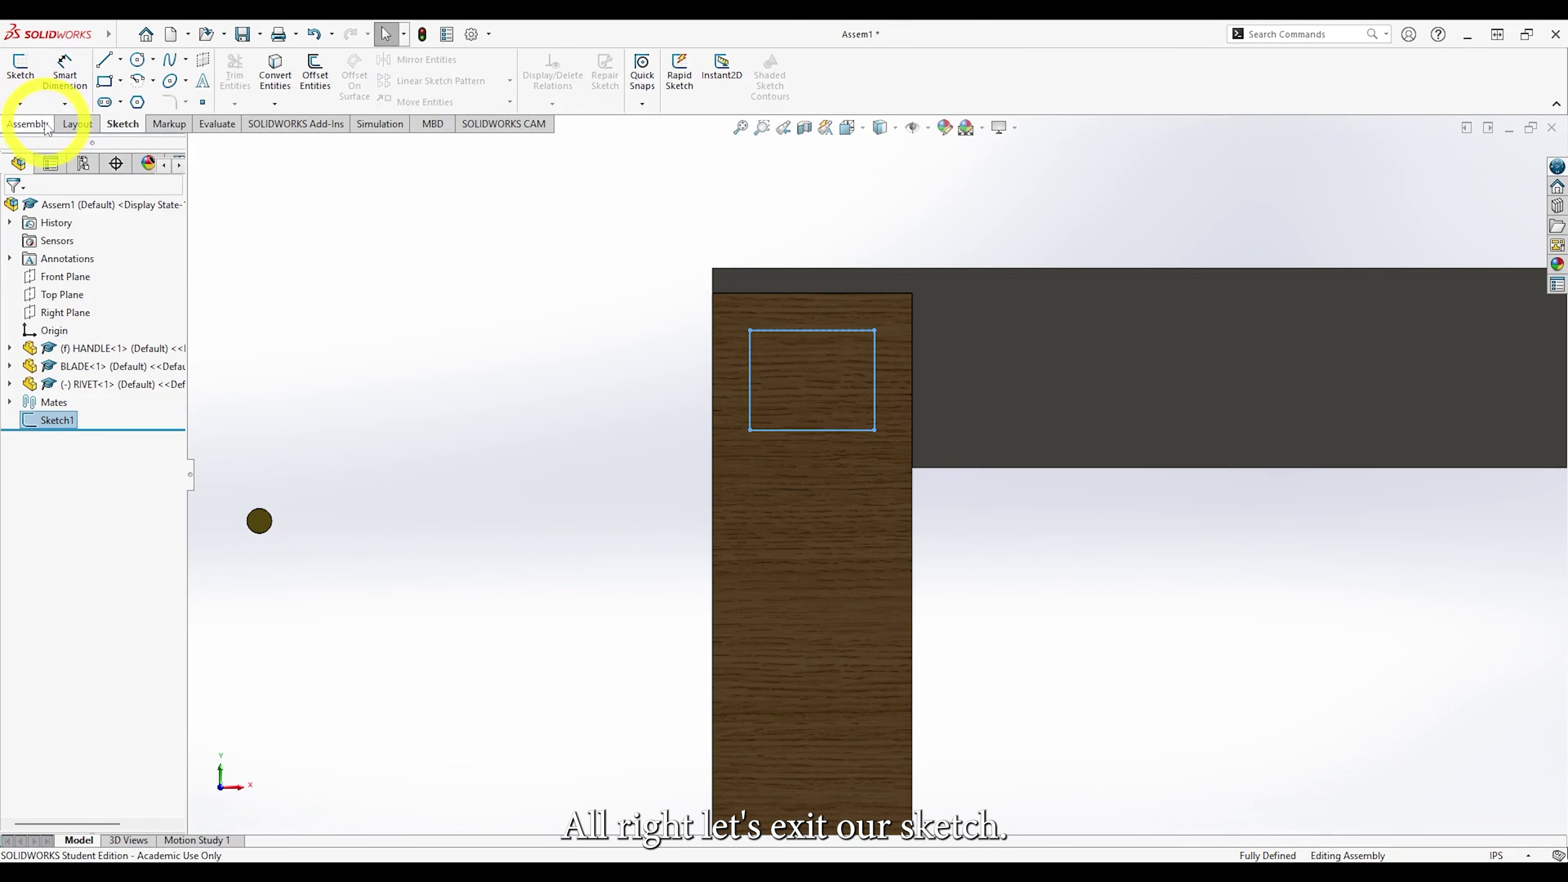
Start a Hole Series assembly feature and place new holes at the four corners of the sketched rectangle on the handle.
click(28, 124)
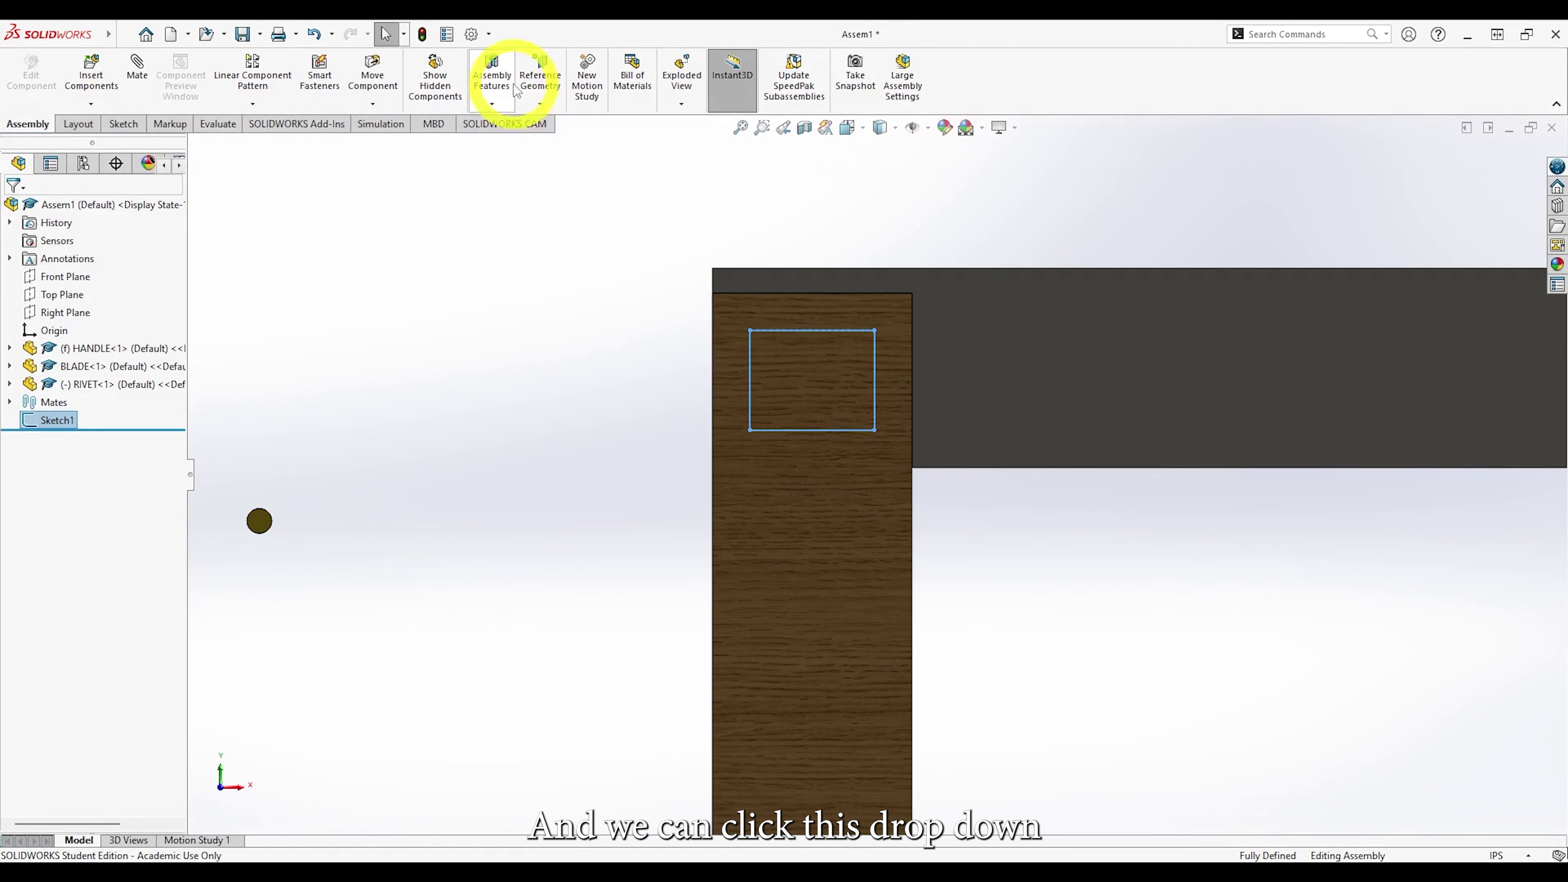
click(491, 100)
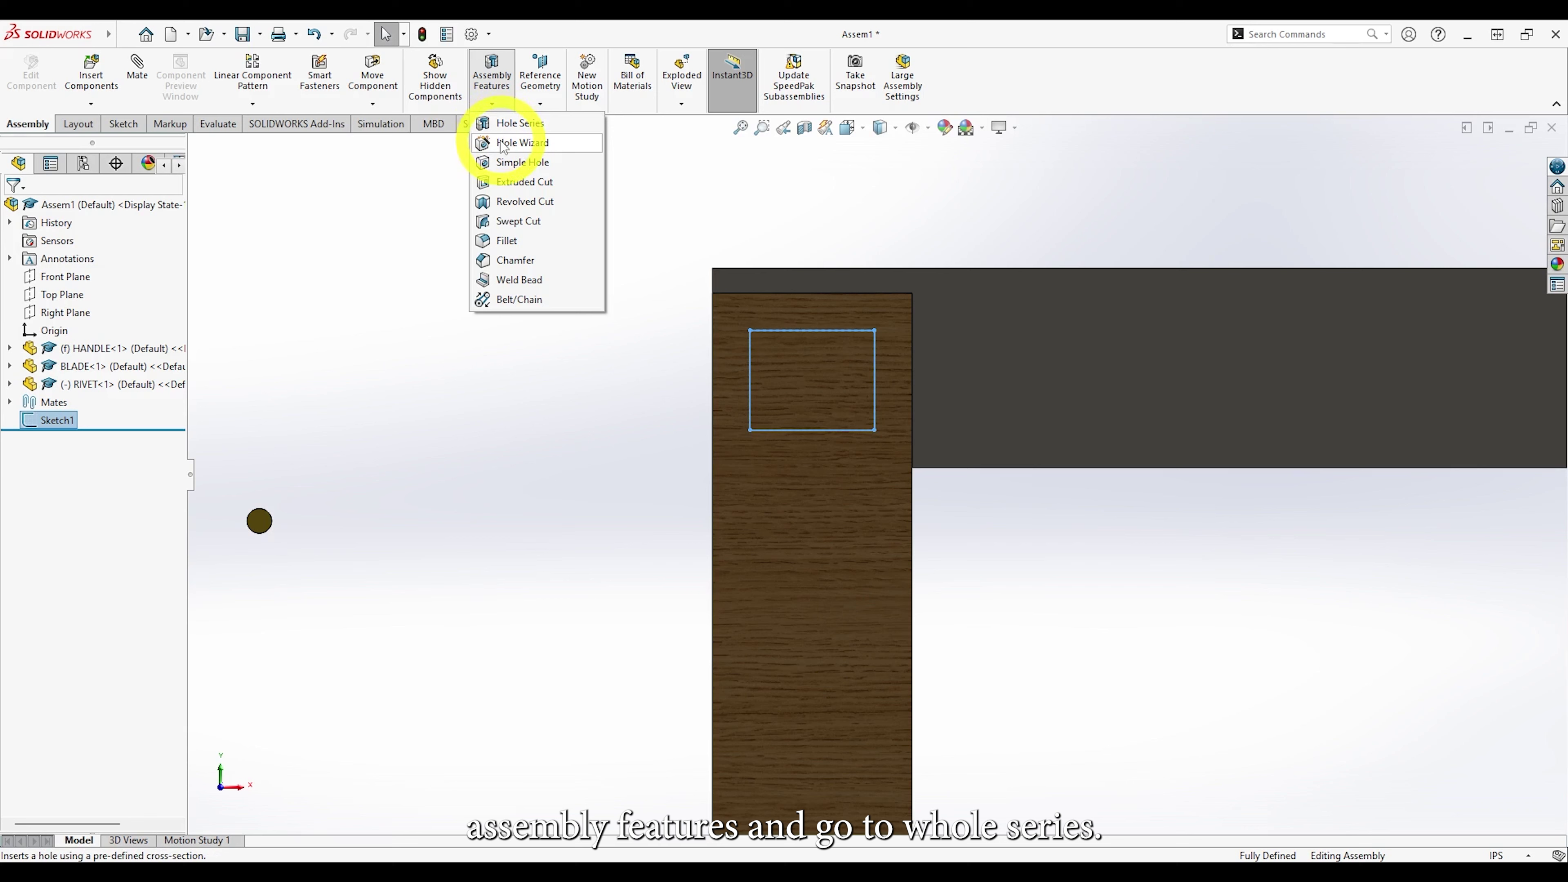
click(504, 124)
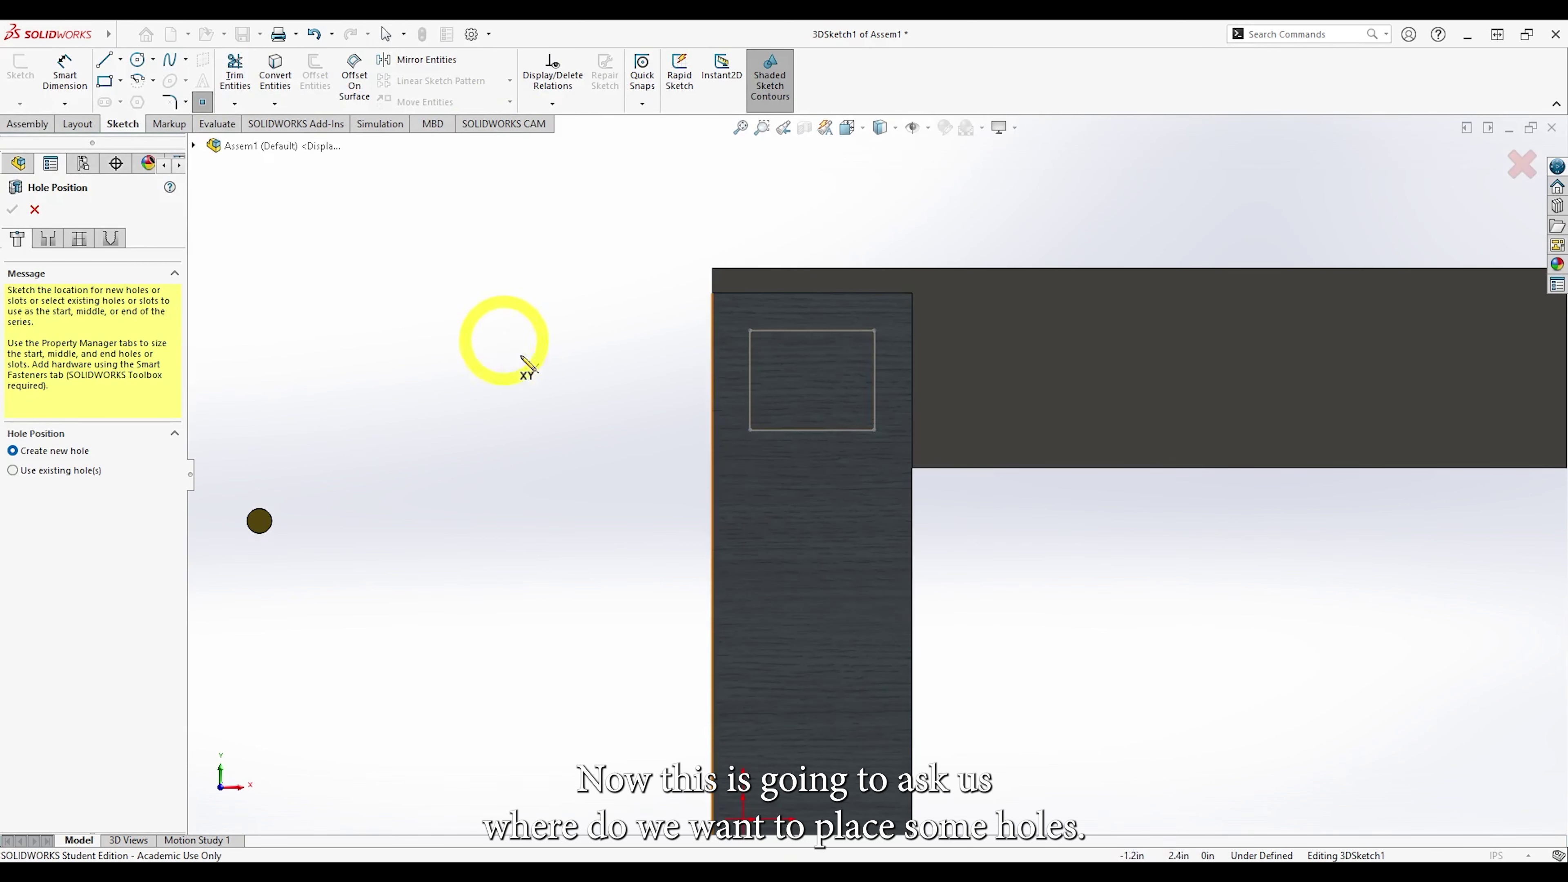
middle_drag(558, 369, 623, 444)
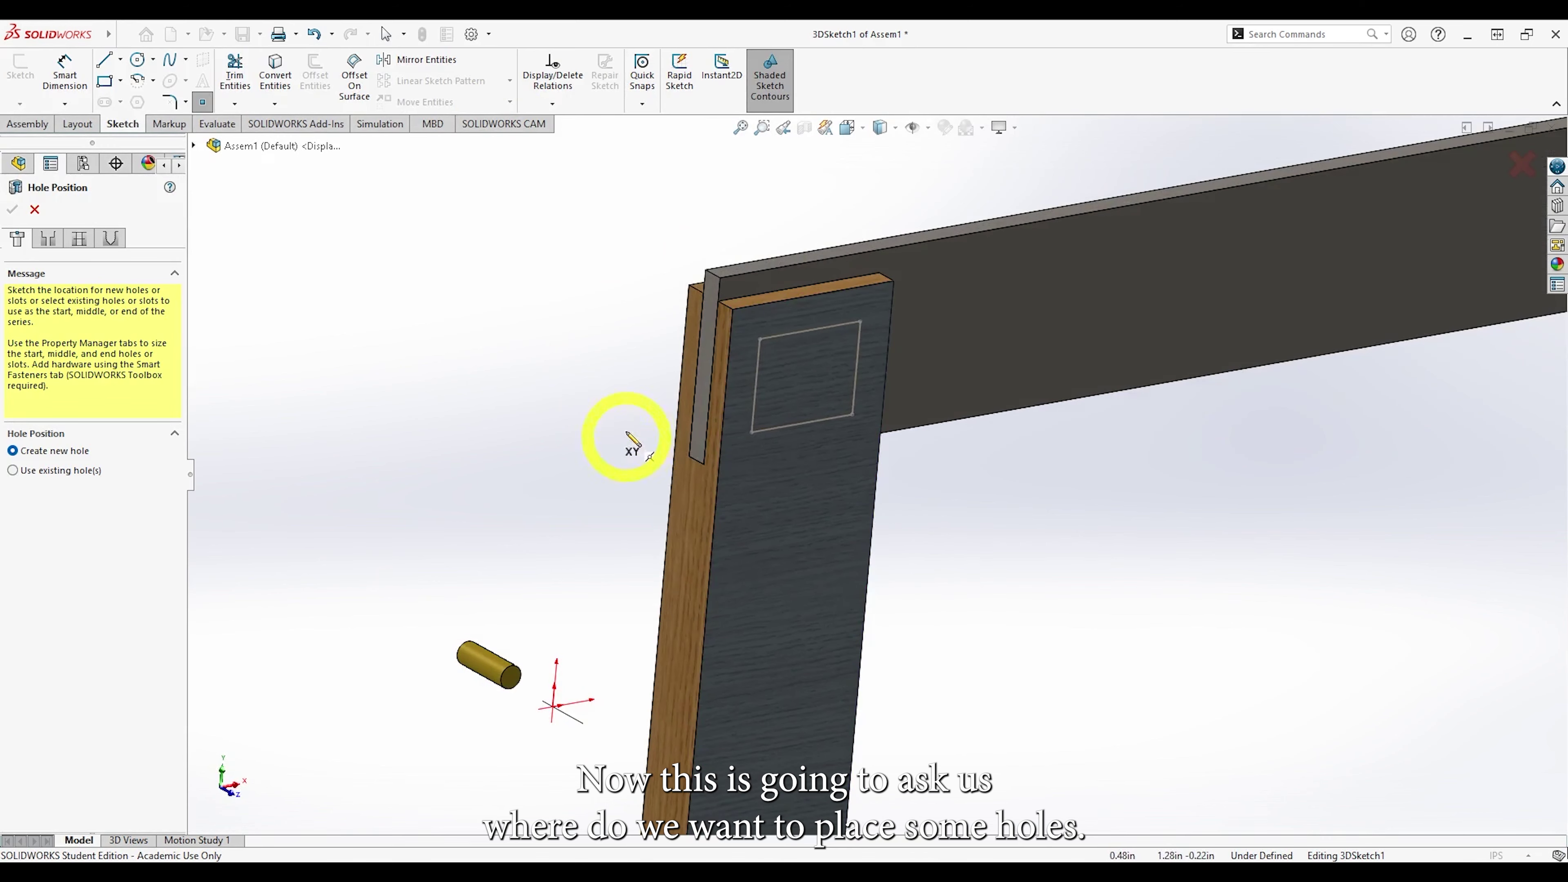
click(759, 339)
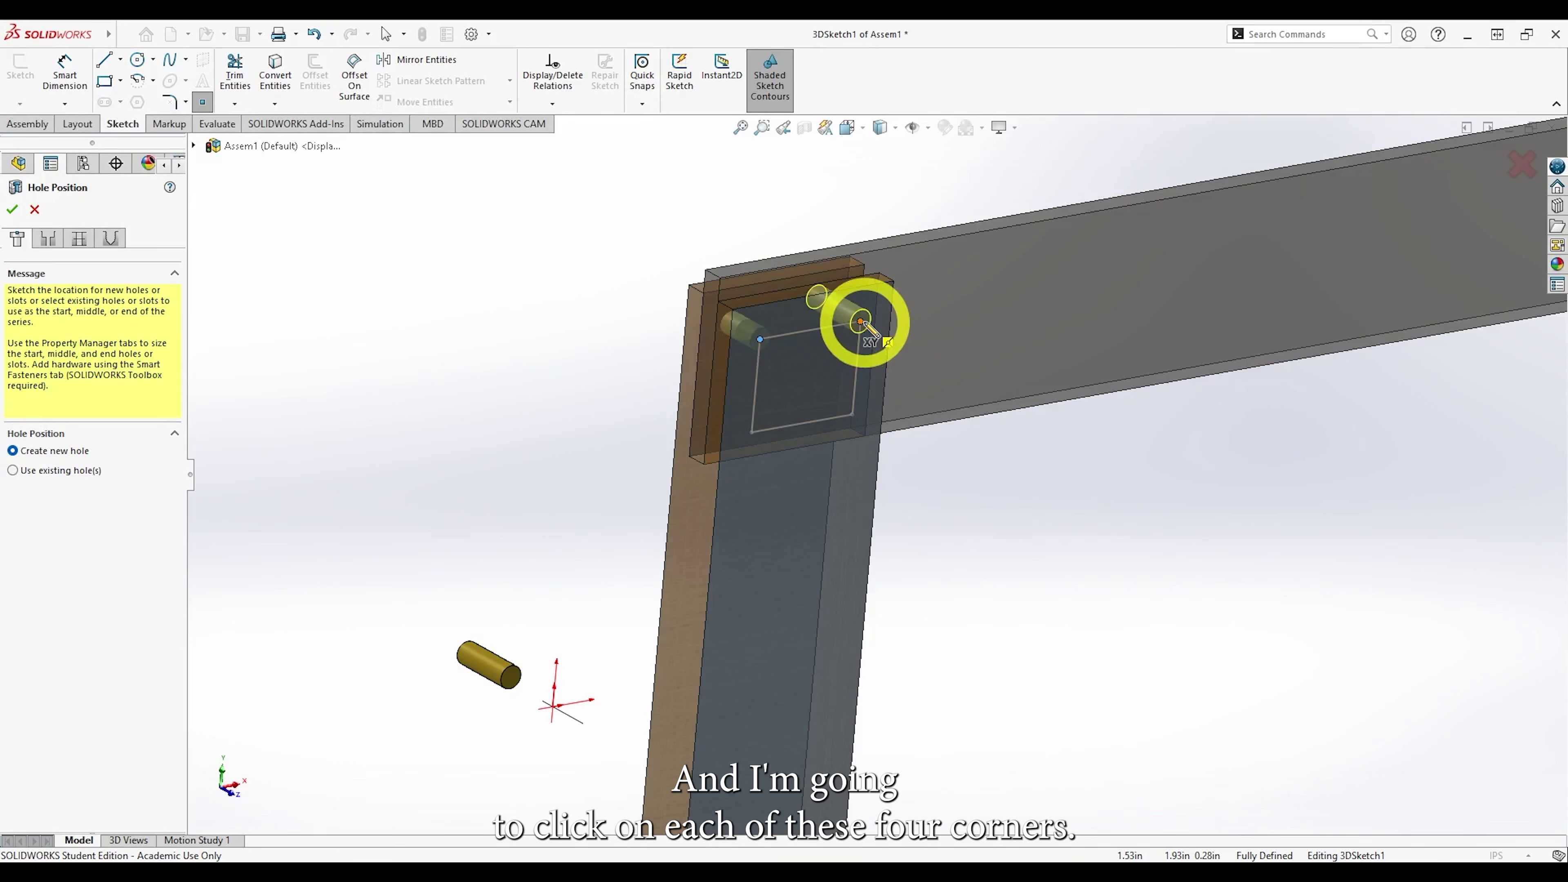
click(860, 322)
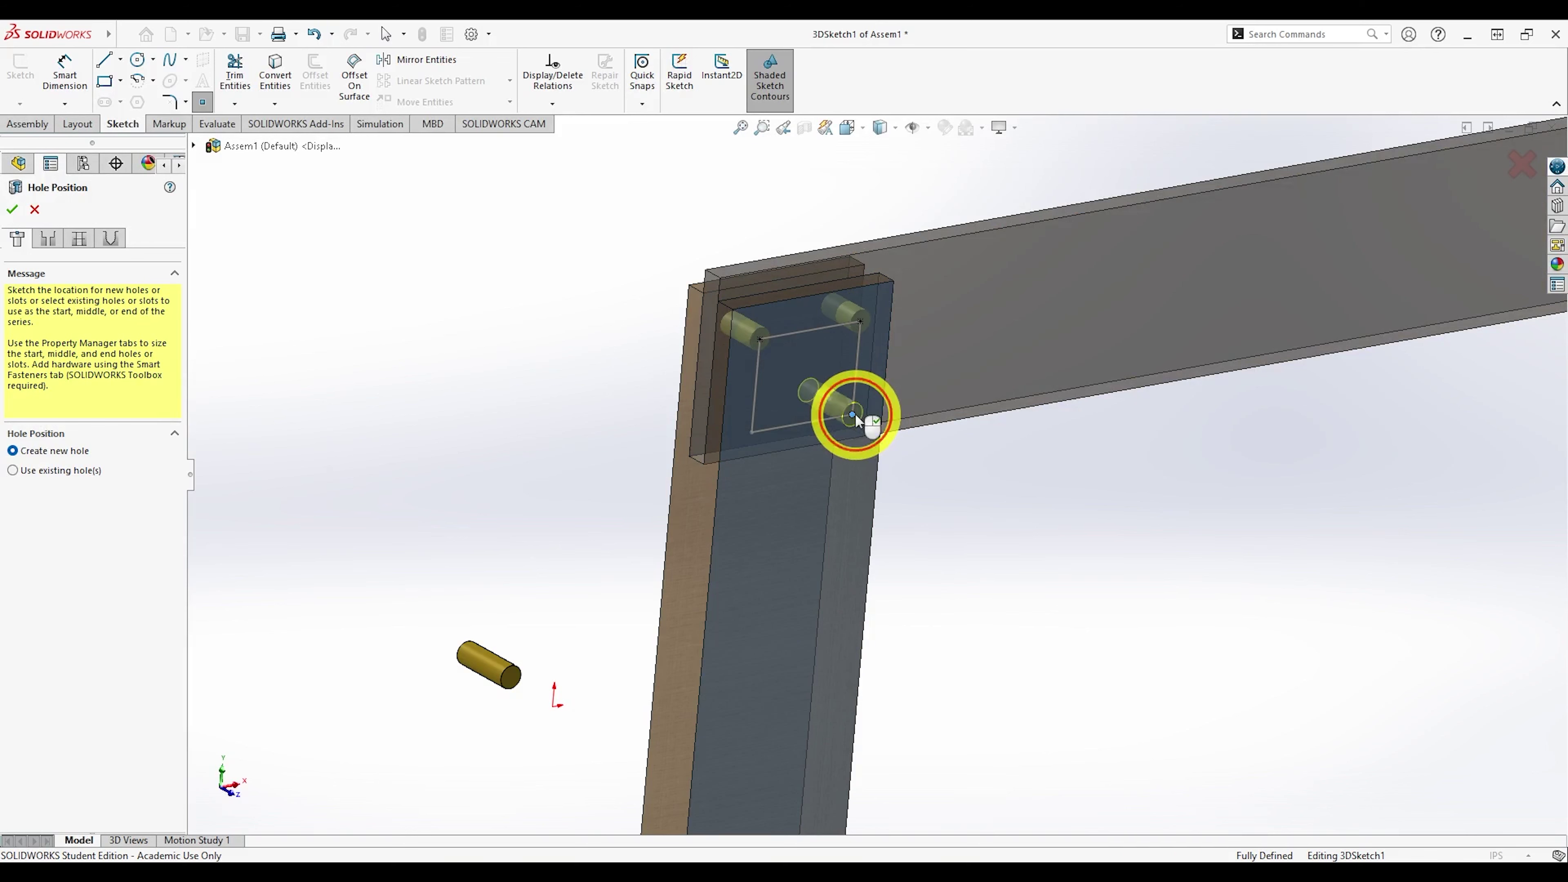
click(852, 414)
click(752, 432)
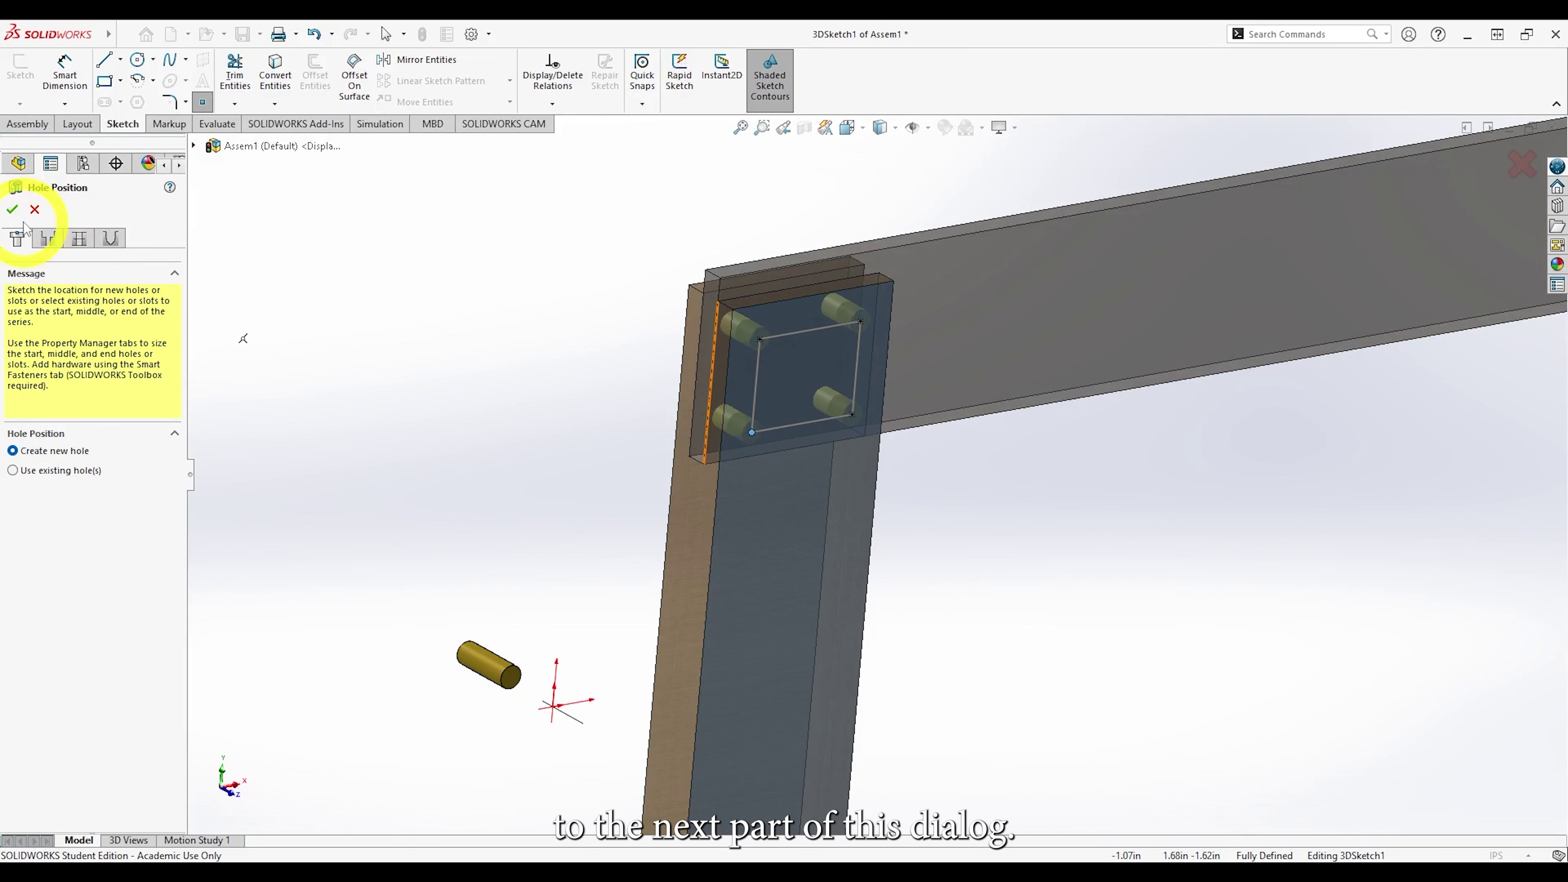
Specify the start hole as a plain ANSI Inch hole with type Fractional Drill Sizes and size 1/8.
click(47, 239)
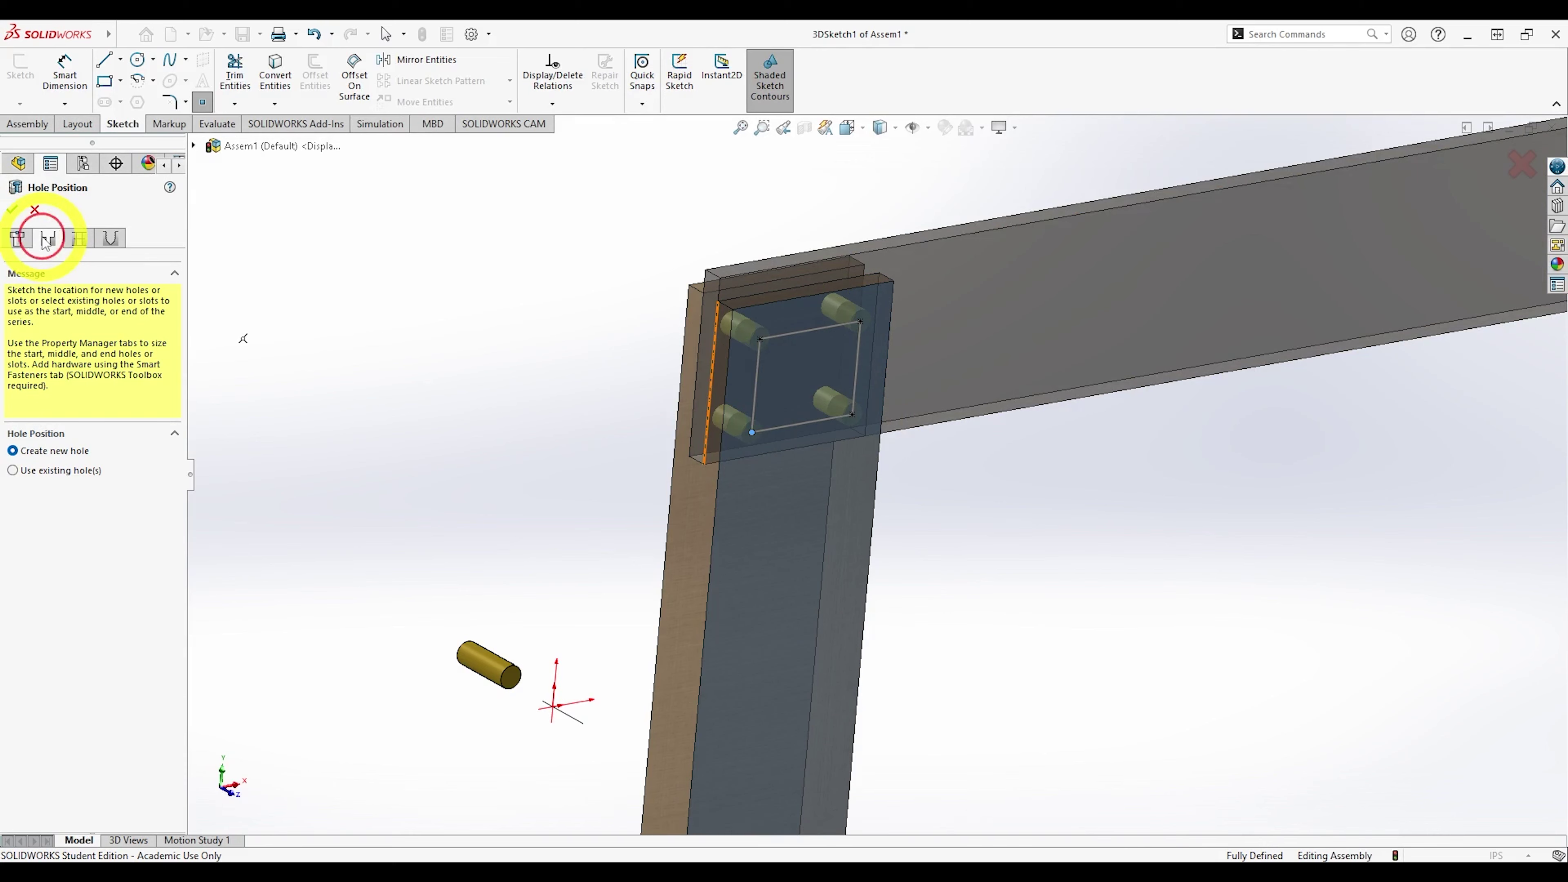
click(137, 304)
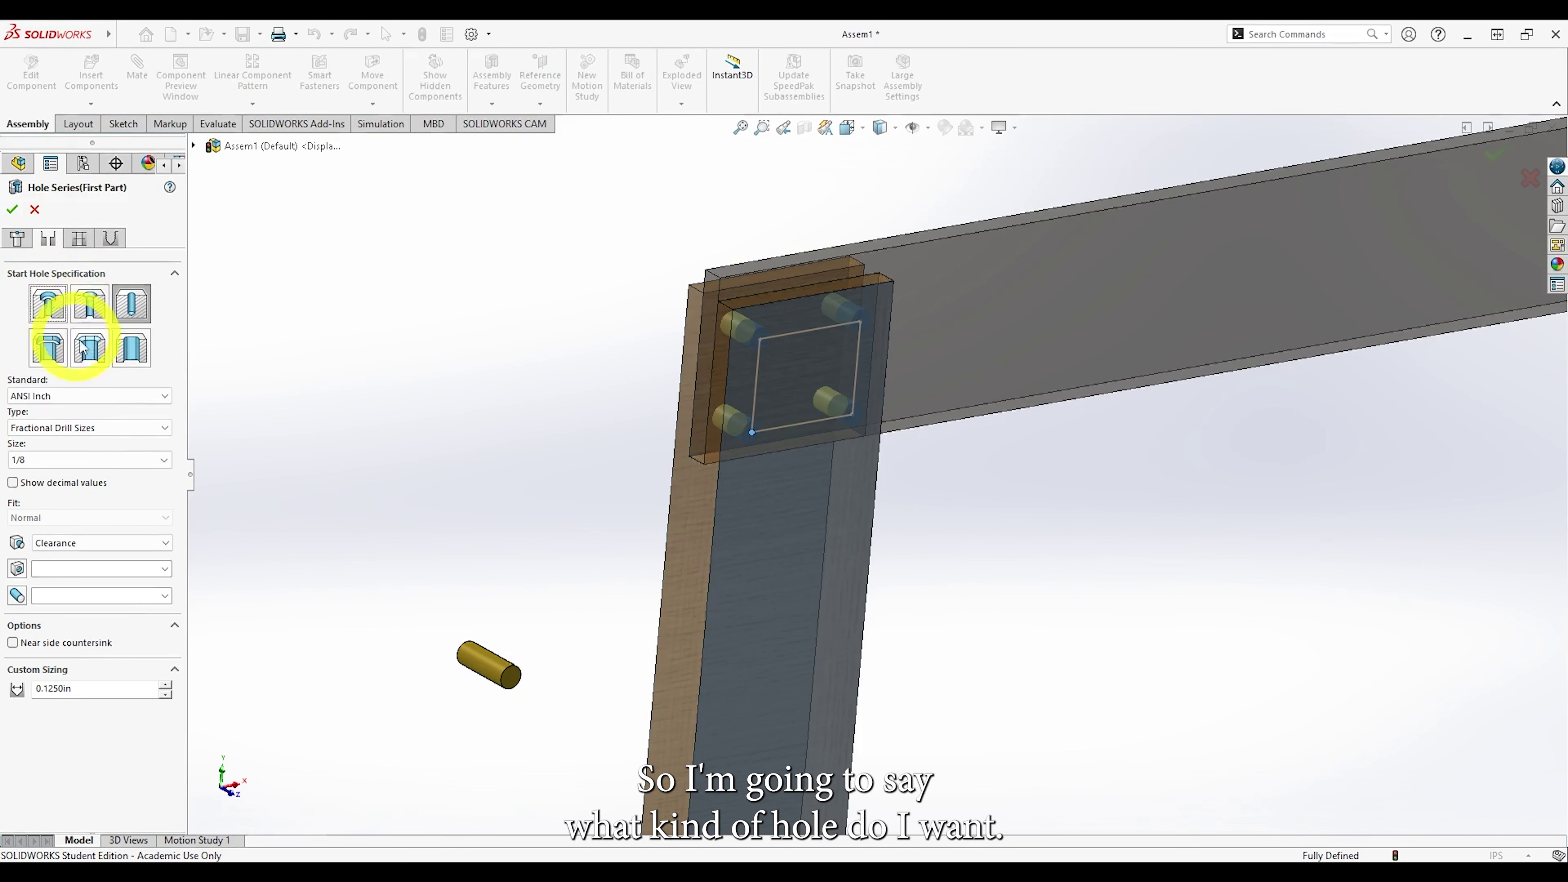
click(49, 459)
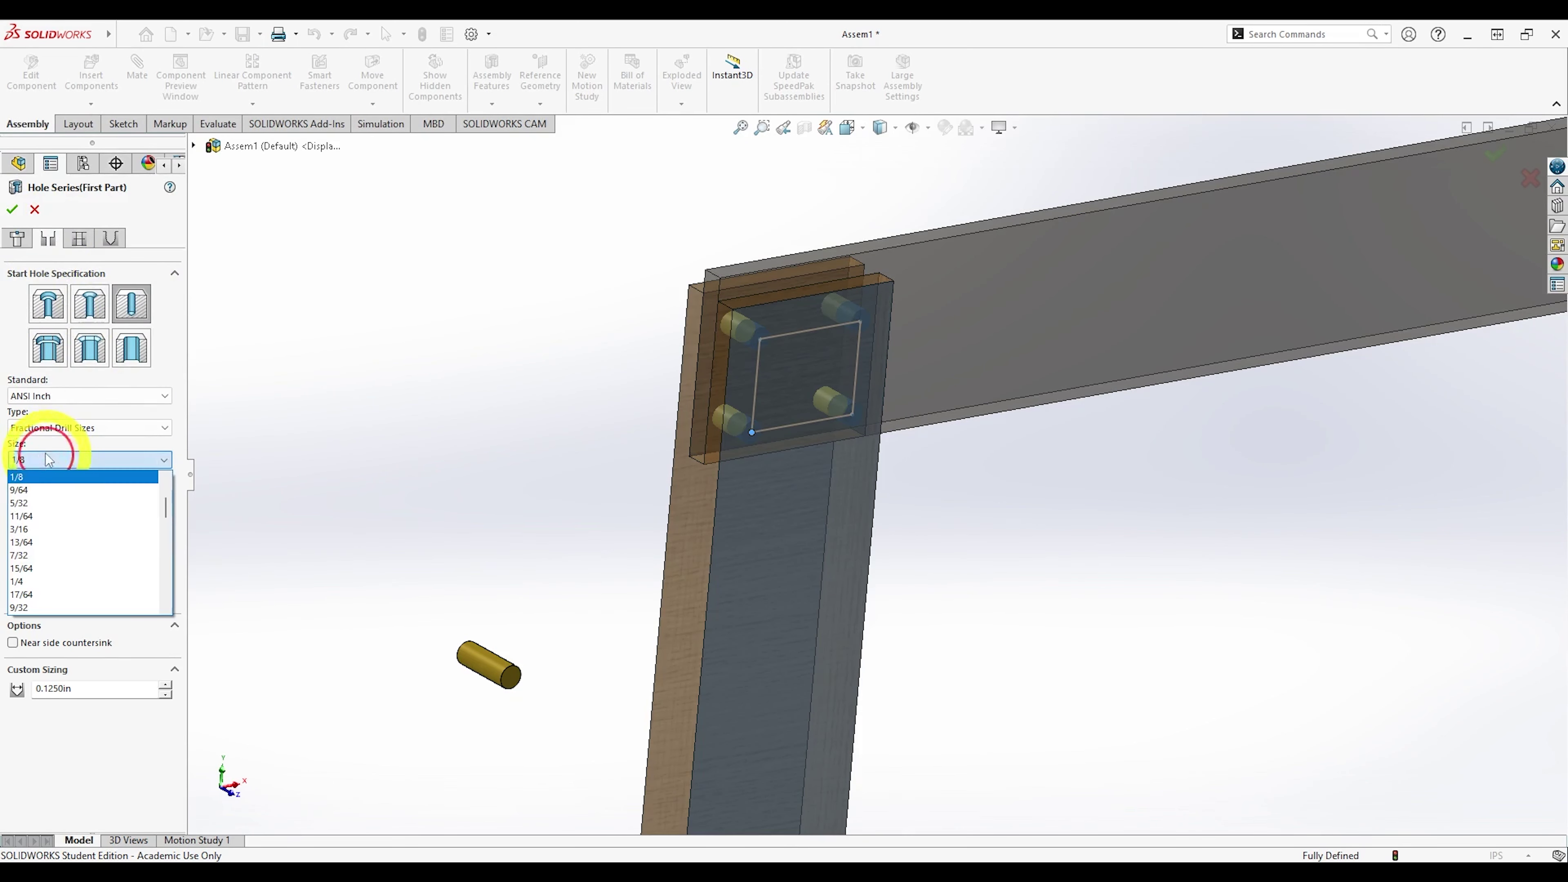
click(37, 412)
click(46, 427)
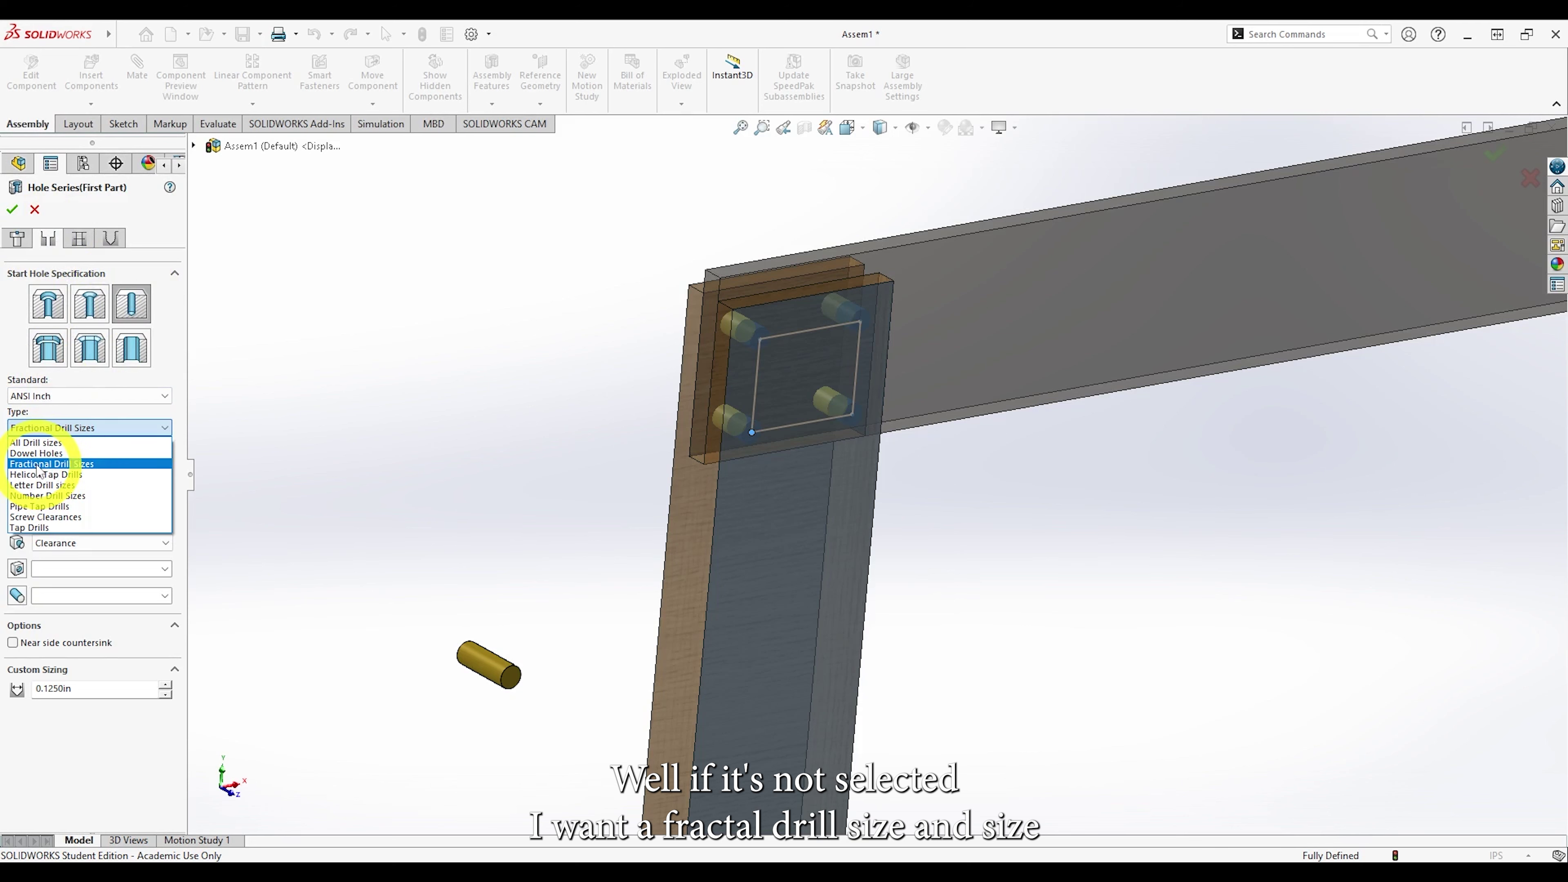
click(38, 467)
click(42, 458)
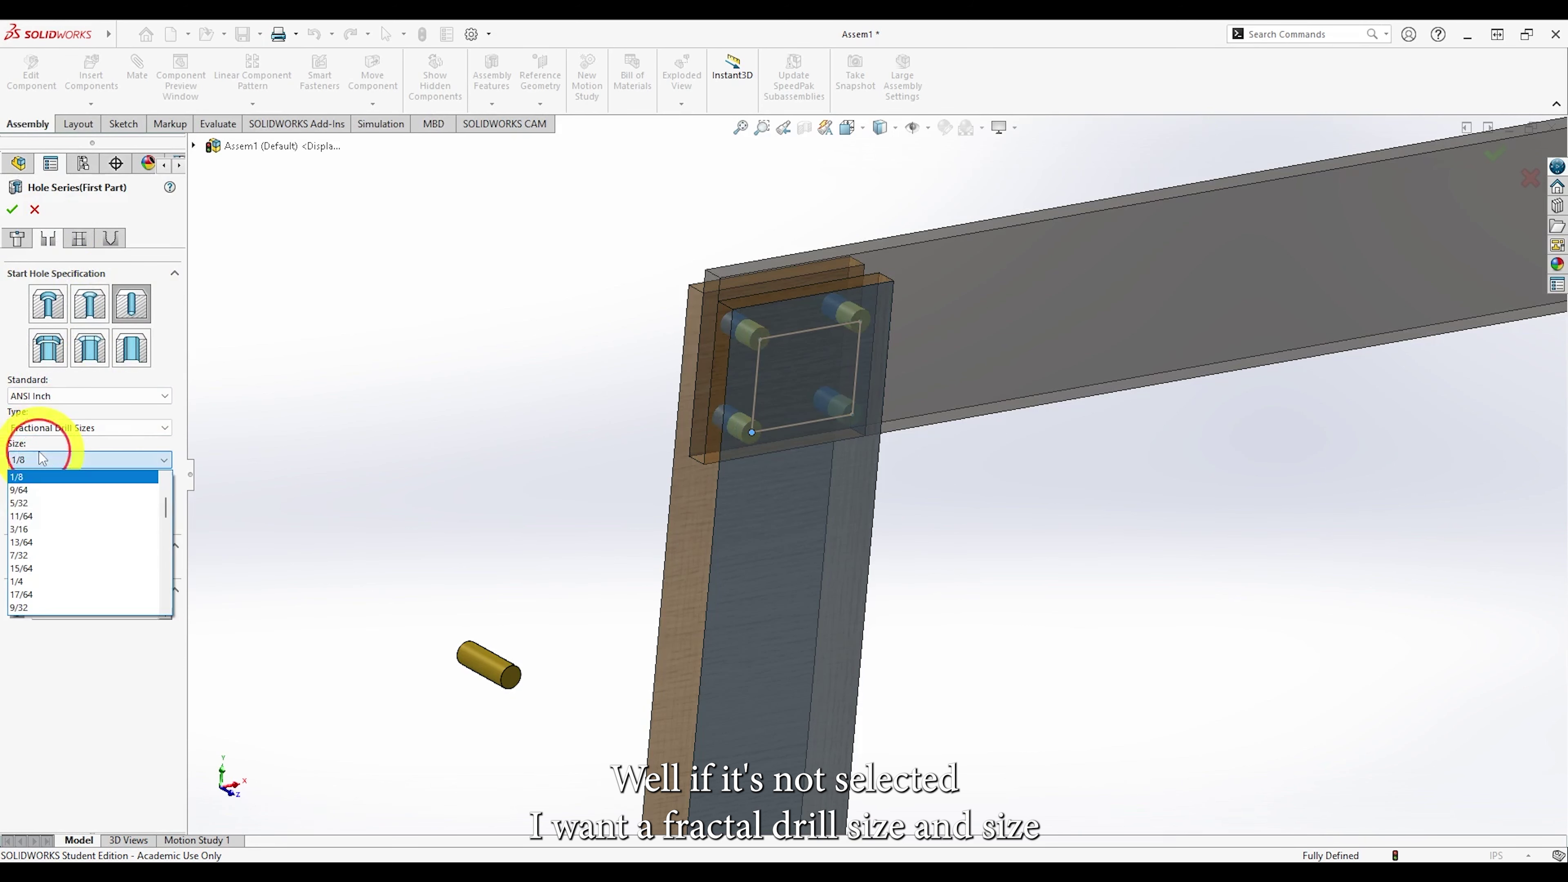
click(28, 478)
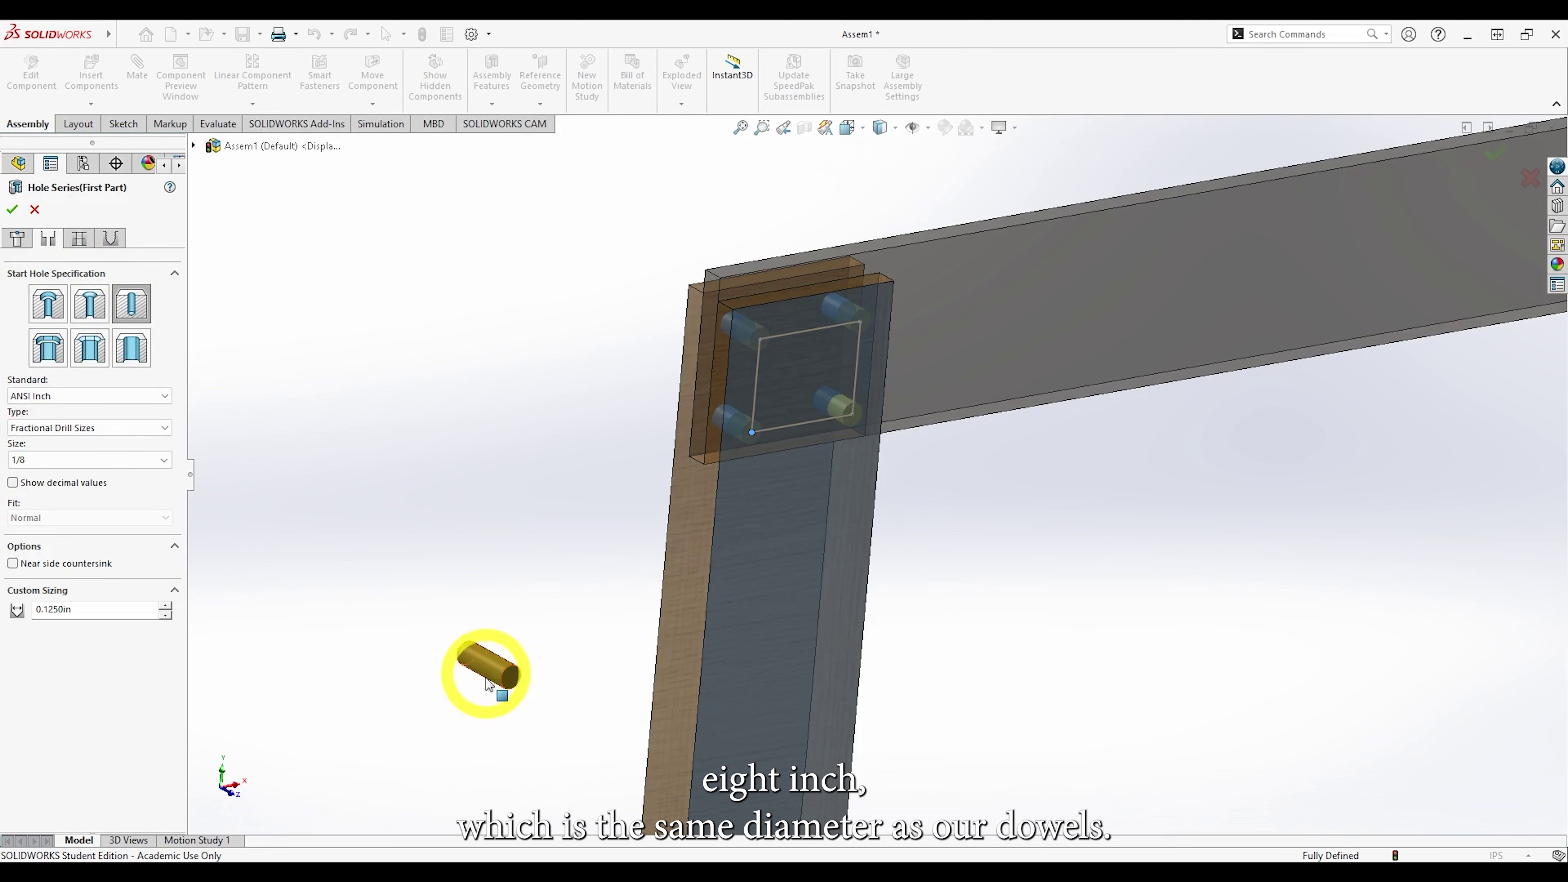
Specify the end hole as a plain hole with a Through All end condition and finish the hole series.
click(78, 239)
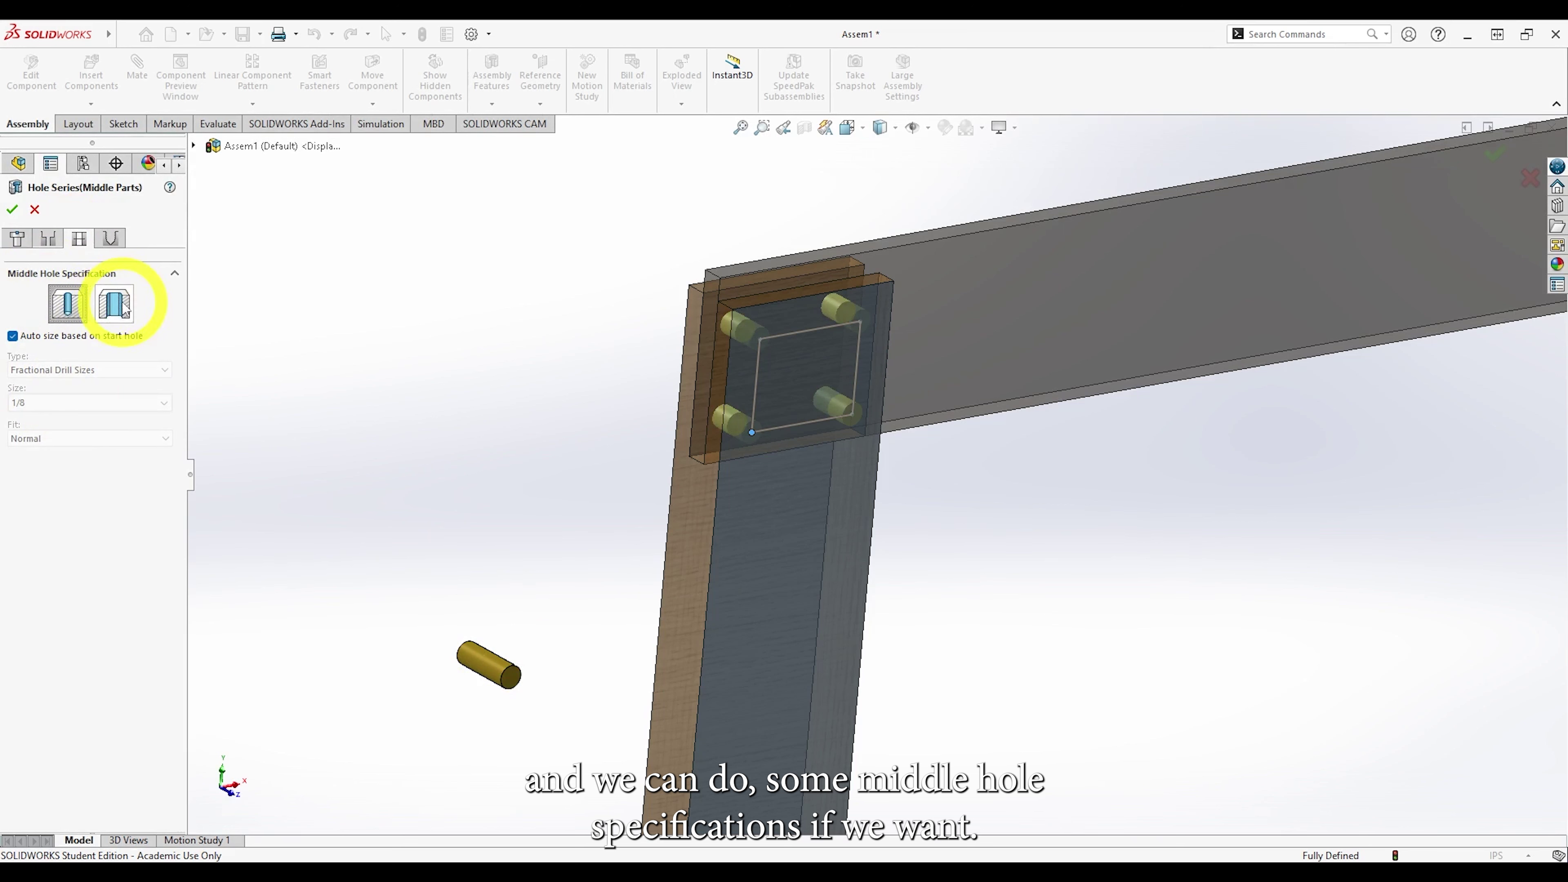
click(112, 240)
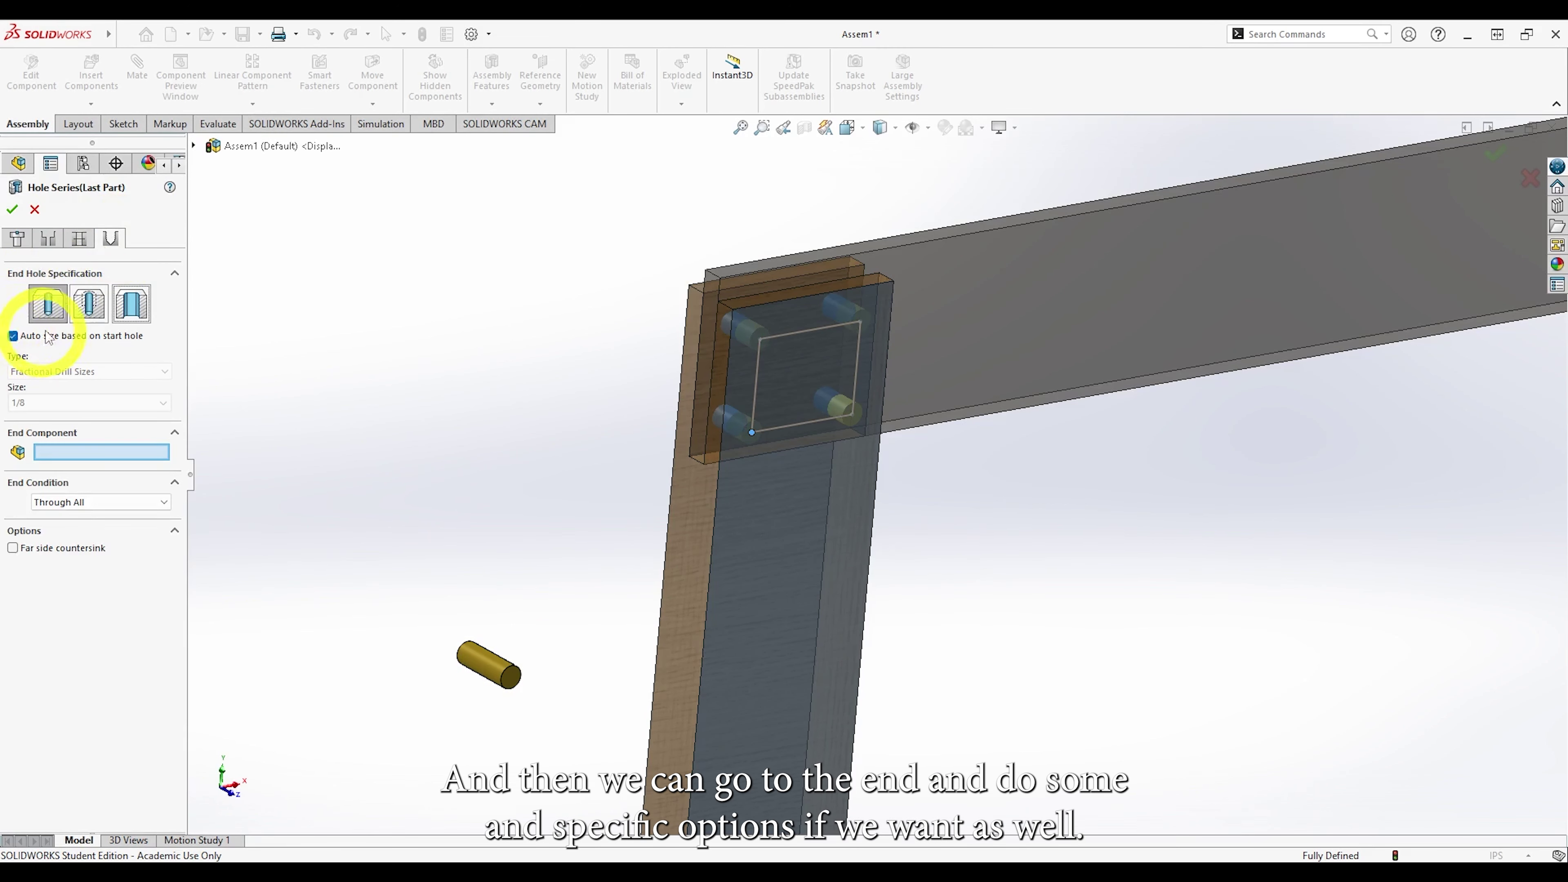
click(50, 303)
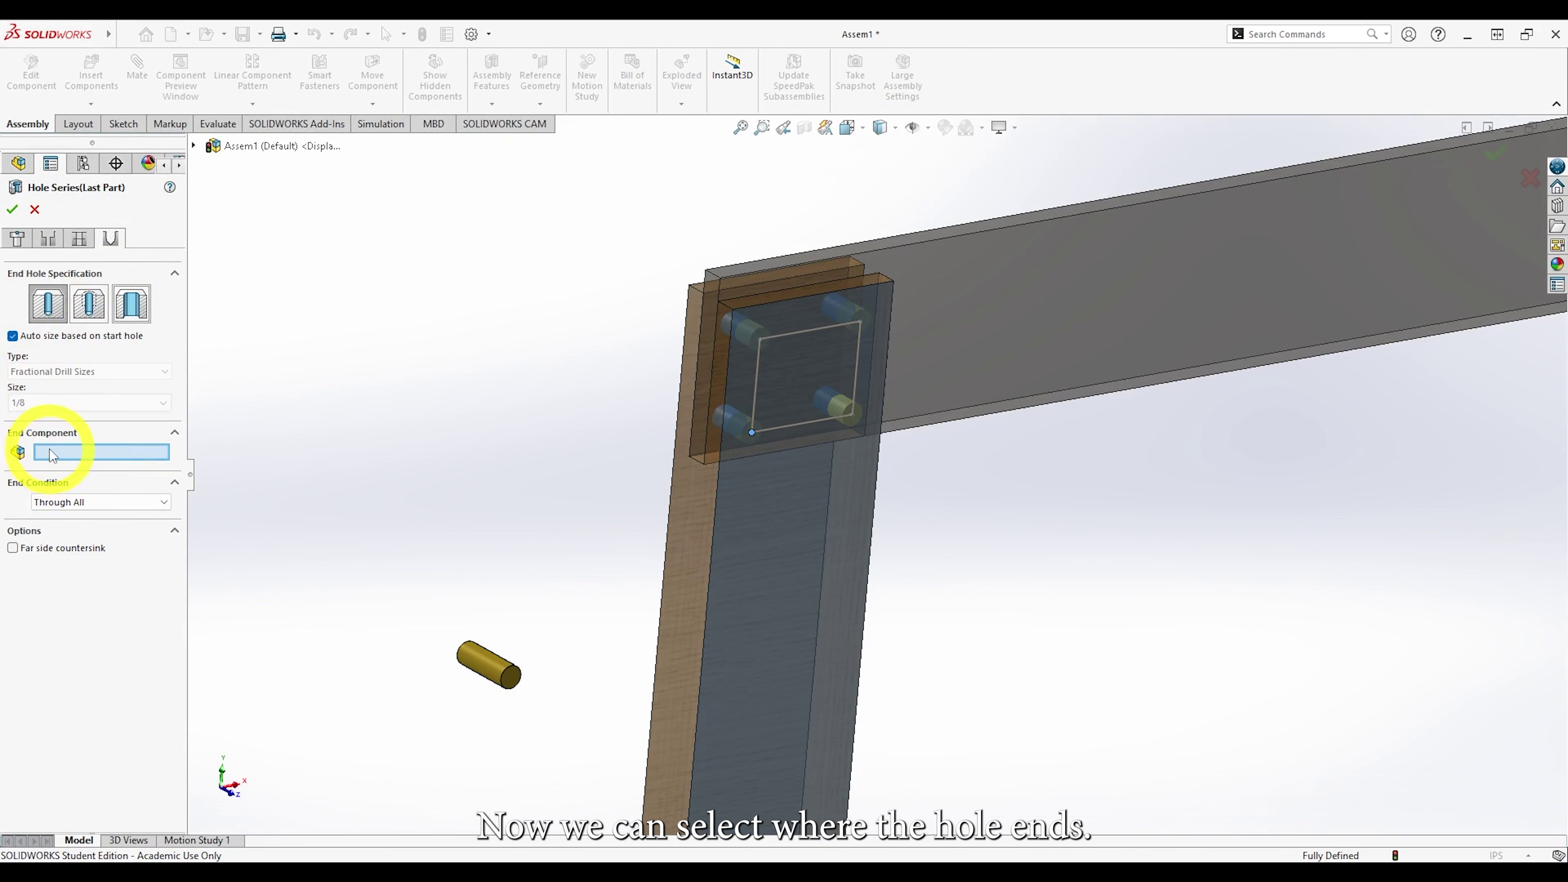
click(71, 504)
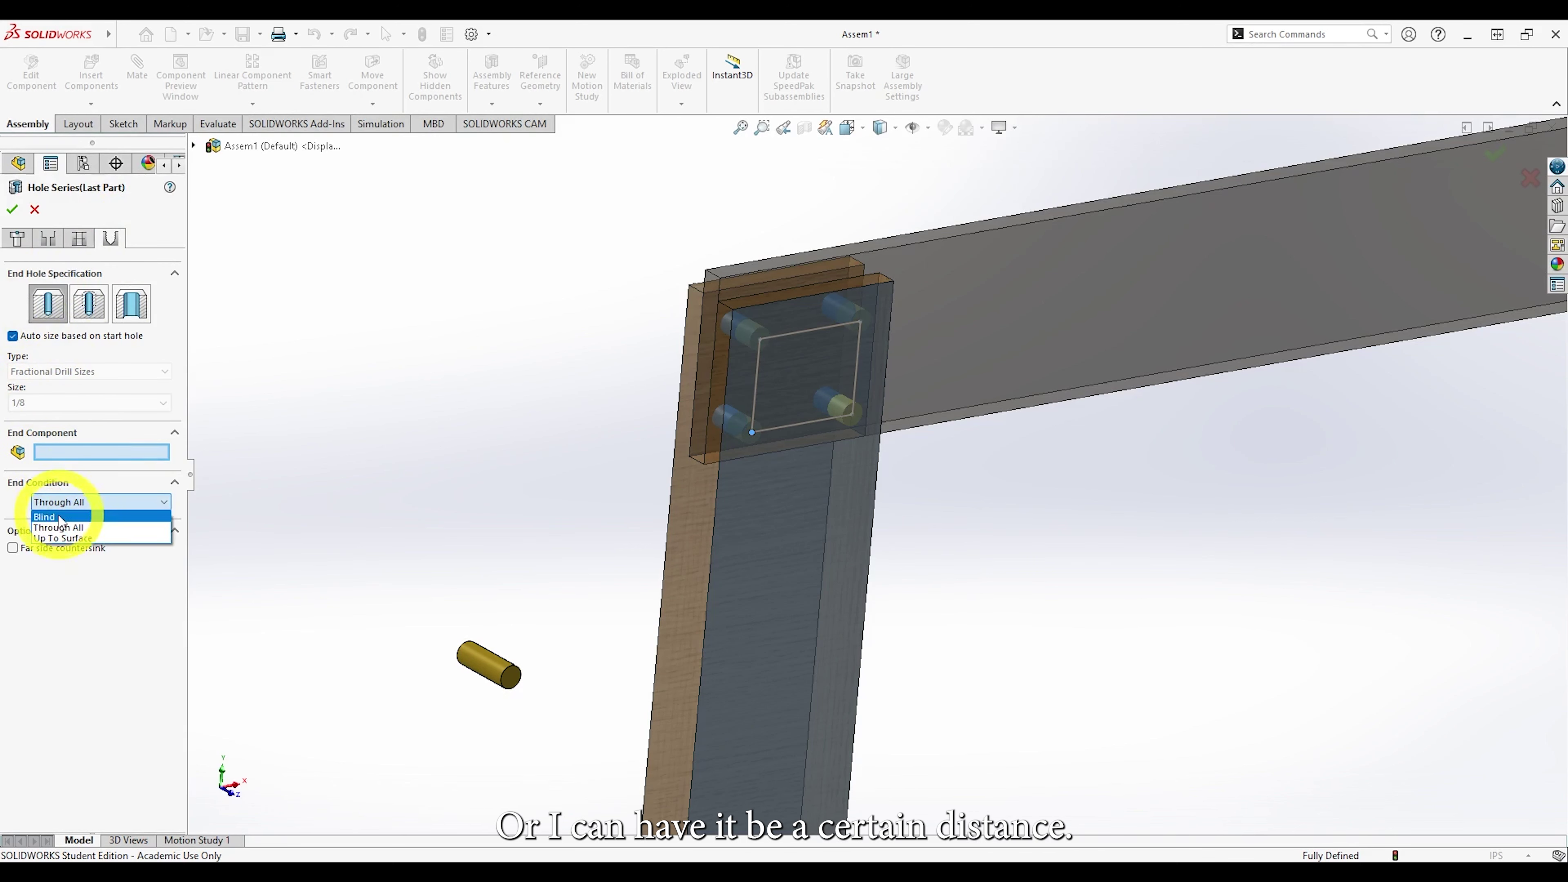
click(62, 518)
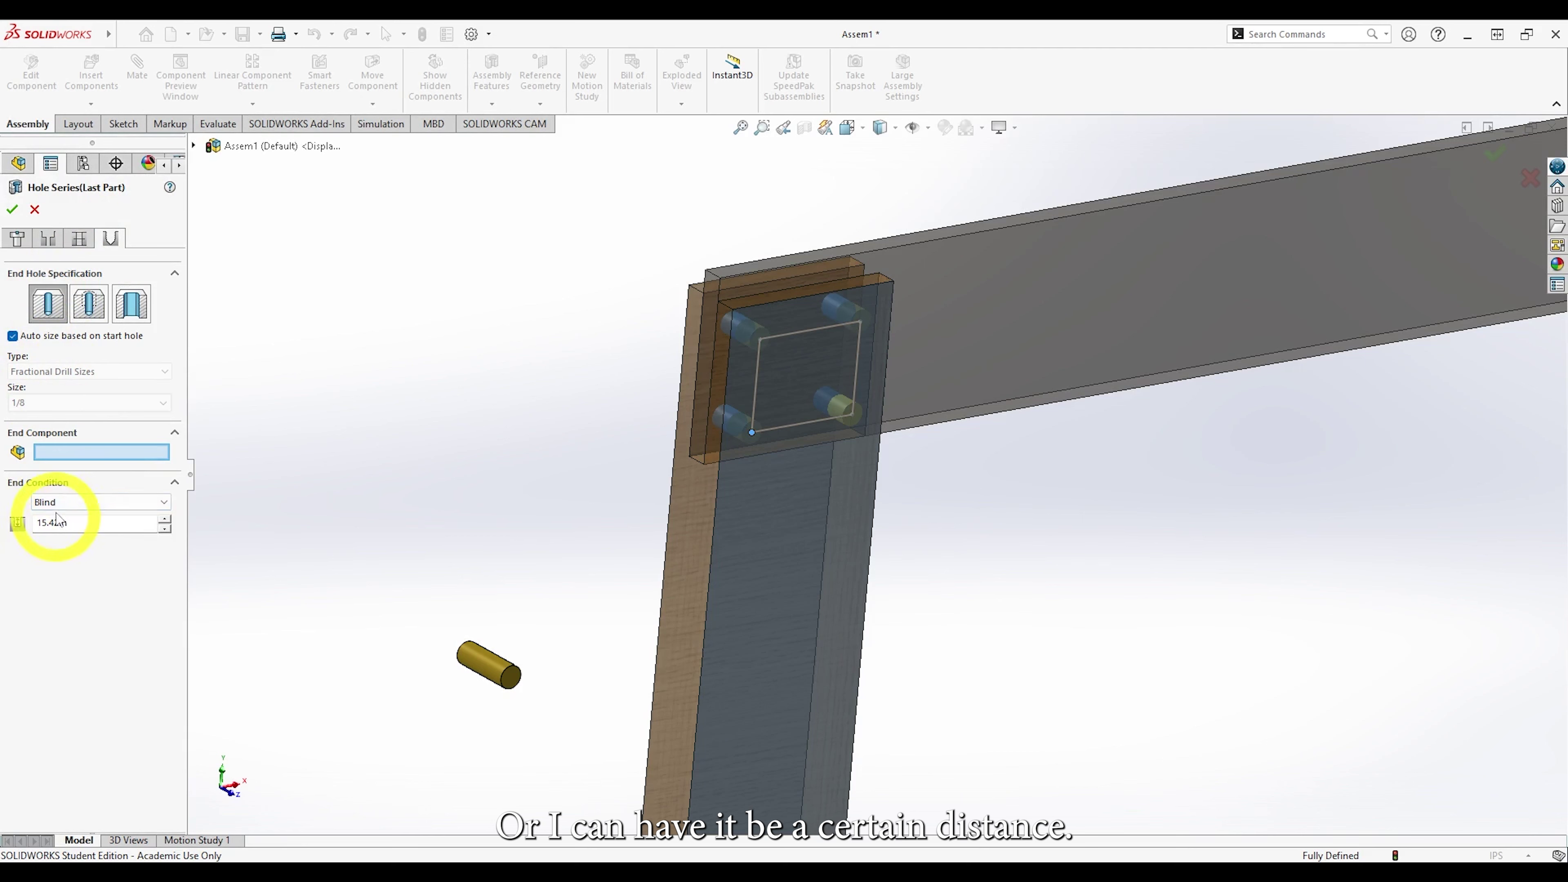
click(59, 502)
click(58, 528)
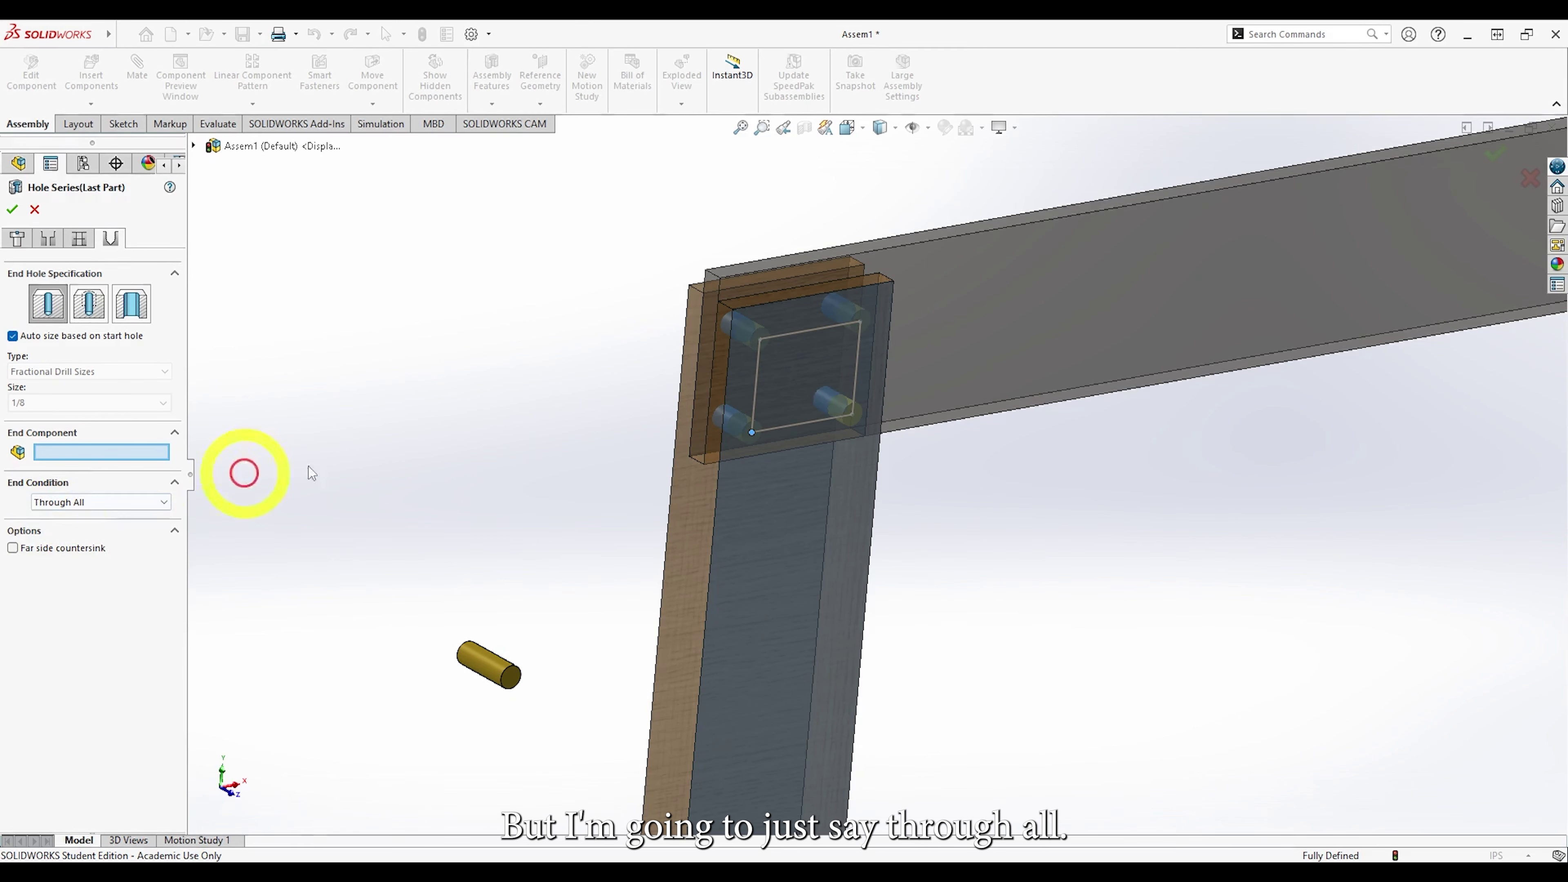
click(12, 210)
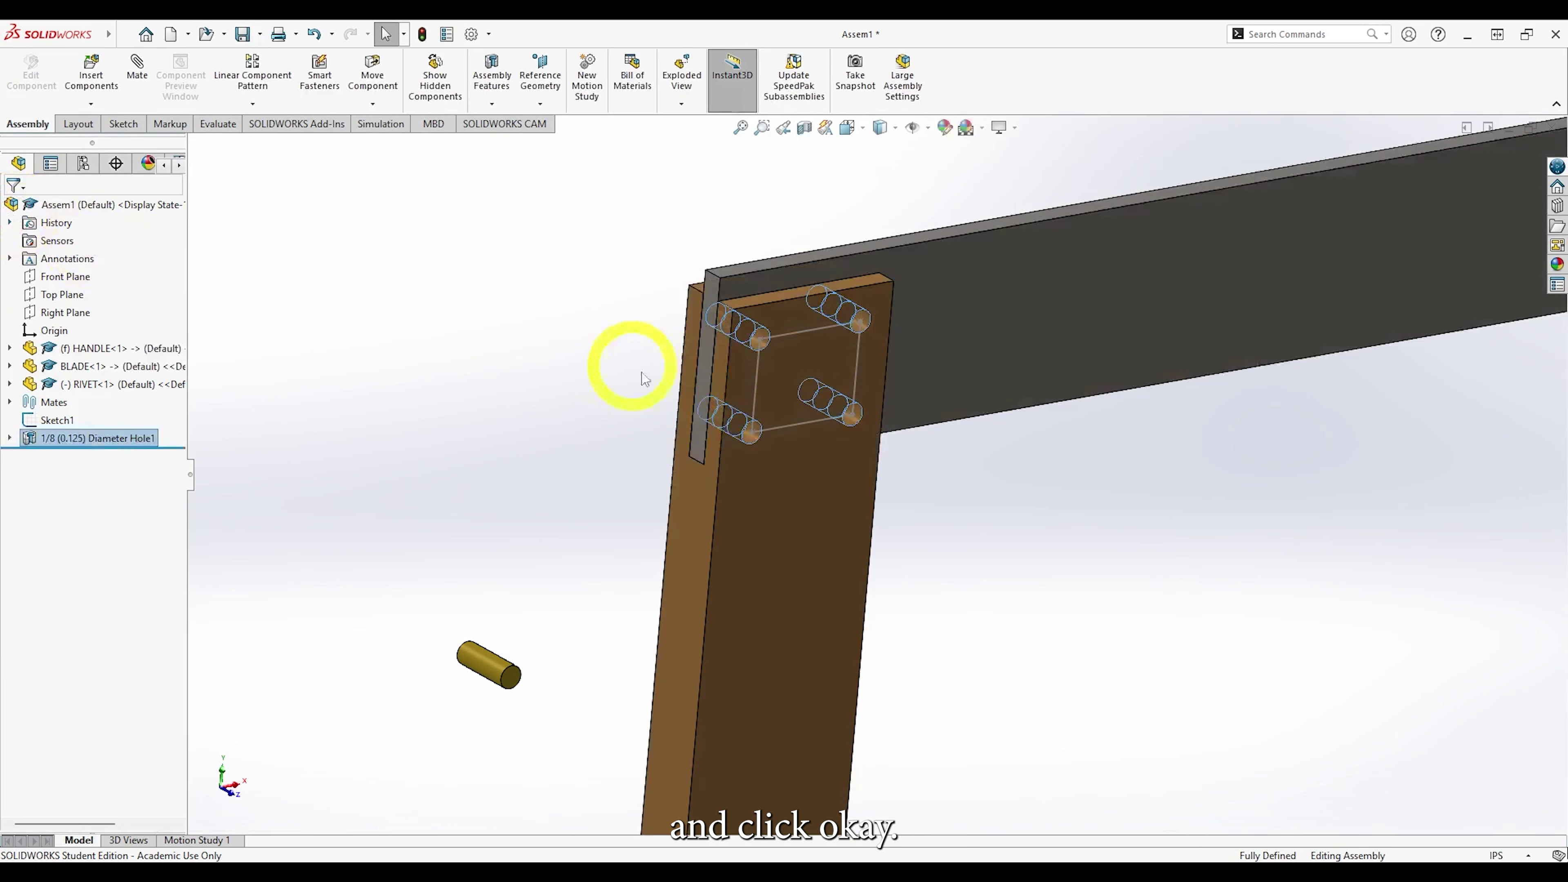
Hide the rectangle layout sketch, Sketch1, used to locate the holes.
mouse_move(581, 353)
middle_down()
mouse_move(501, 270)
mouse_move(445, 255)
mouse_move(489, 345)
mouse_move(449, 388)
middle_up()
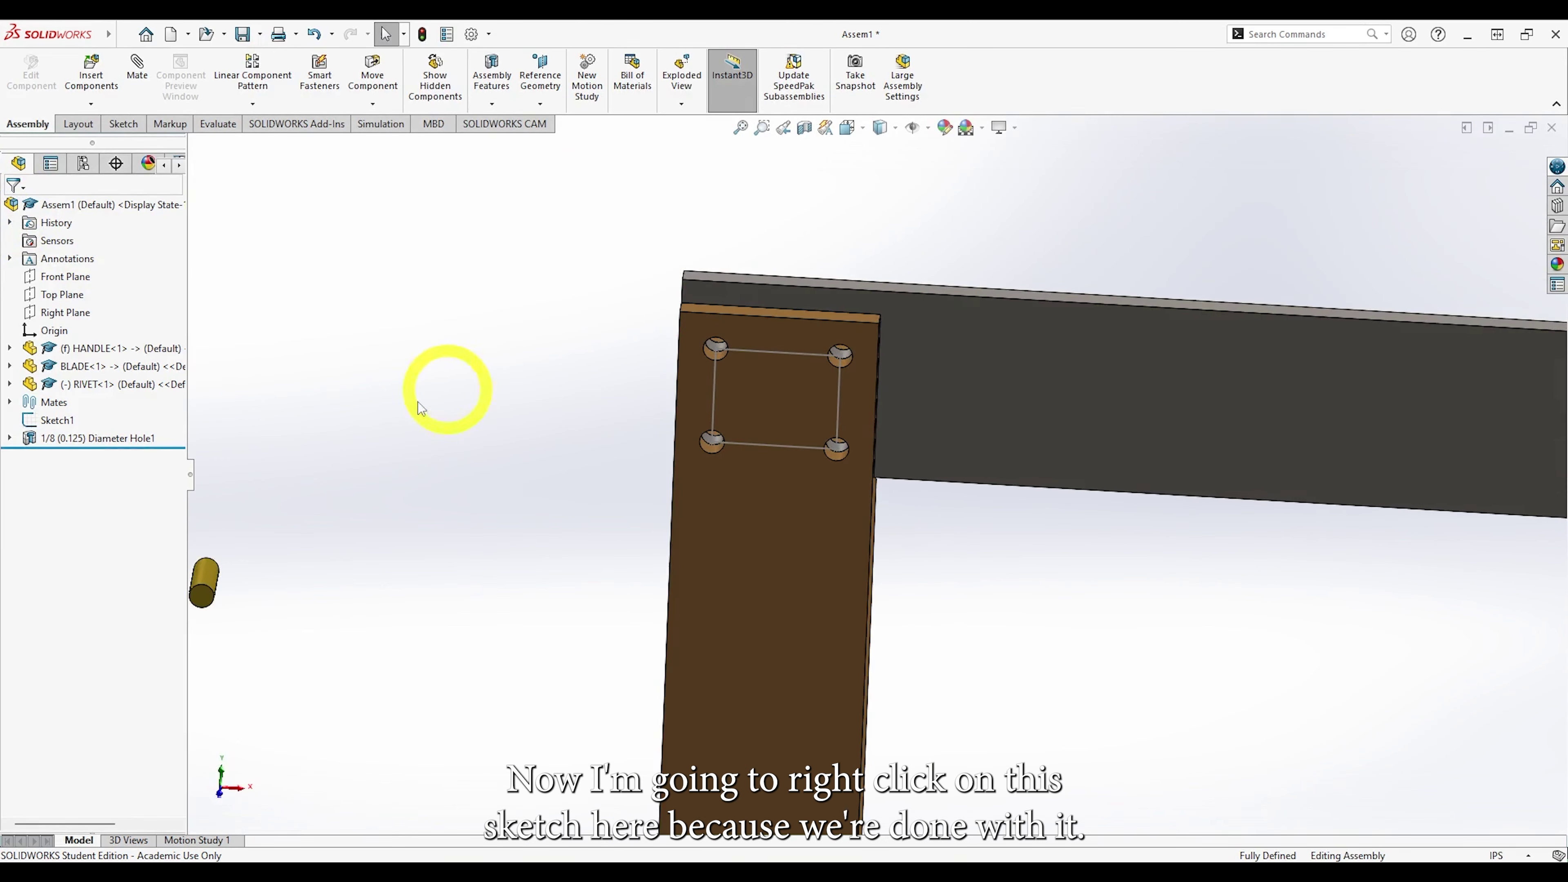
right_click(32, 426)
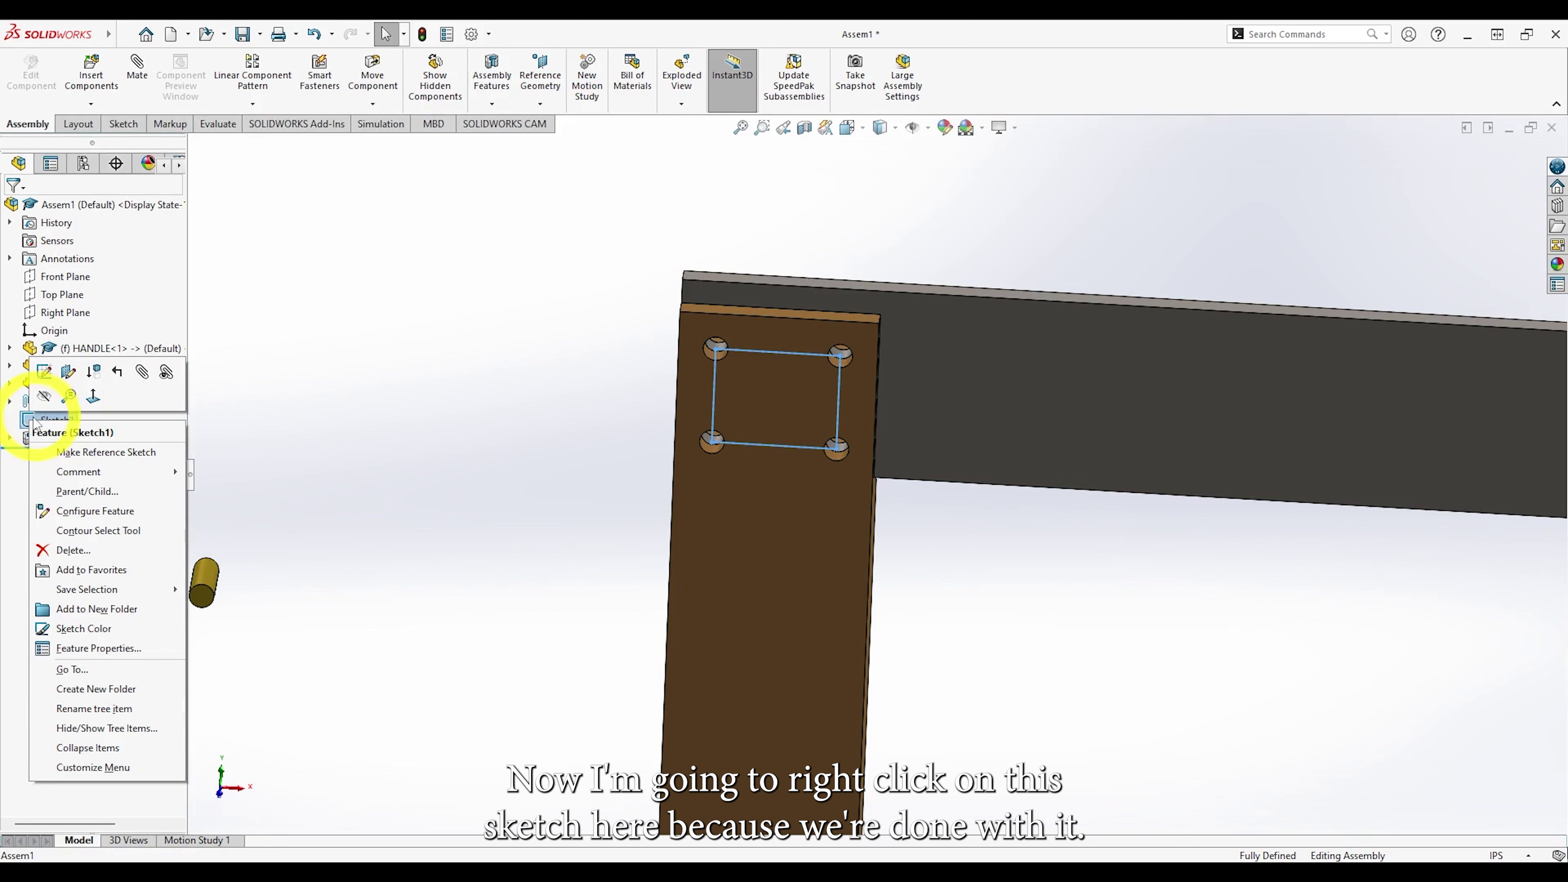
click(43, 396)
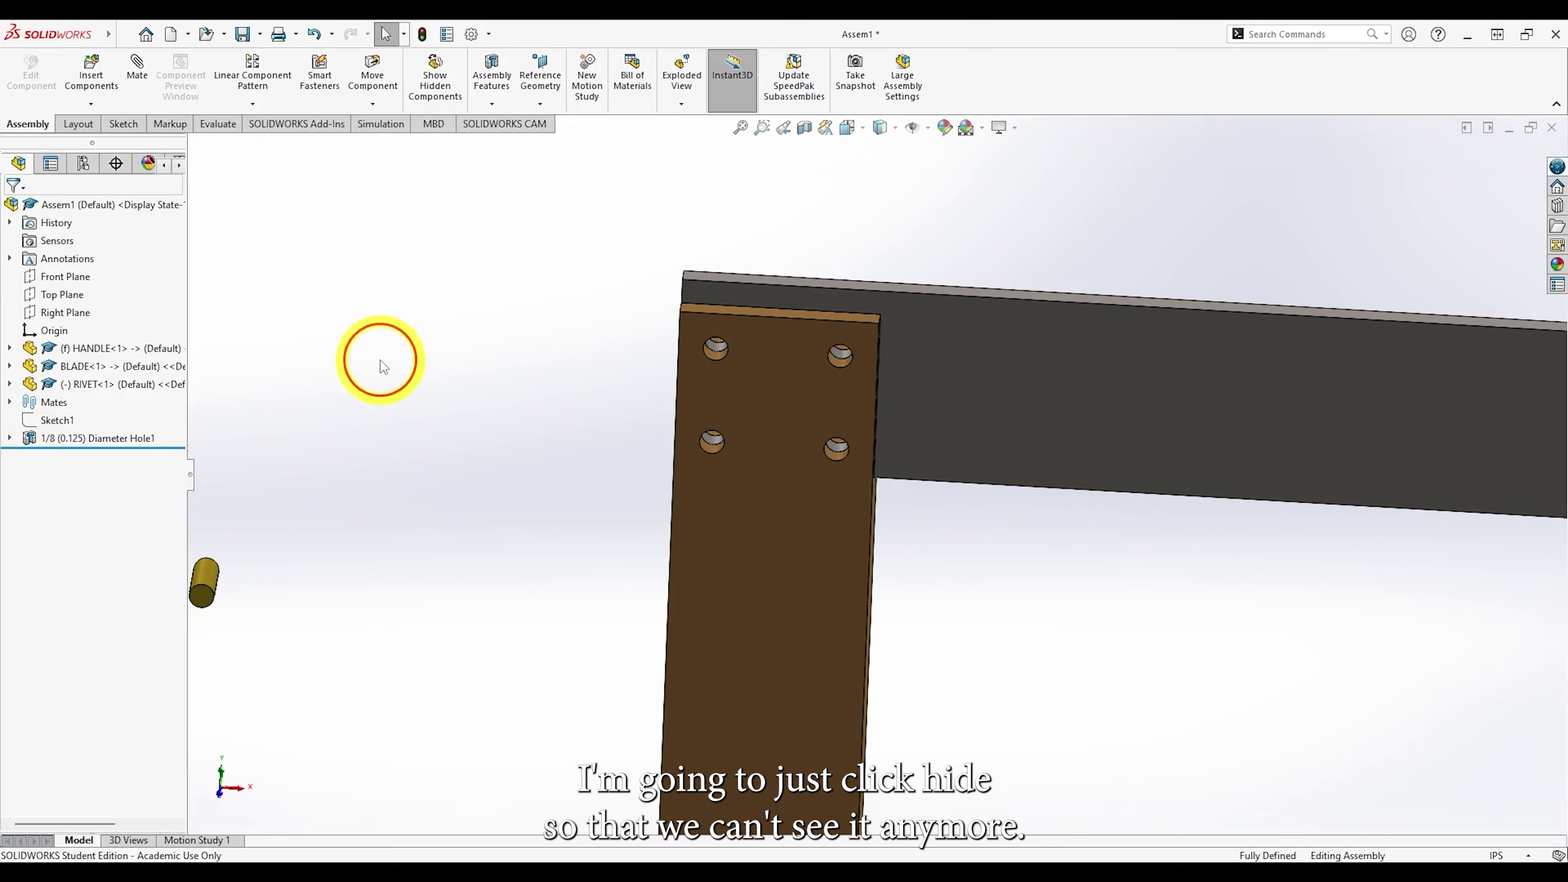
Hide Sketch3, the point sketch inside the 1/8 diameter hole feature.
middle_drag(381, 363, 498, 334)
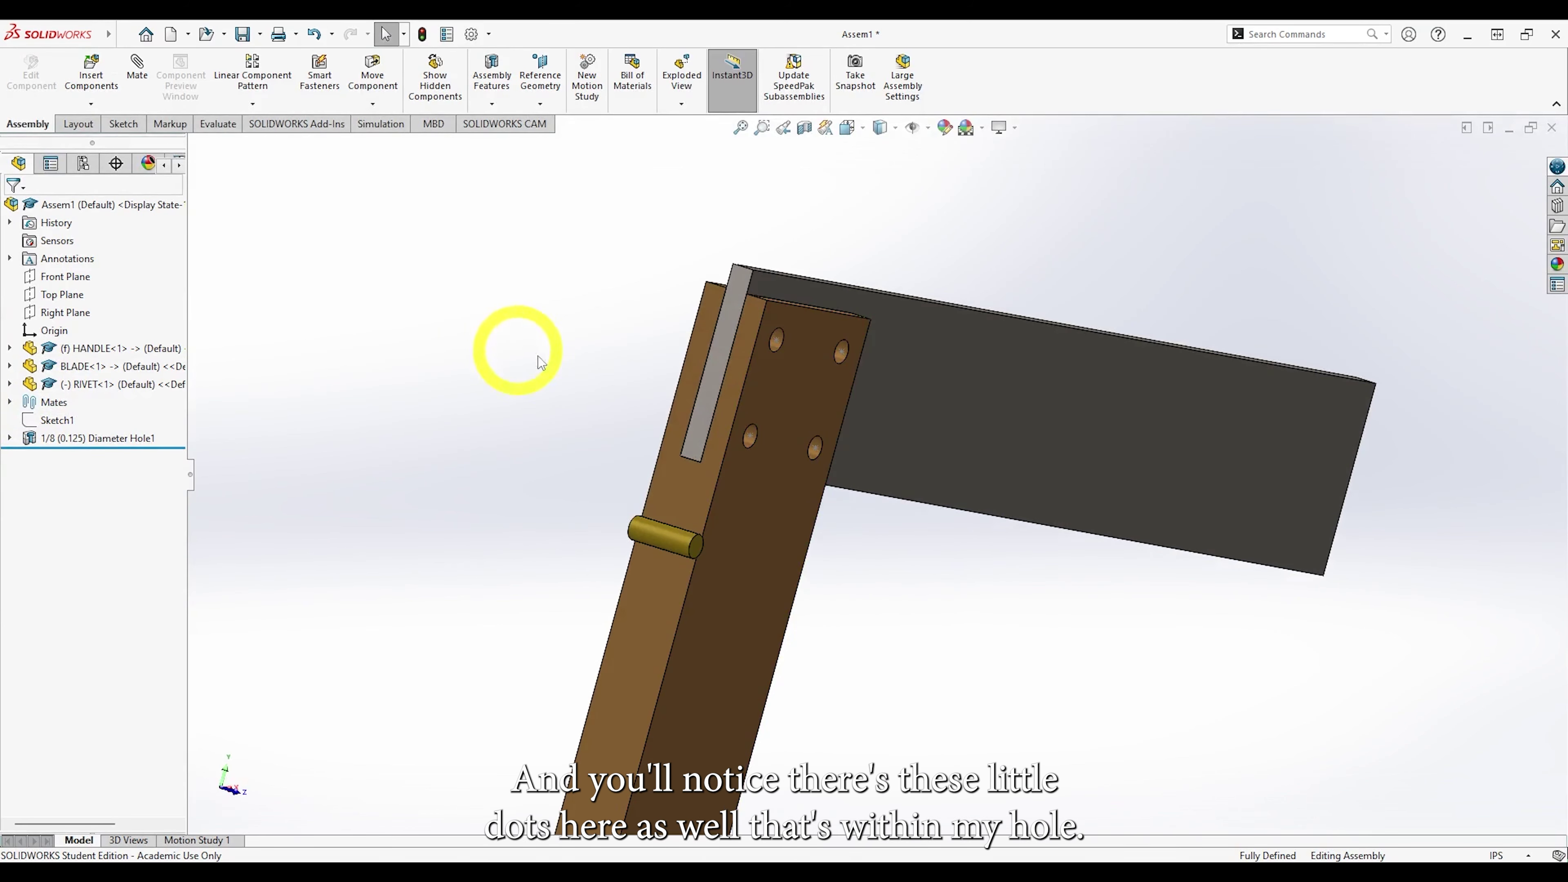
scroll(807, 347, down, 2)
scroll(808, 349, down, 2)
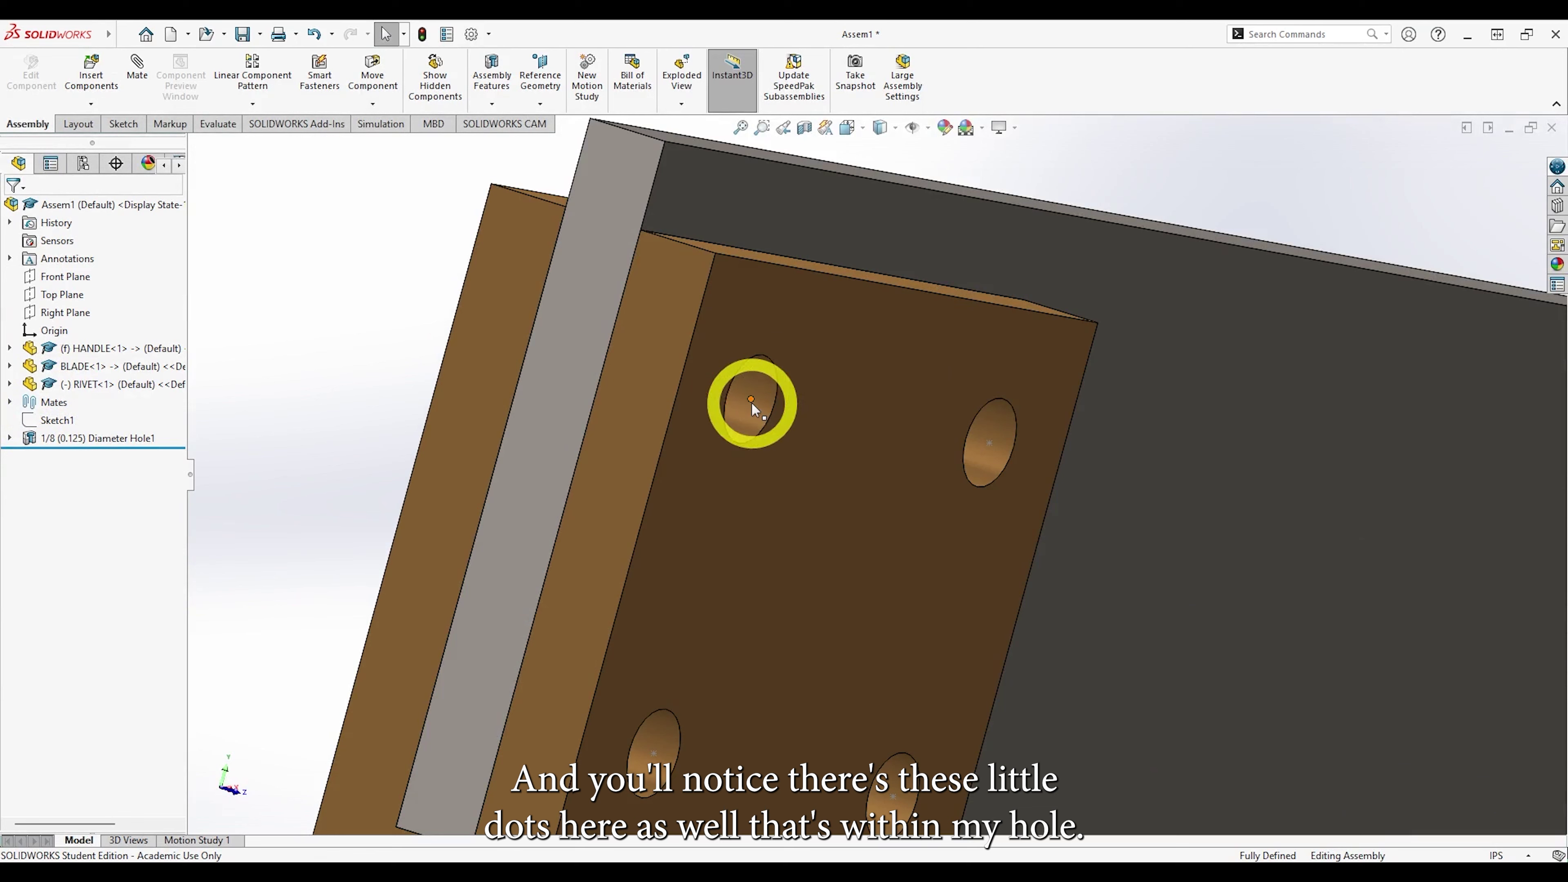
click(9, 438)
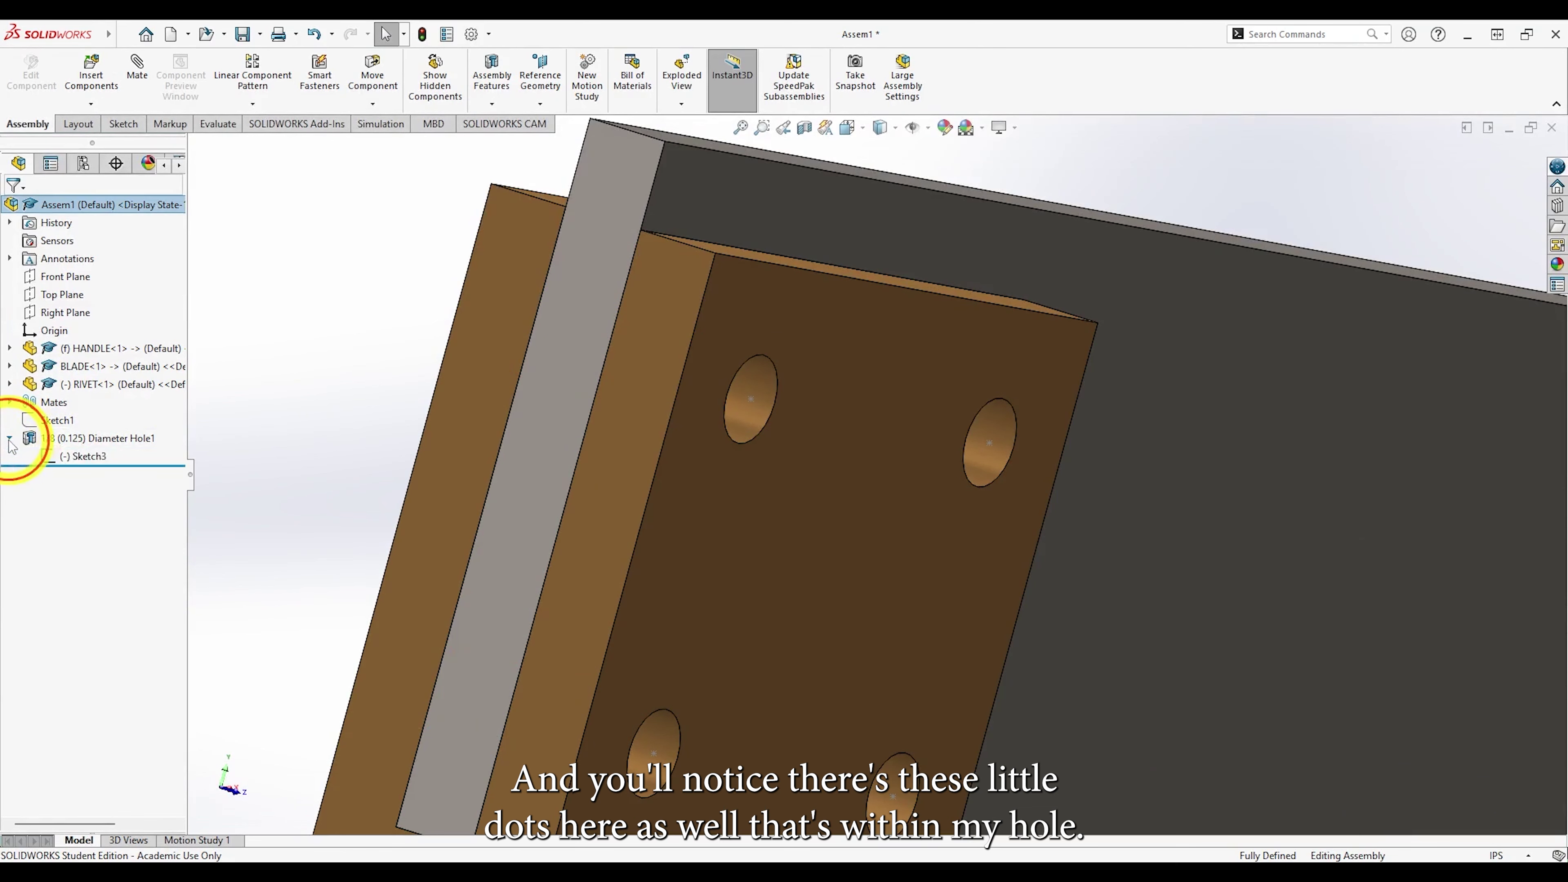
right_click(69, 457)
right_click(72, 420)
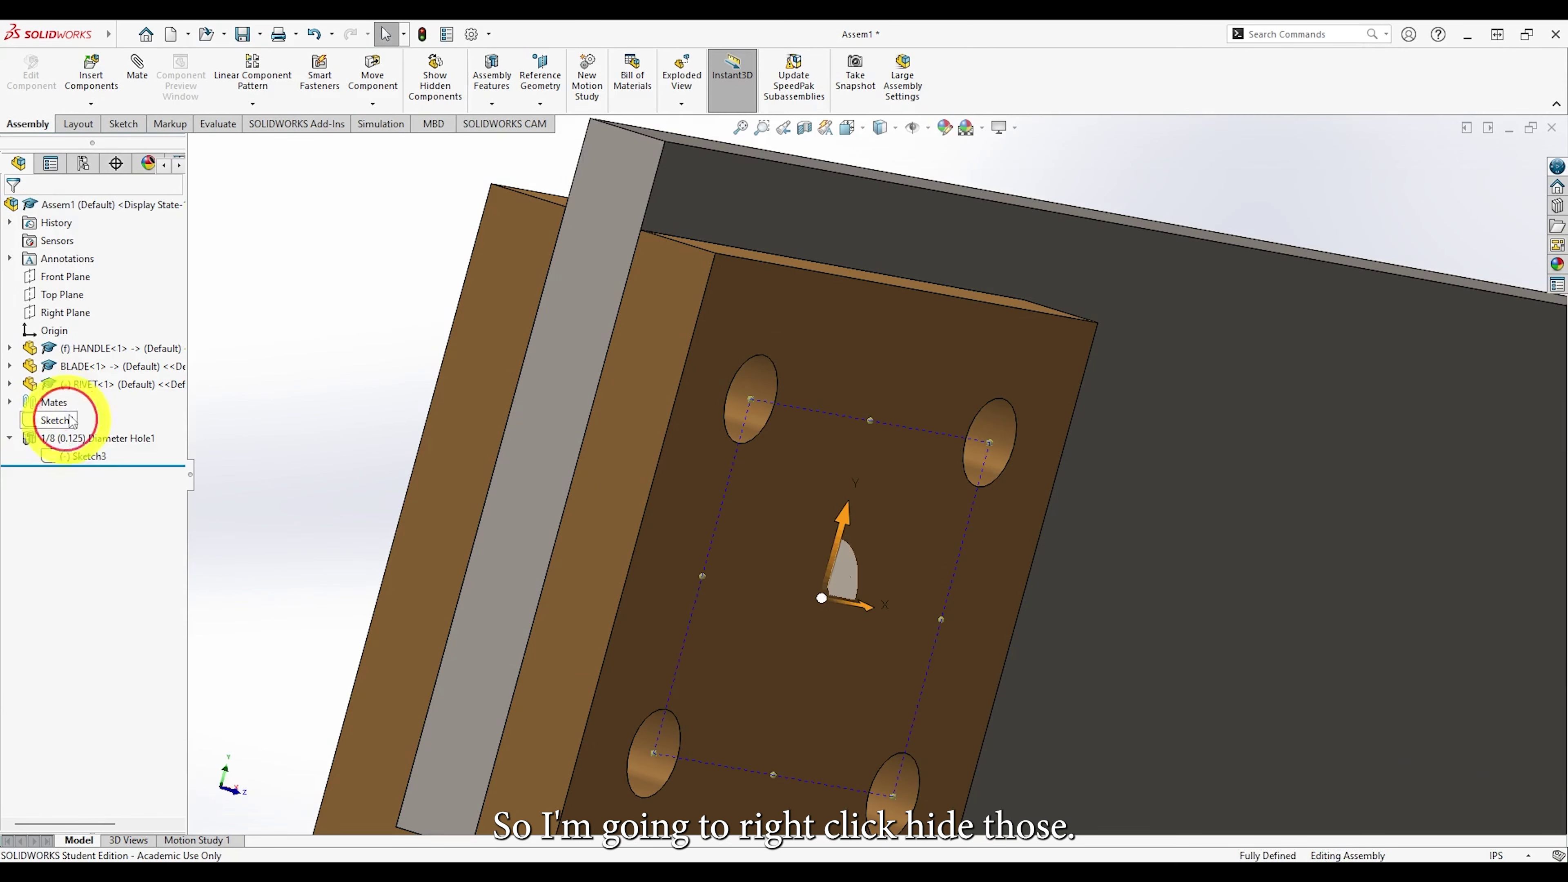
click(295, 349)
Copy the rivet component and paste three copies beside the handle, for four rivets in total.
scroll(295, 350, up, 7)
middle_drag(471, 456, 384, 467)
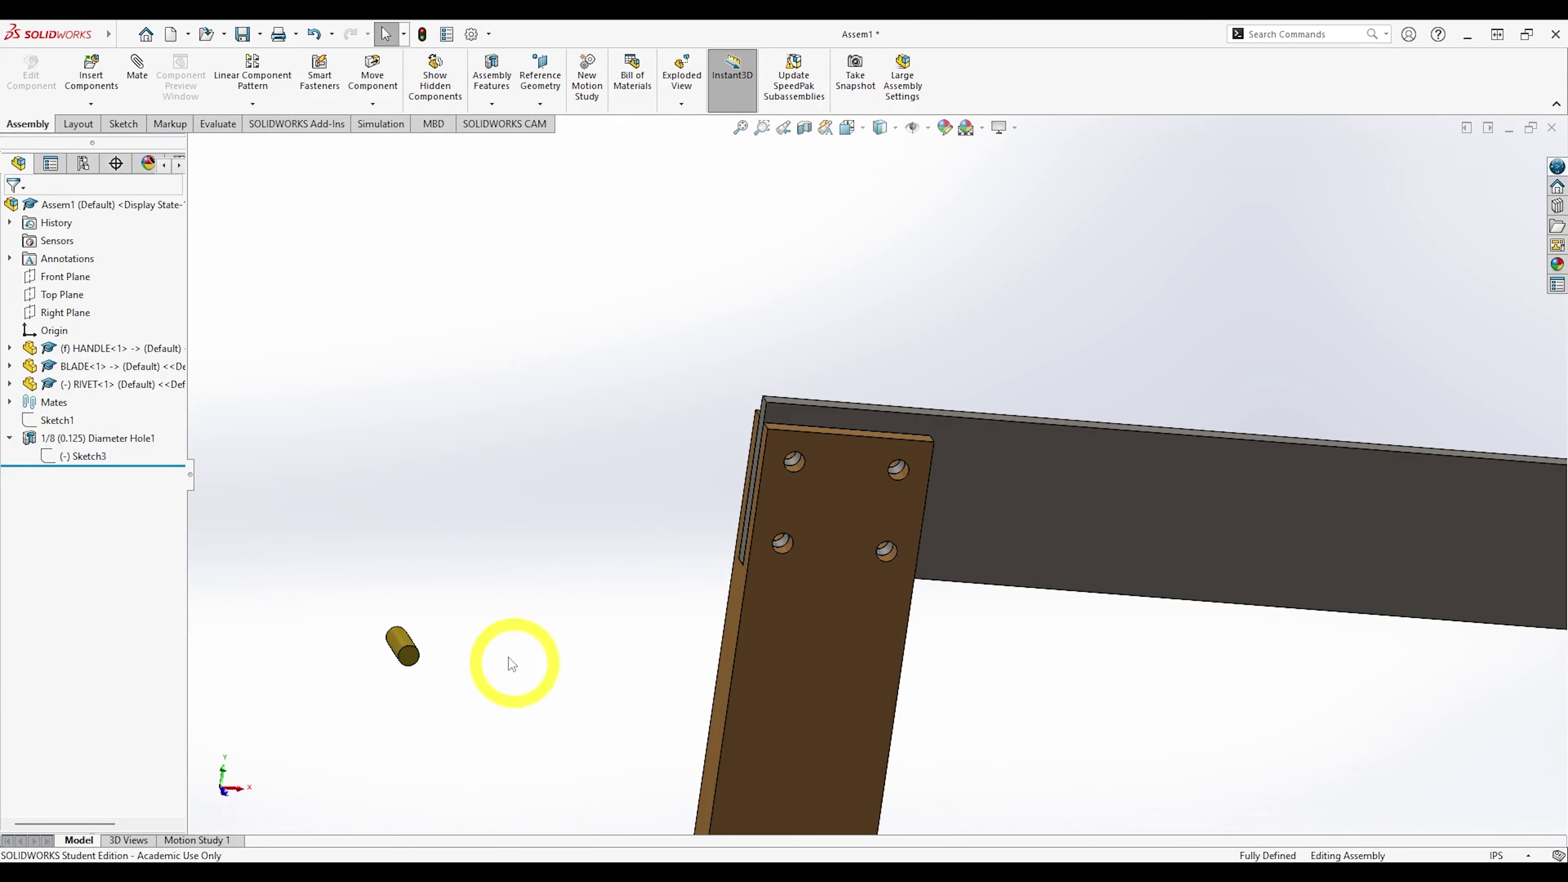
click(84, 385)
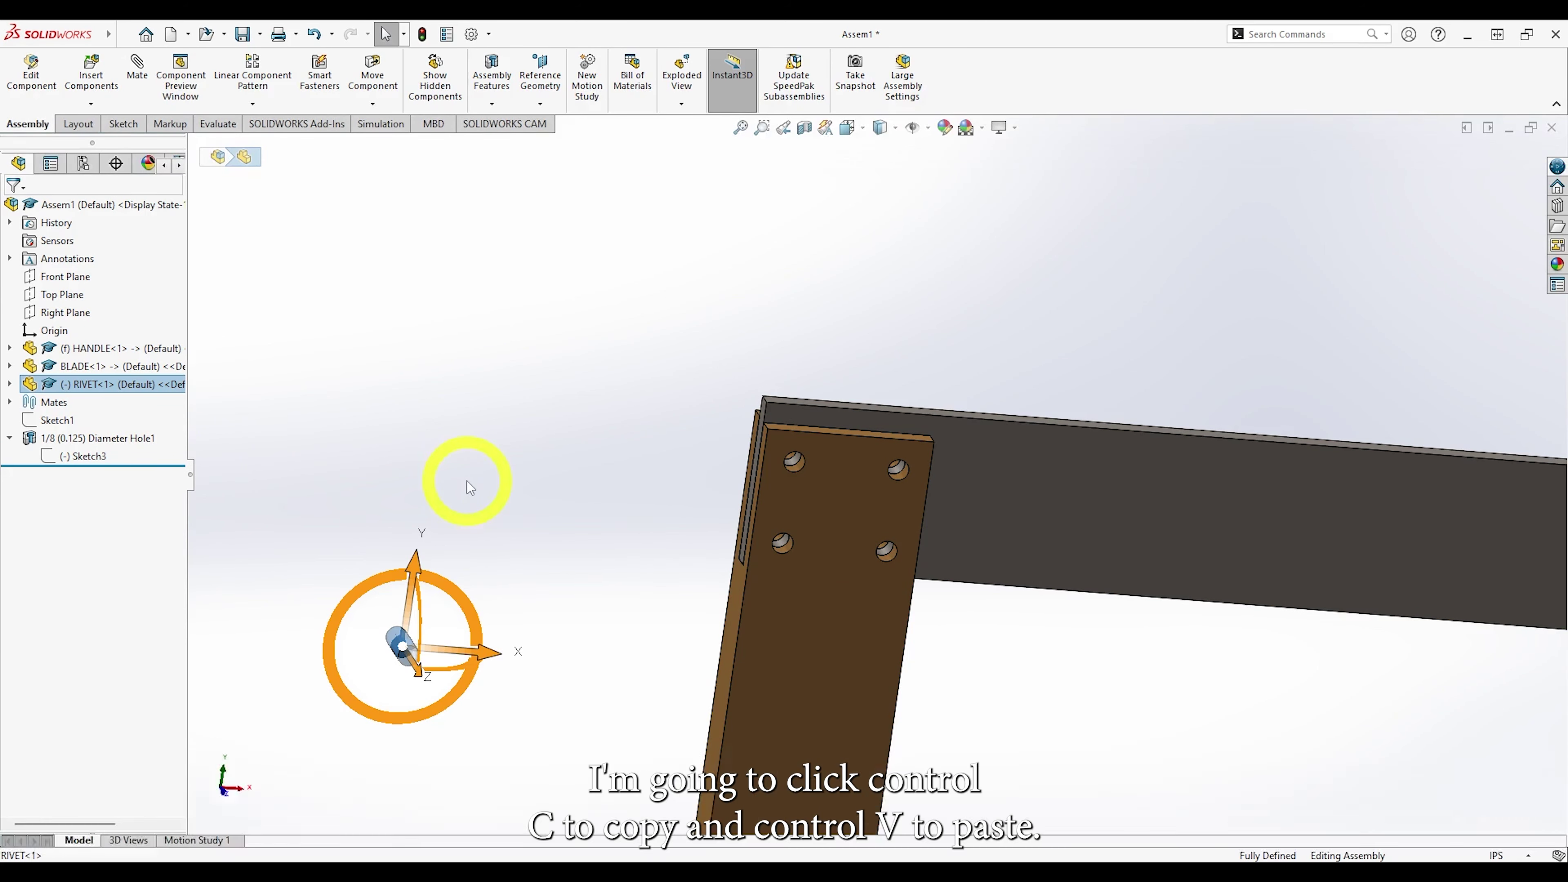
key(ctrl+v)
key(ctrl+v)
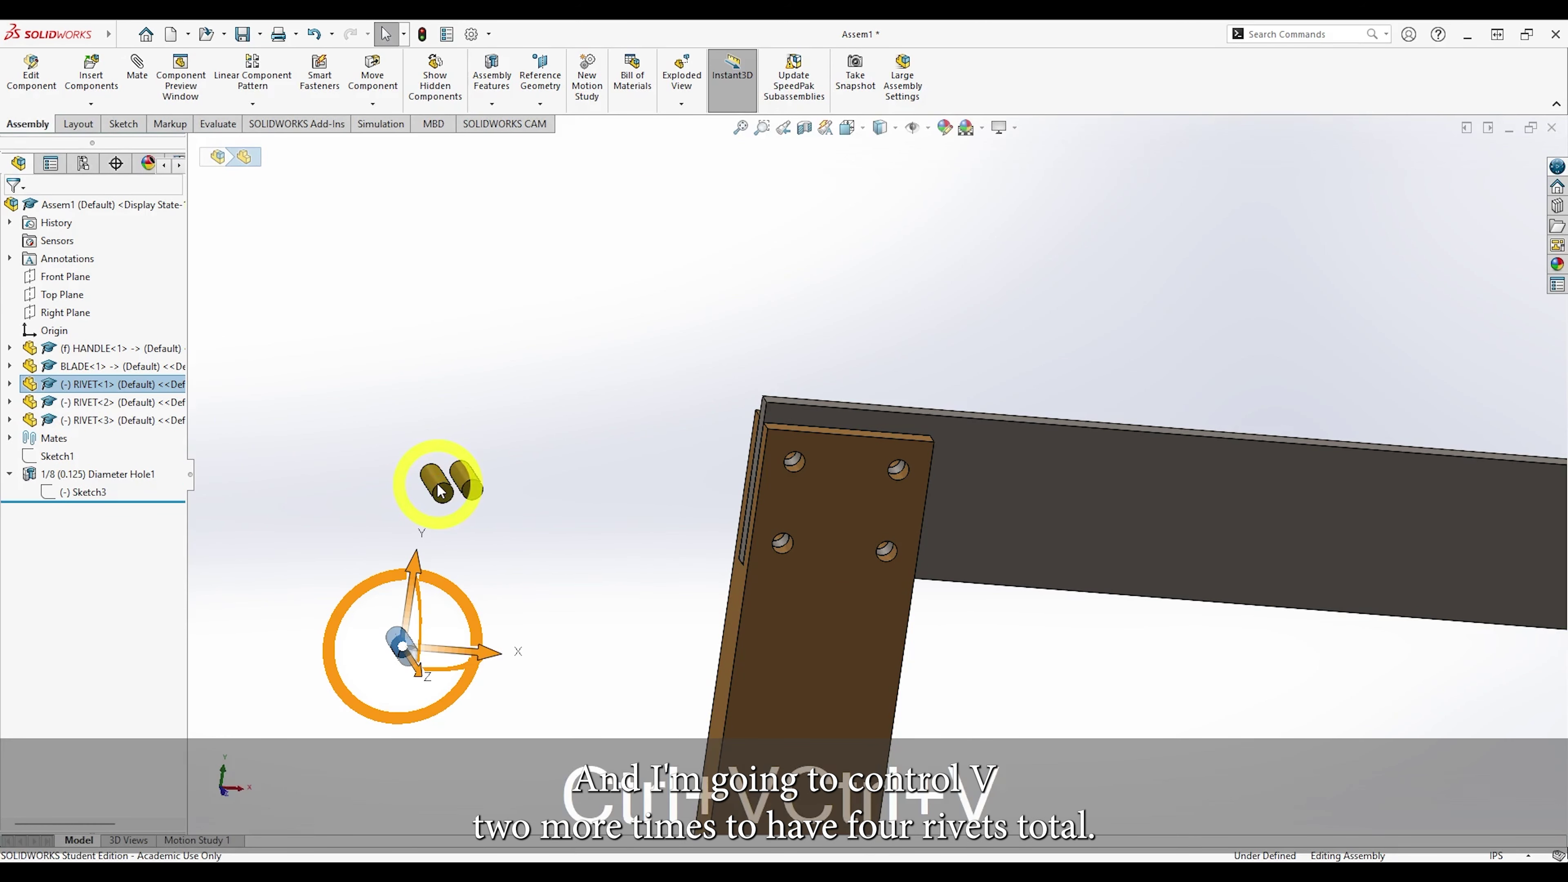
key(ctrl+v)
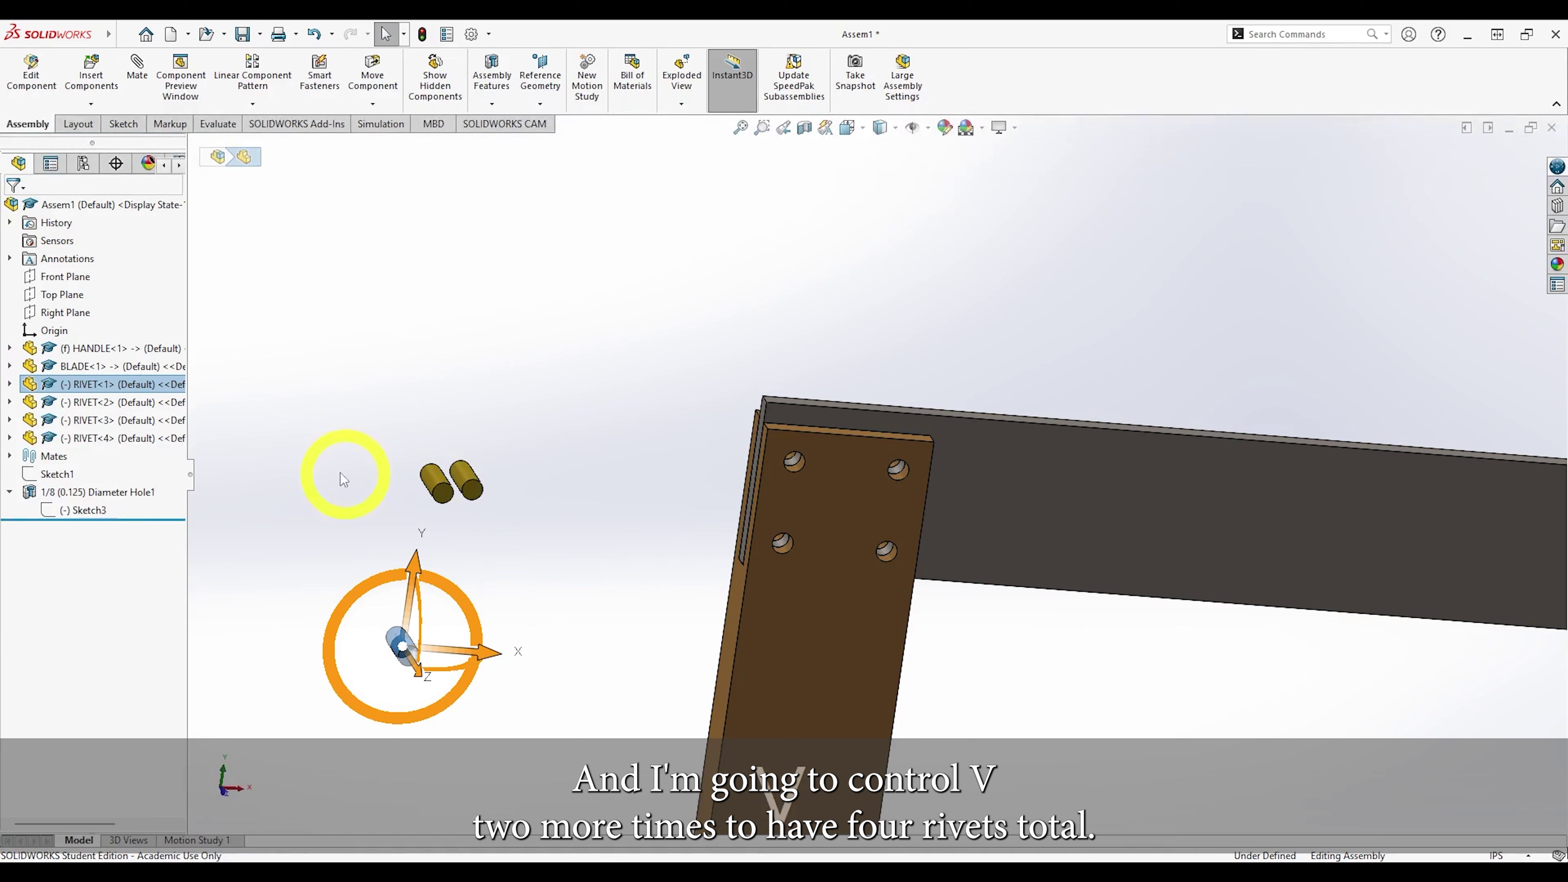
click(350, 525)
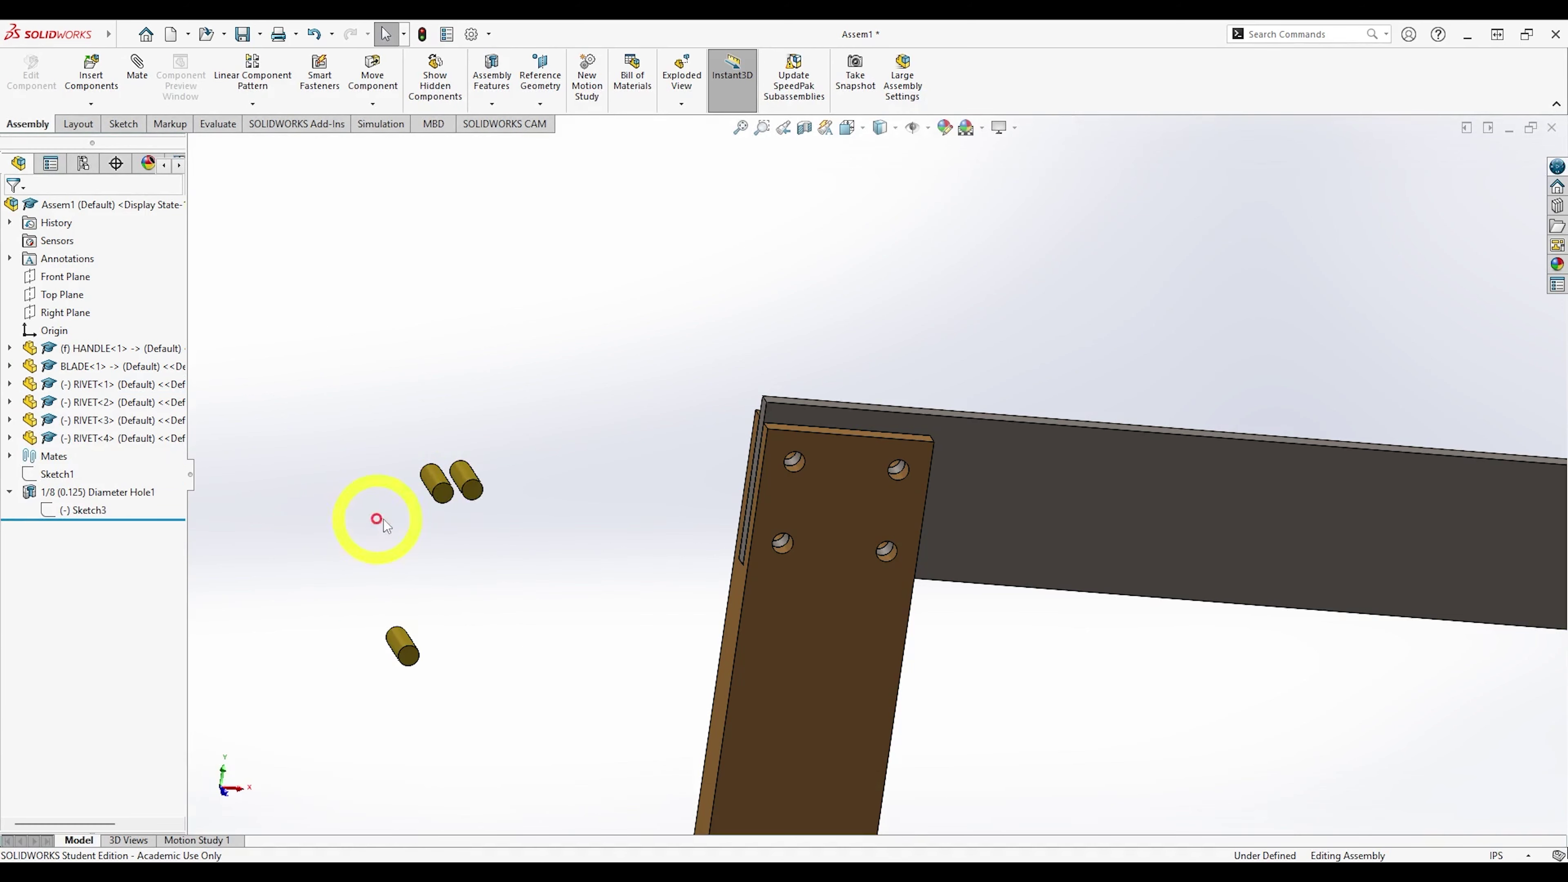
Mate the end edge of RIVET<4> coincident with the edge of the handle's lower hole farthest from the blade.
middle_drag(389, 510, 438, 544)
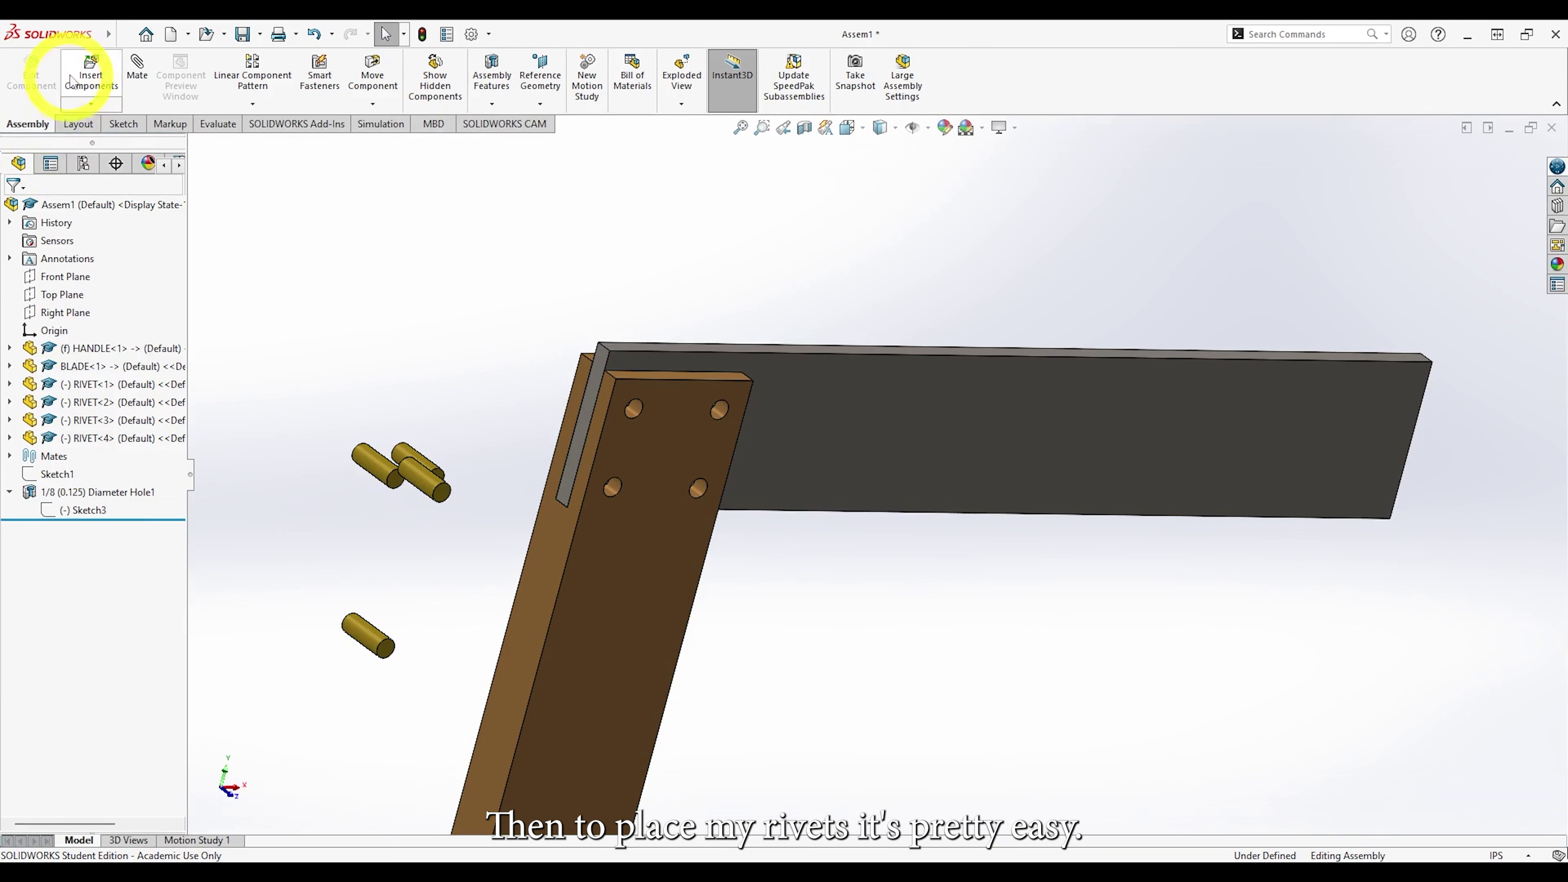
click(137, 67)
scroll(370, 516, down, 2)
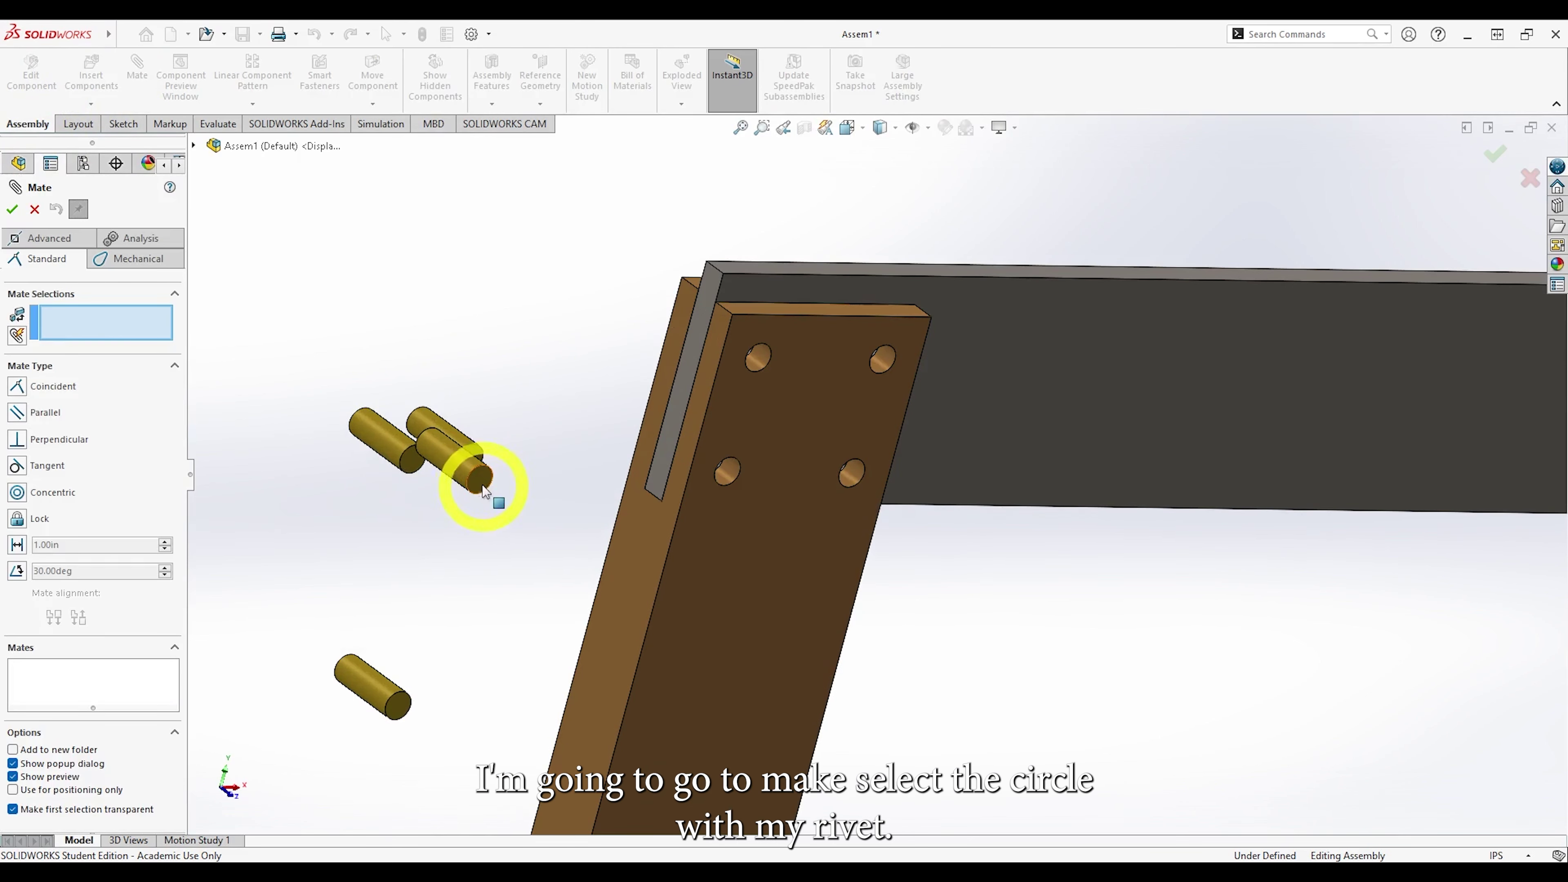
click(485, 496)
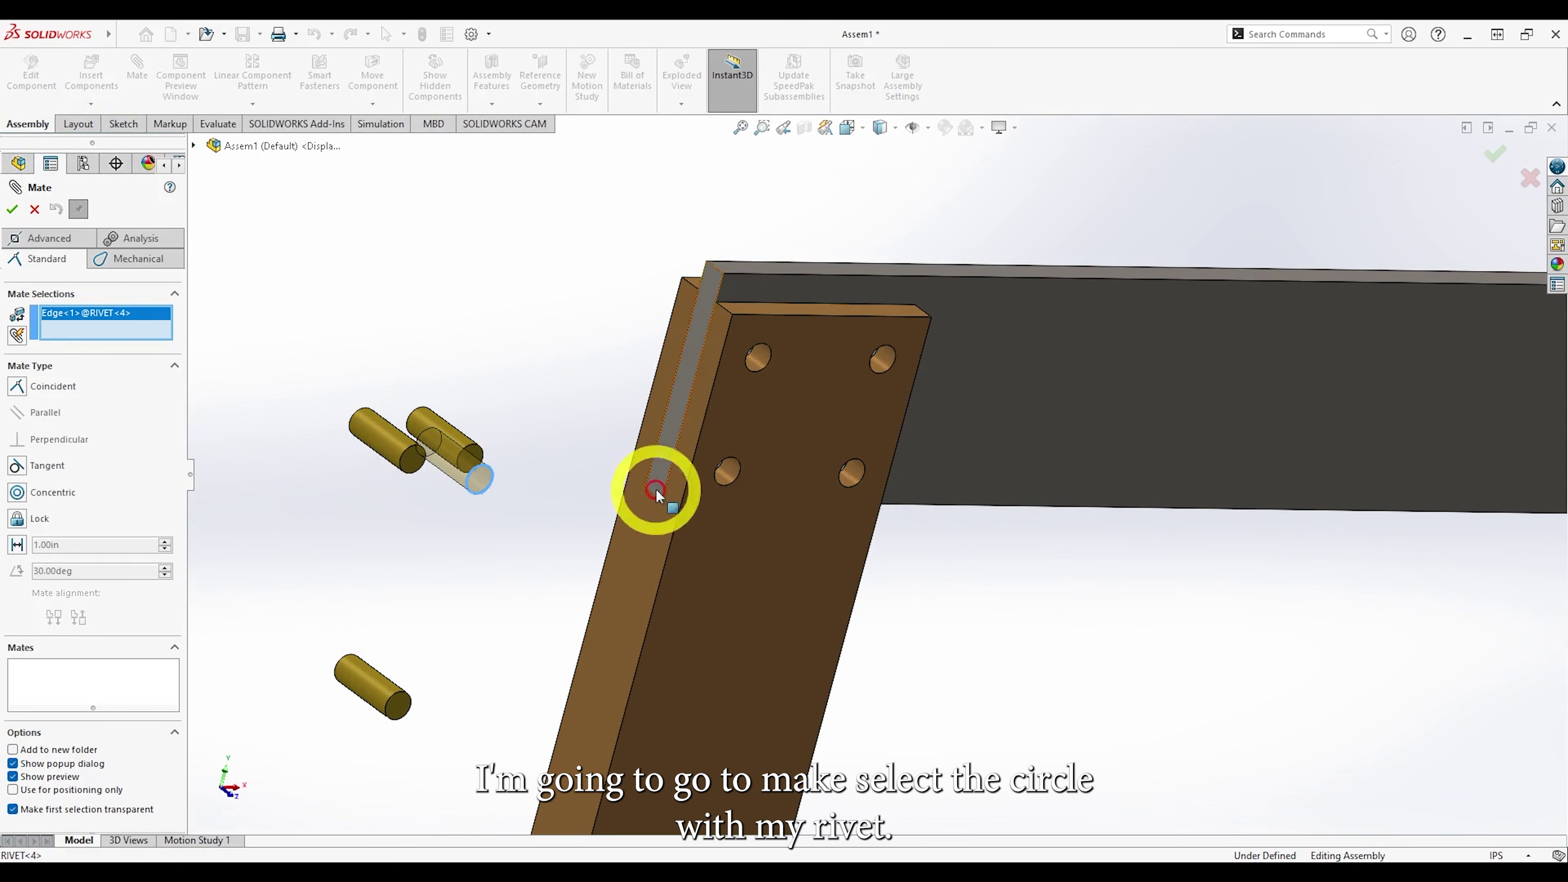
click(718, 489)
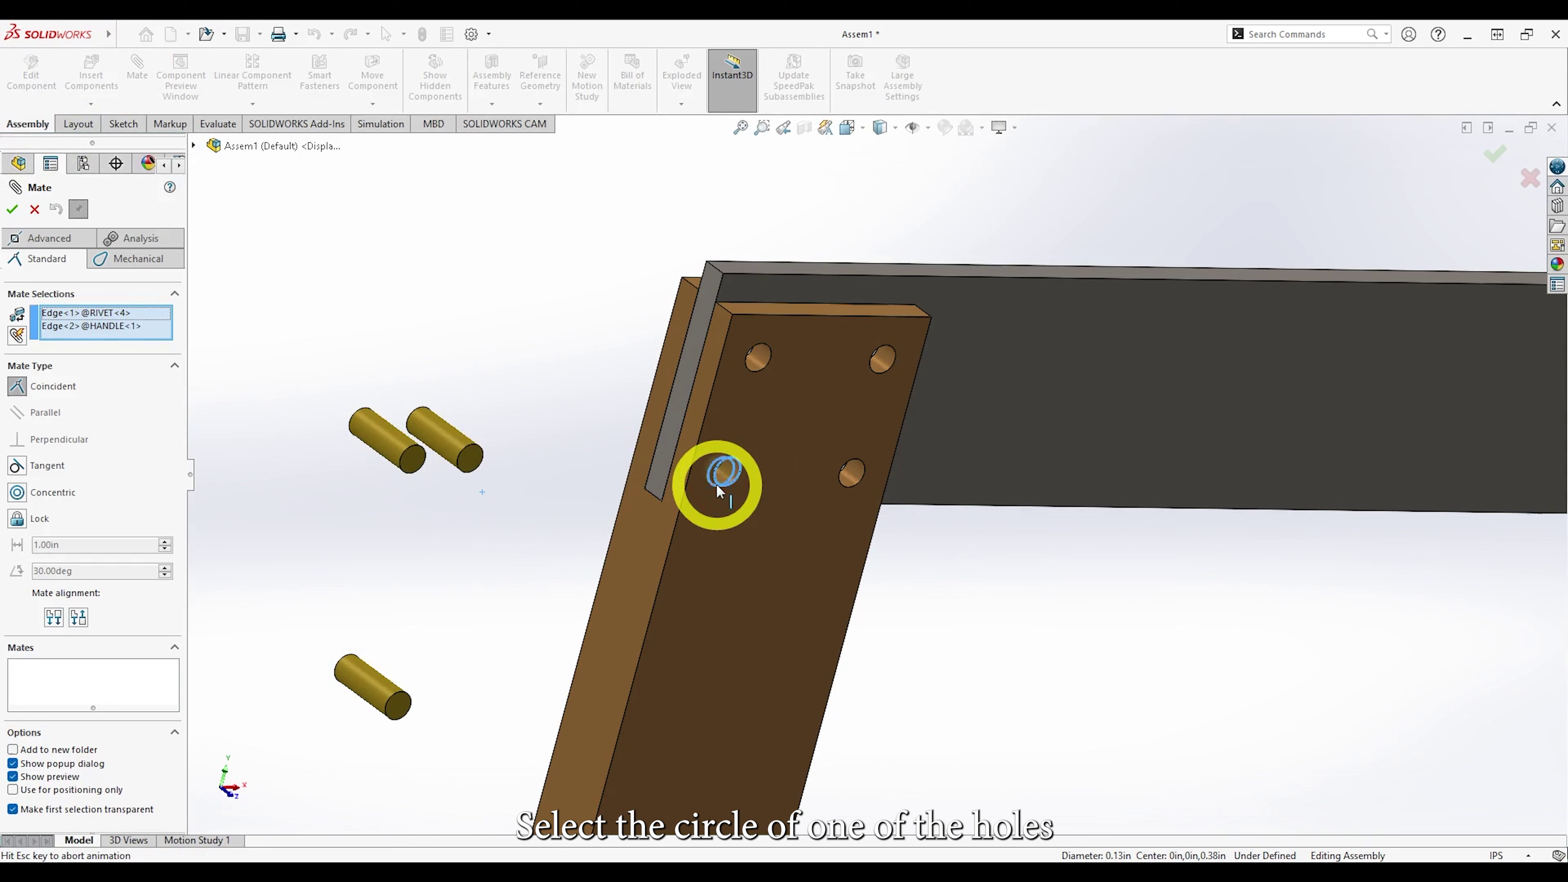
click(696, 510)
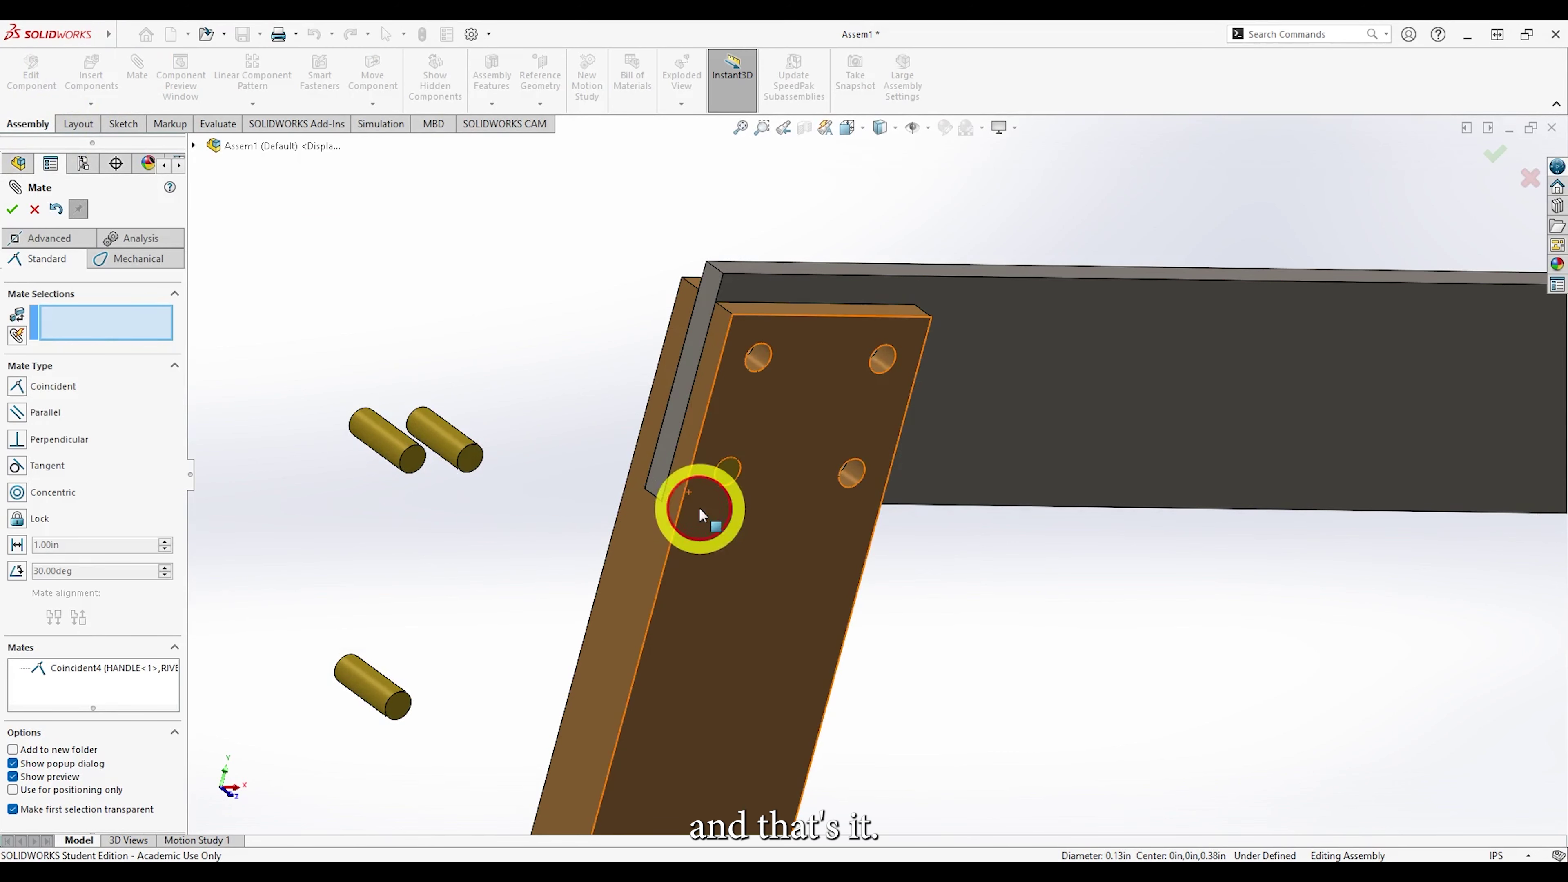
Add coincident mates joining the end edges of RIVET<2> and RIVET<3> to the handle's upper outer and upper blade-side hole edges respectively.
click(480, 460)
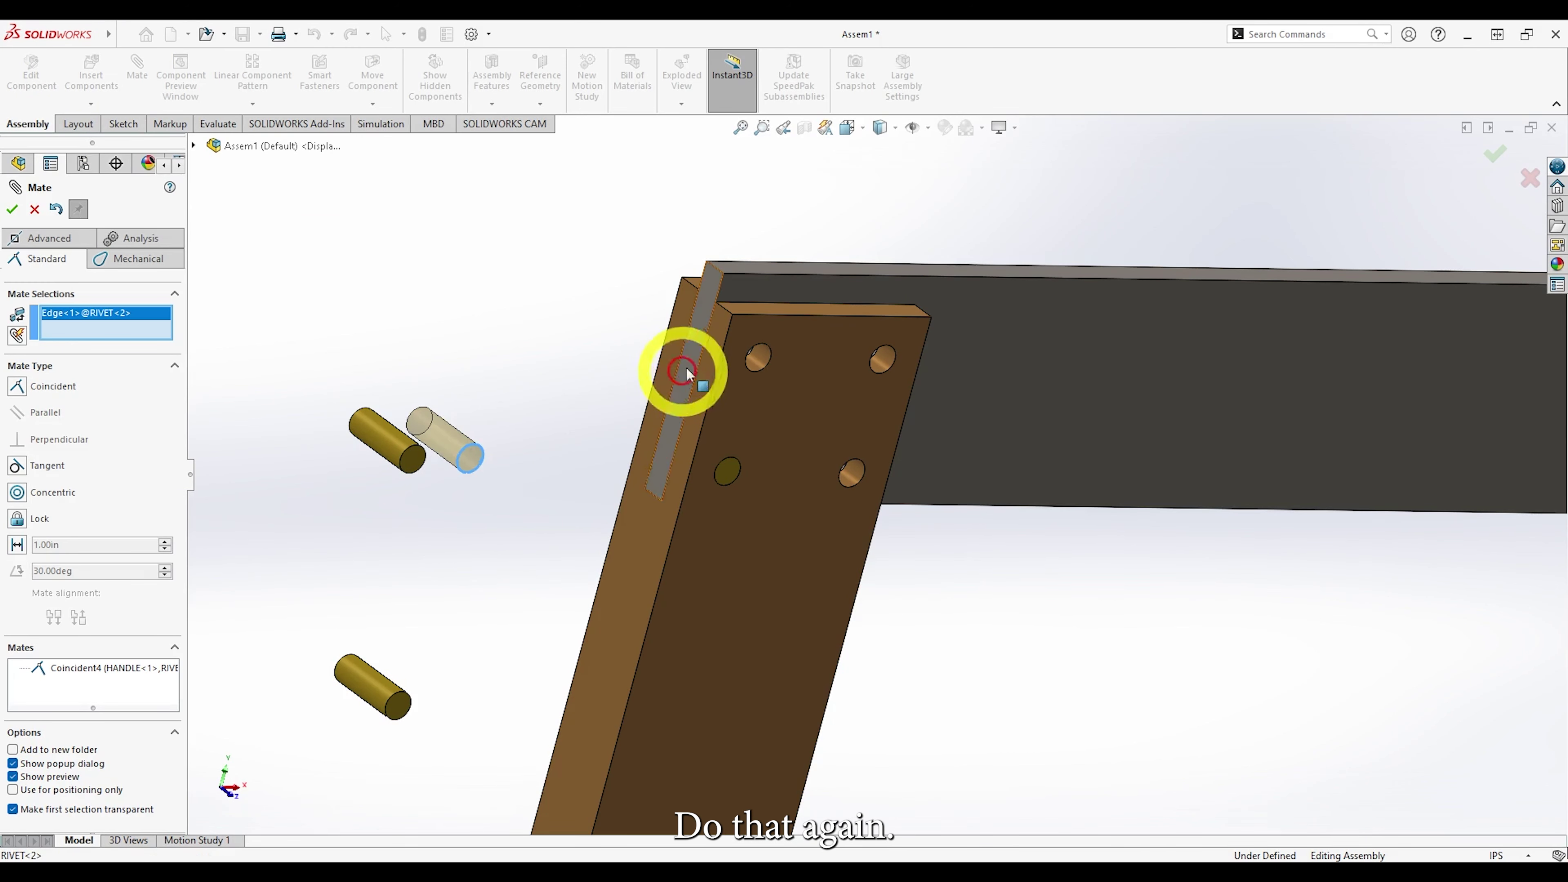
click(756, 371)
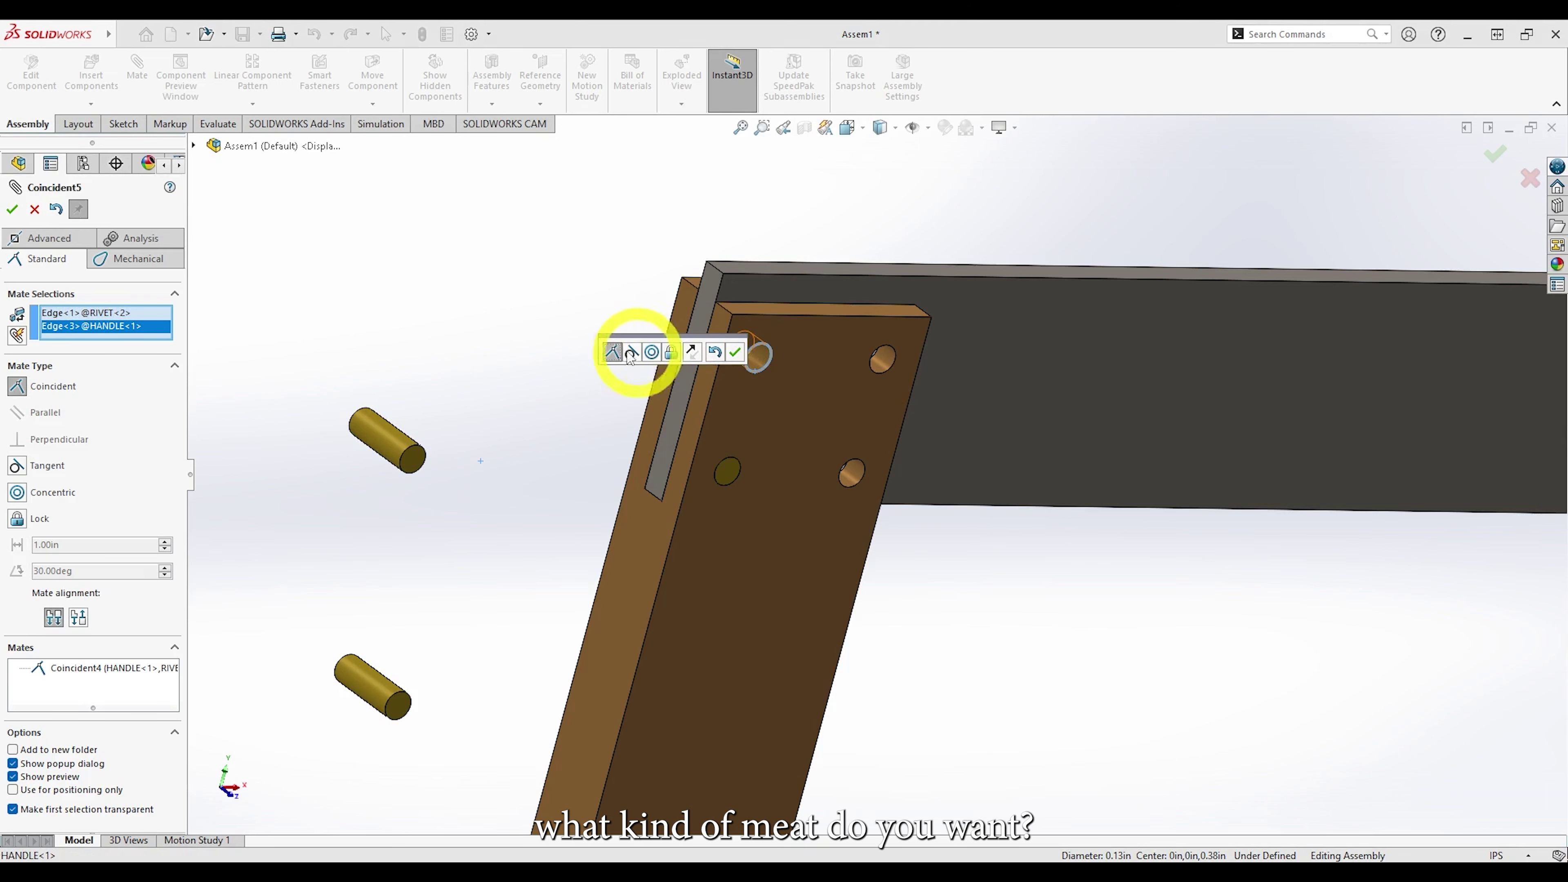
click(734, 353)
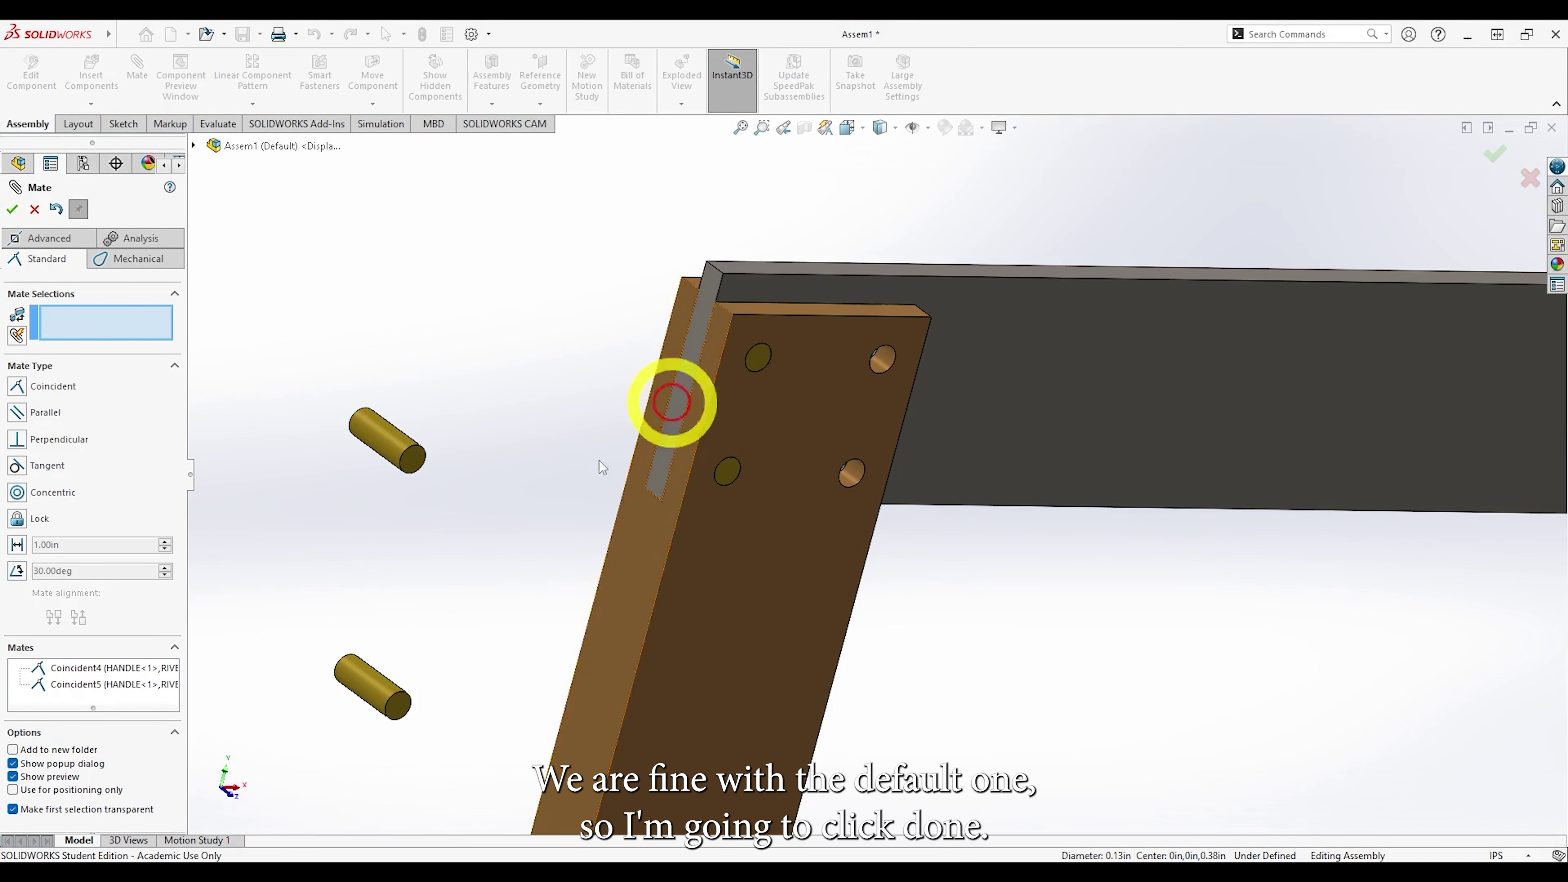
click(426, 461)
click(870, 363)
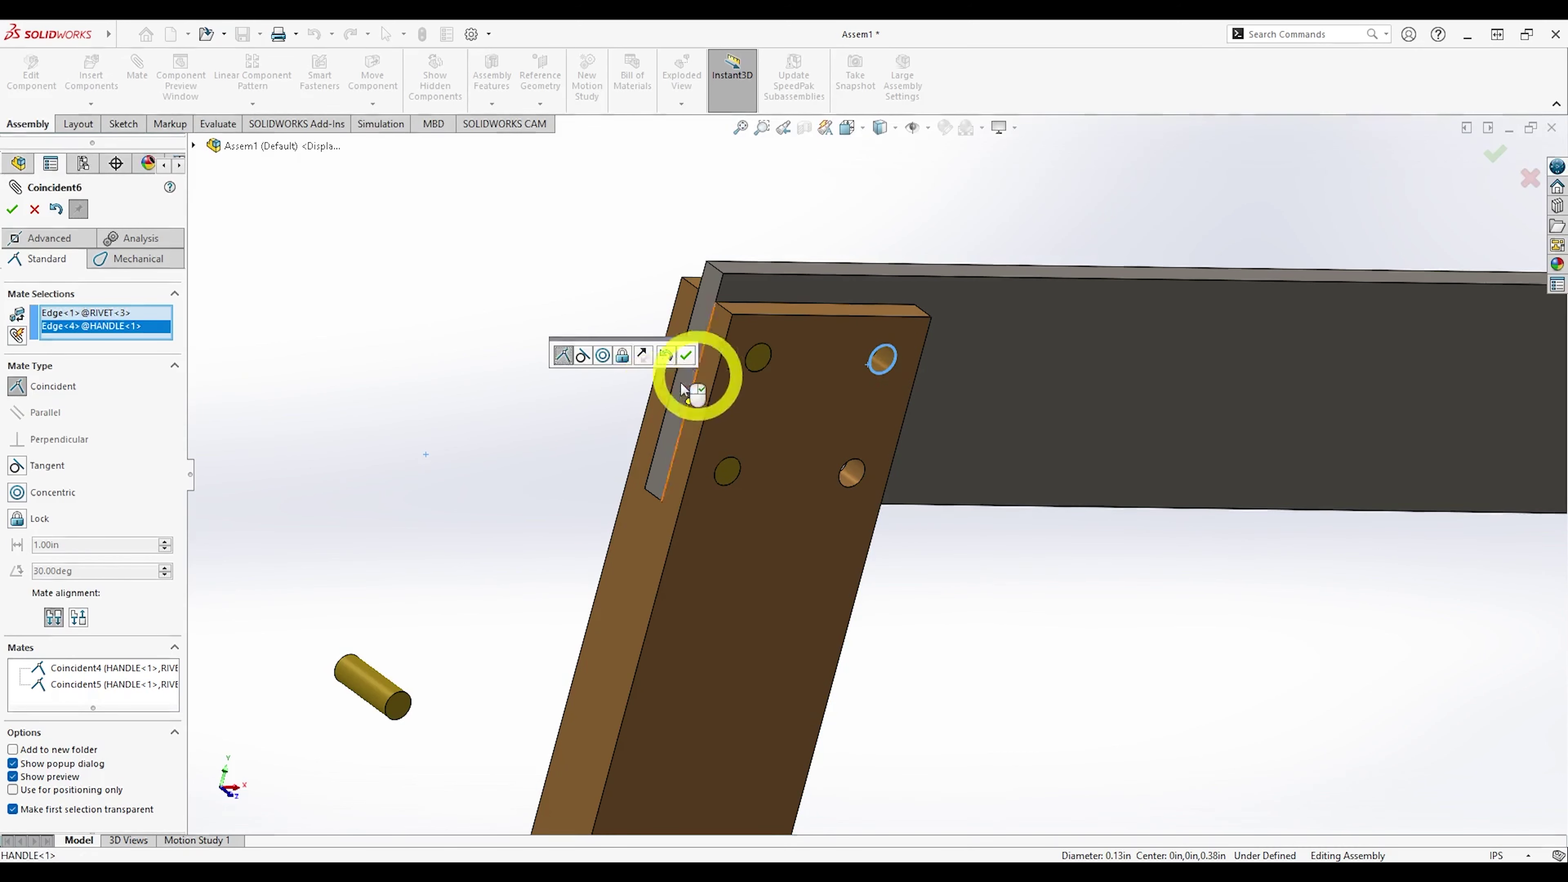
click(686, 355)
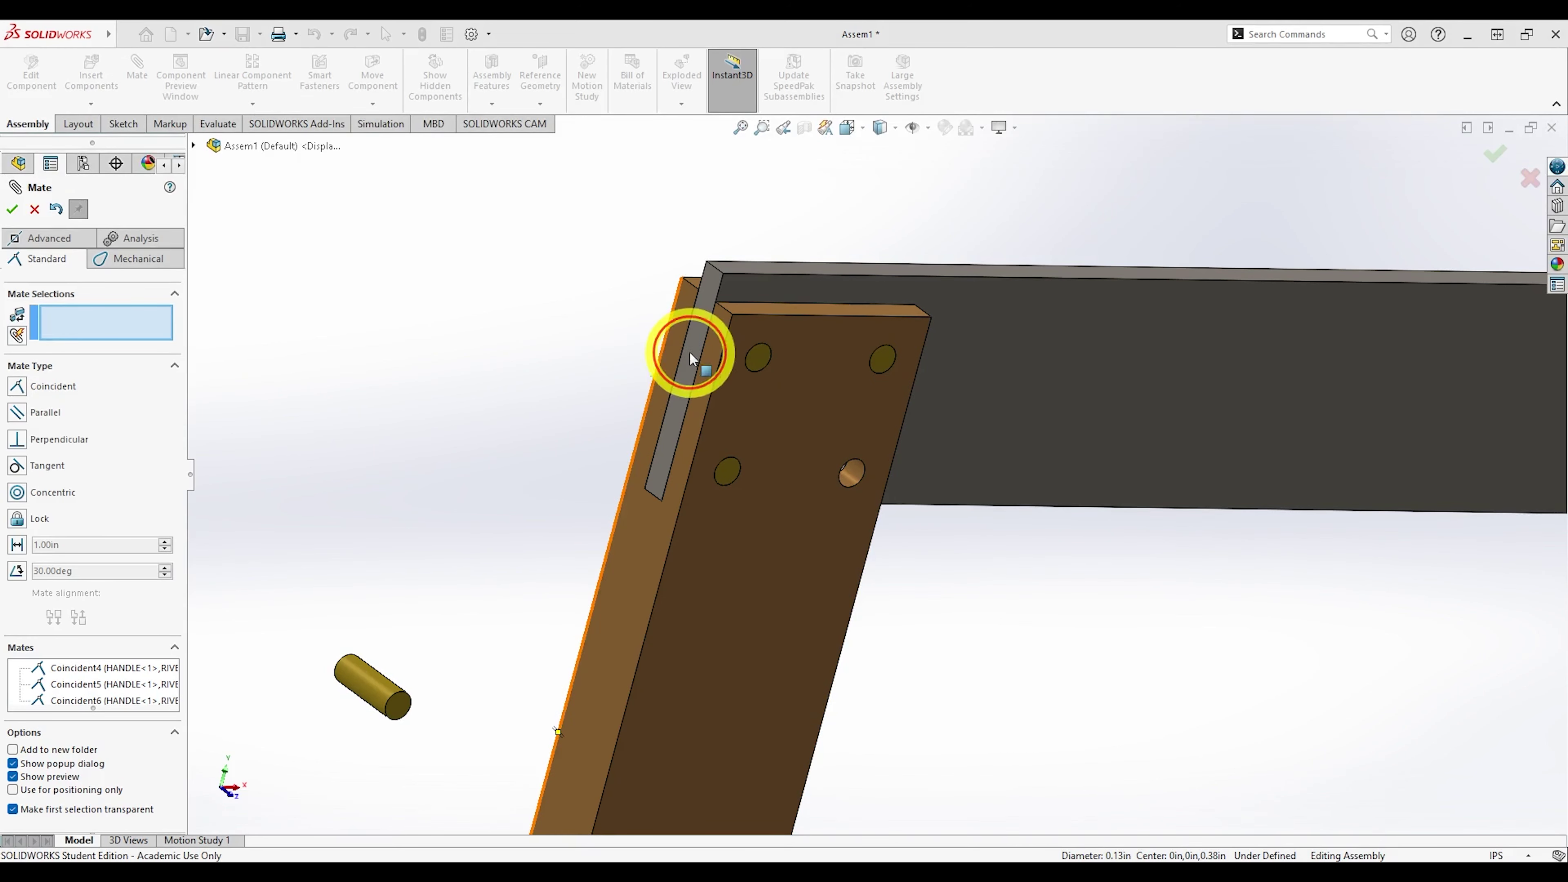
Mate the end edge of RIVET<1> coincident with the edge of the handle's lower blade-side hole and finish mating.
click(411, 703)
click(840, 481)
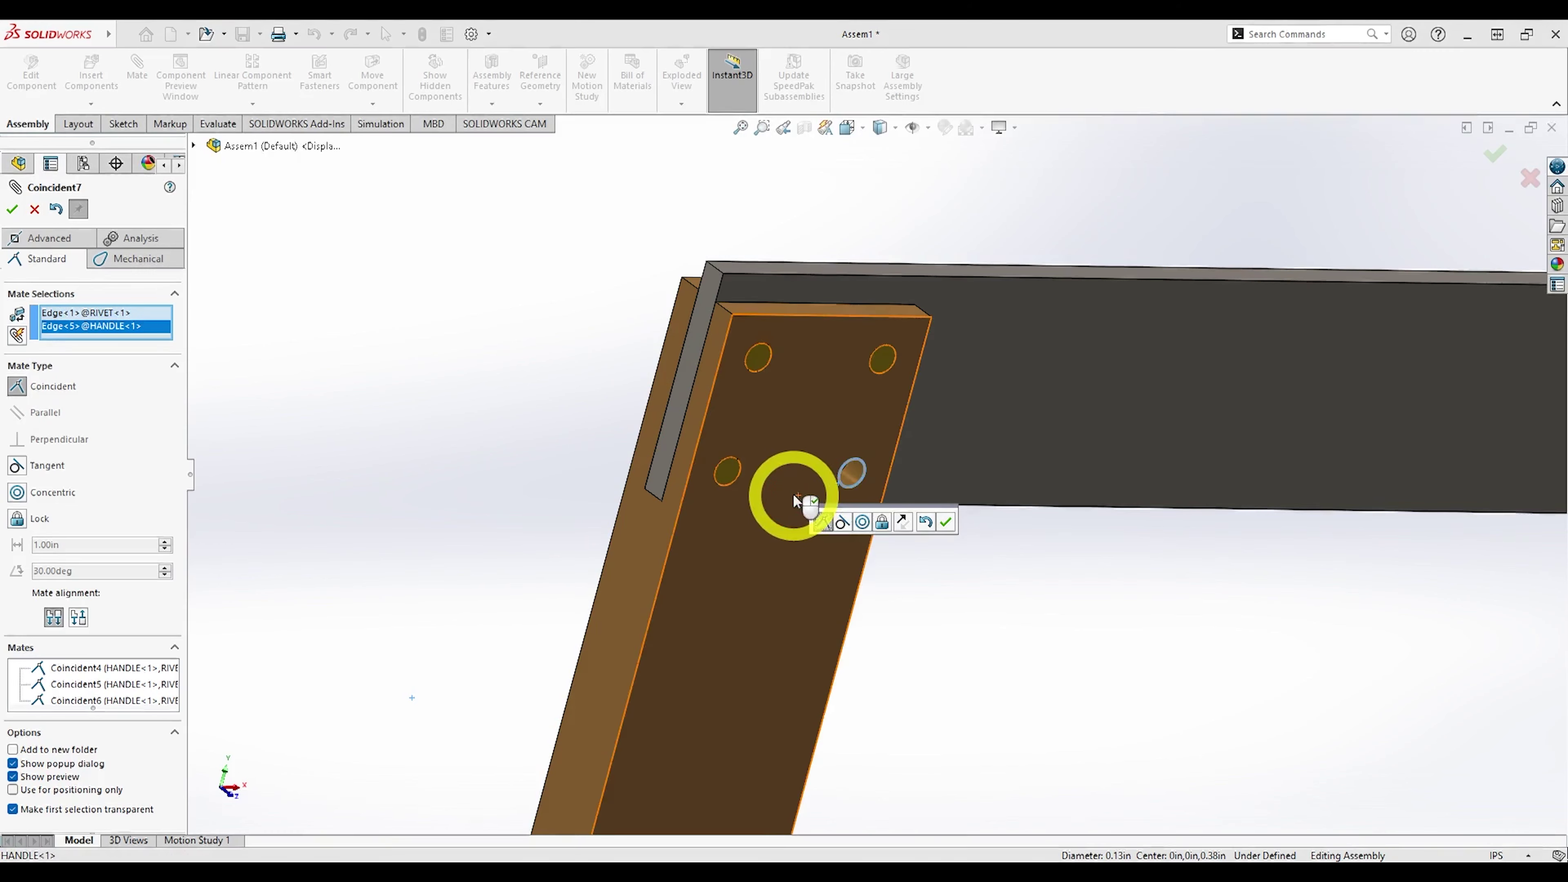
click(945, 522)
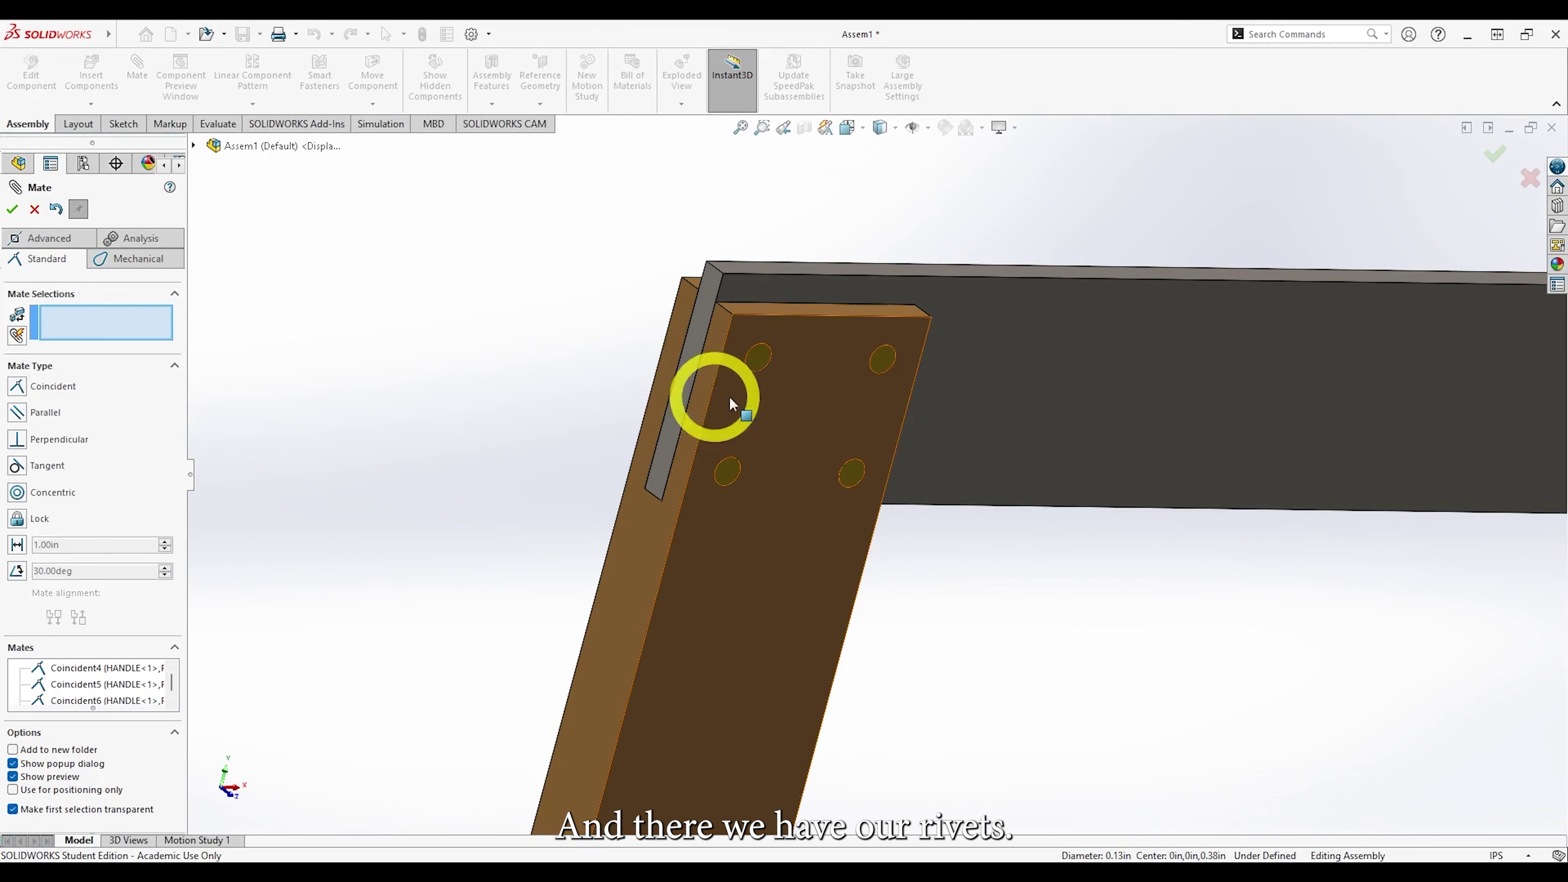
scroll(724, 389, up, 4)
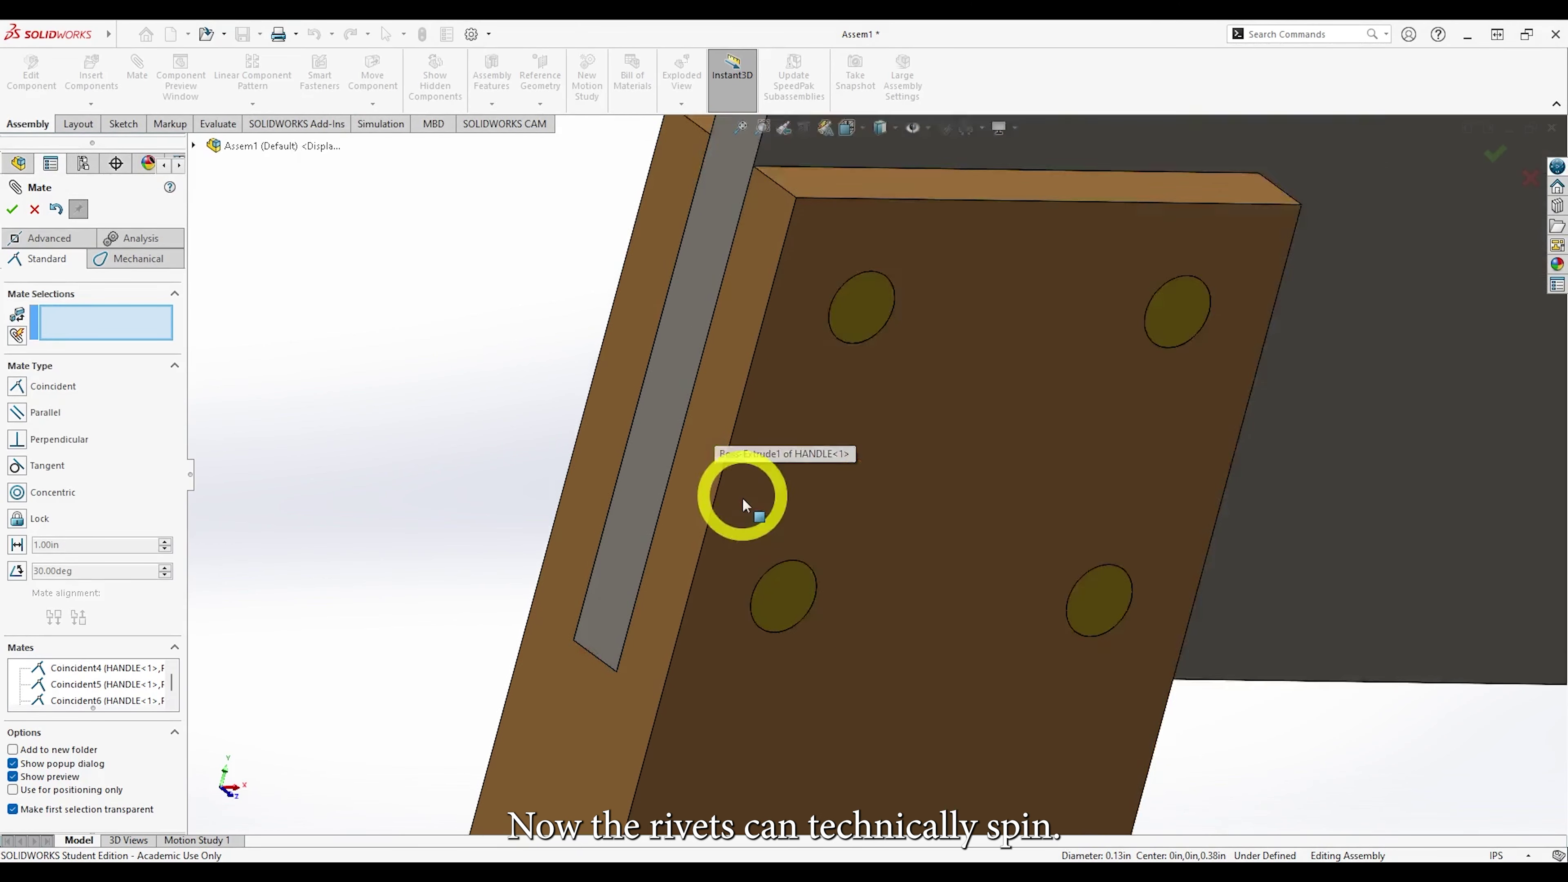
key(Escape)
Test whether RIVET<4> can still spin in its hole and inspect the riveted joint and the whole square.
drag(779, 593, 705, 510)
scroll(705, 508, down, 5)
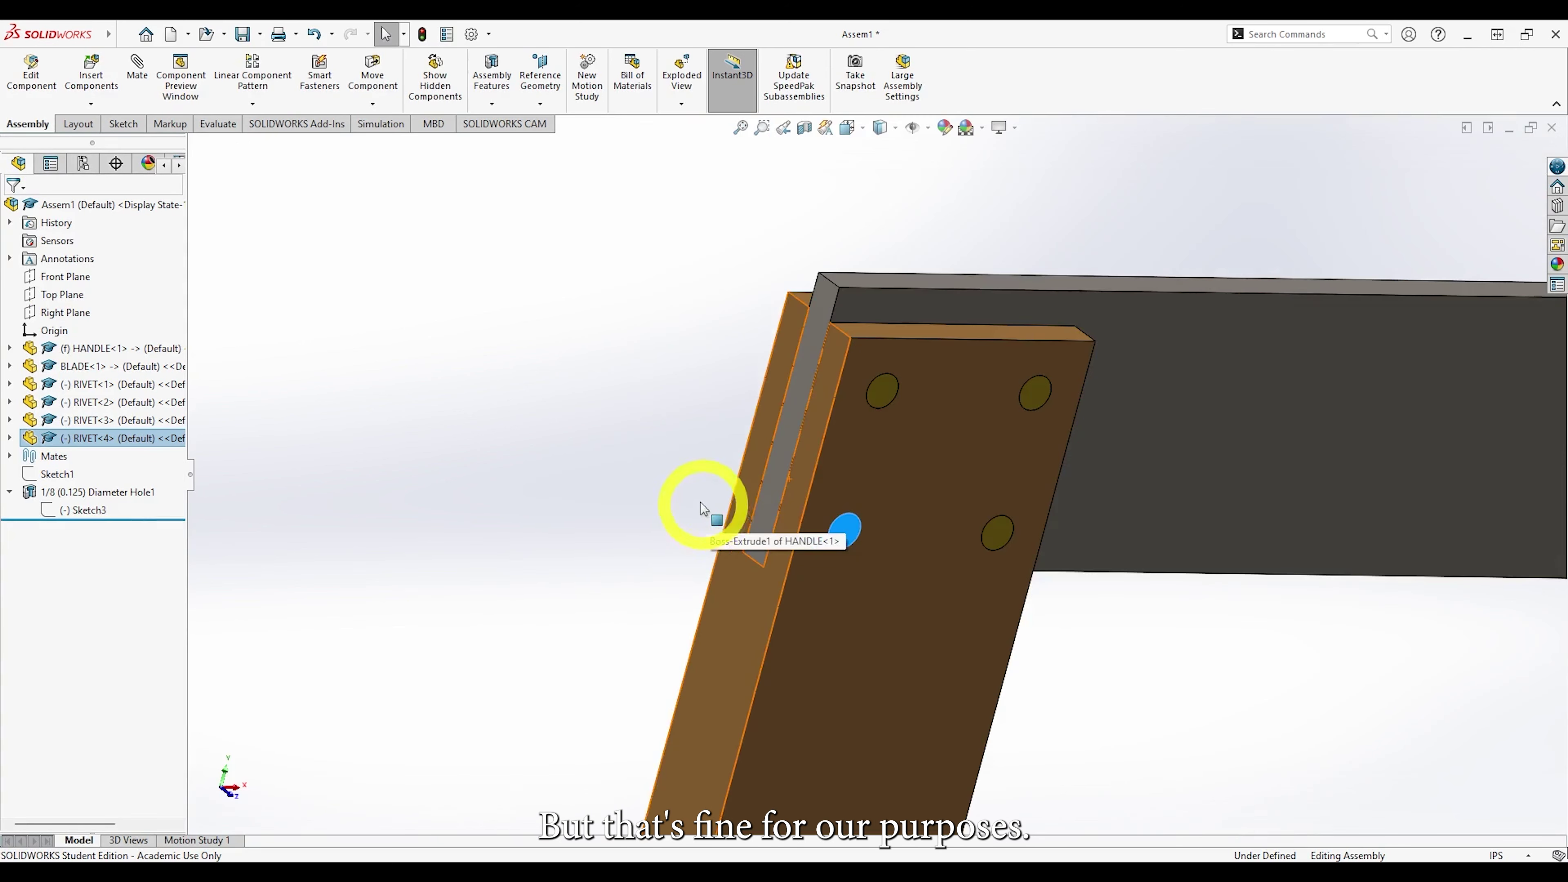
middle_drag(702, 505, 642, 518)
middle_drag(753, 512, 558, 461)
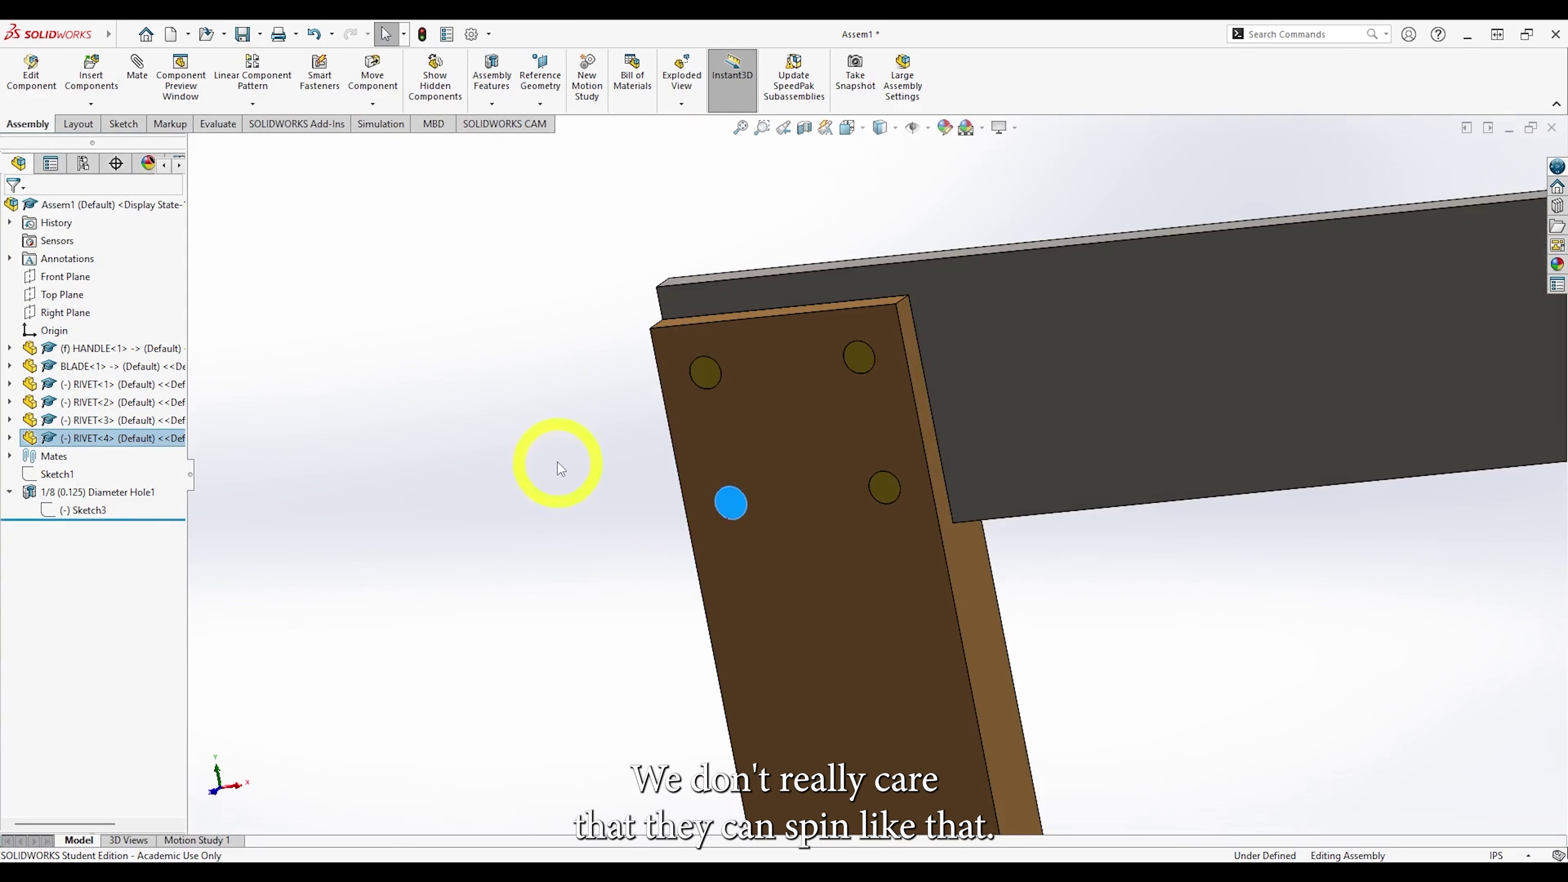
click(557, 462)
scroll(588, 518, up, 6)
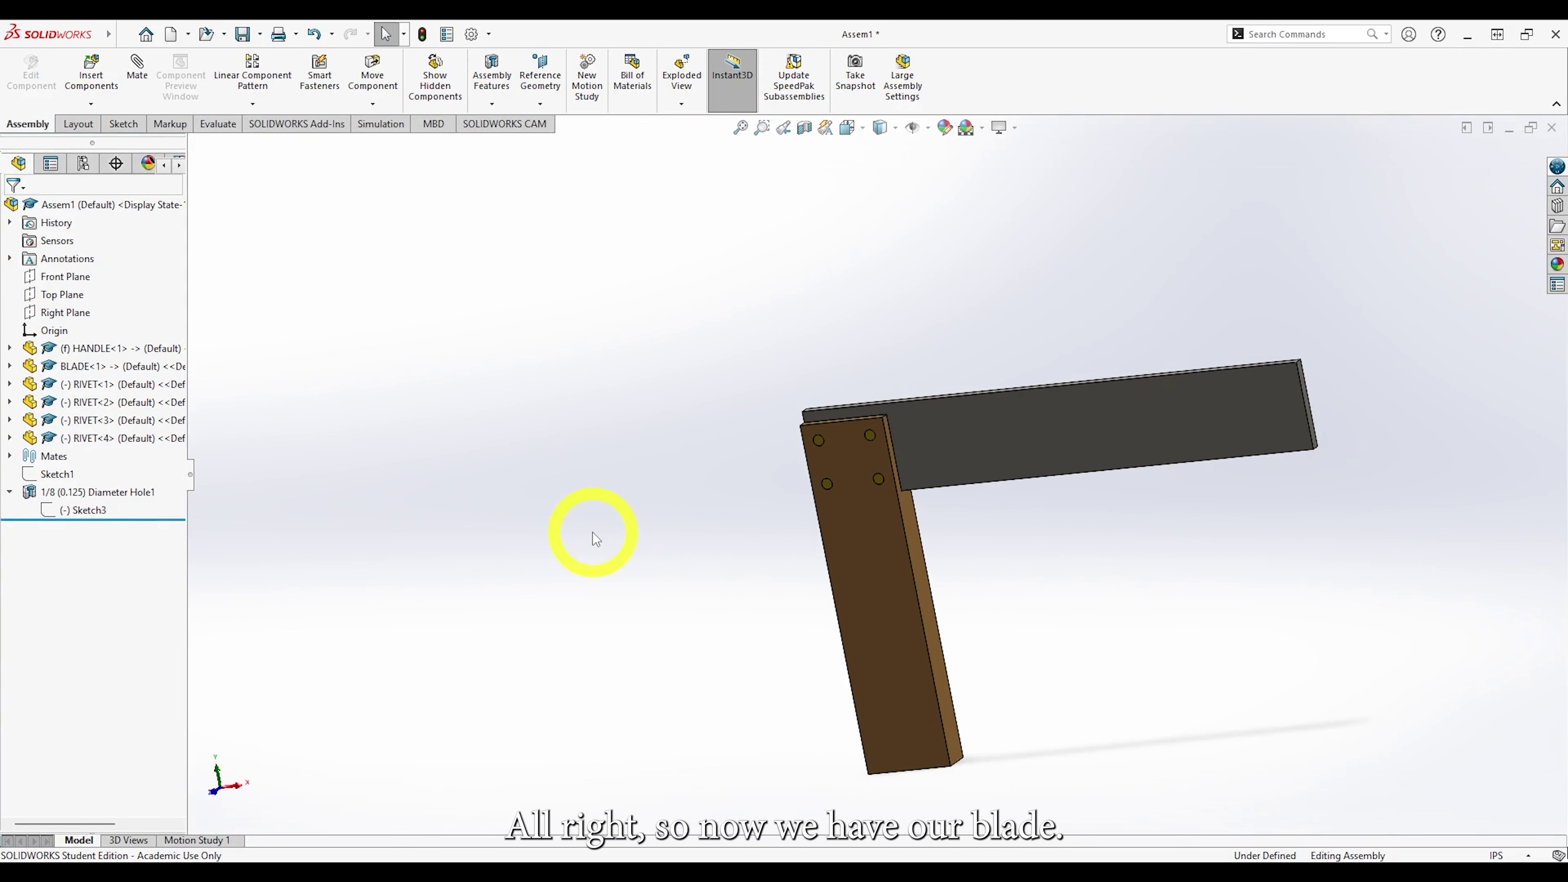
Start saving the assembly together with the modified HANDLE and BLADE parts, choosing to rebuild before saving.
click(242, 34)
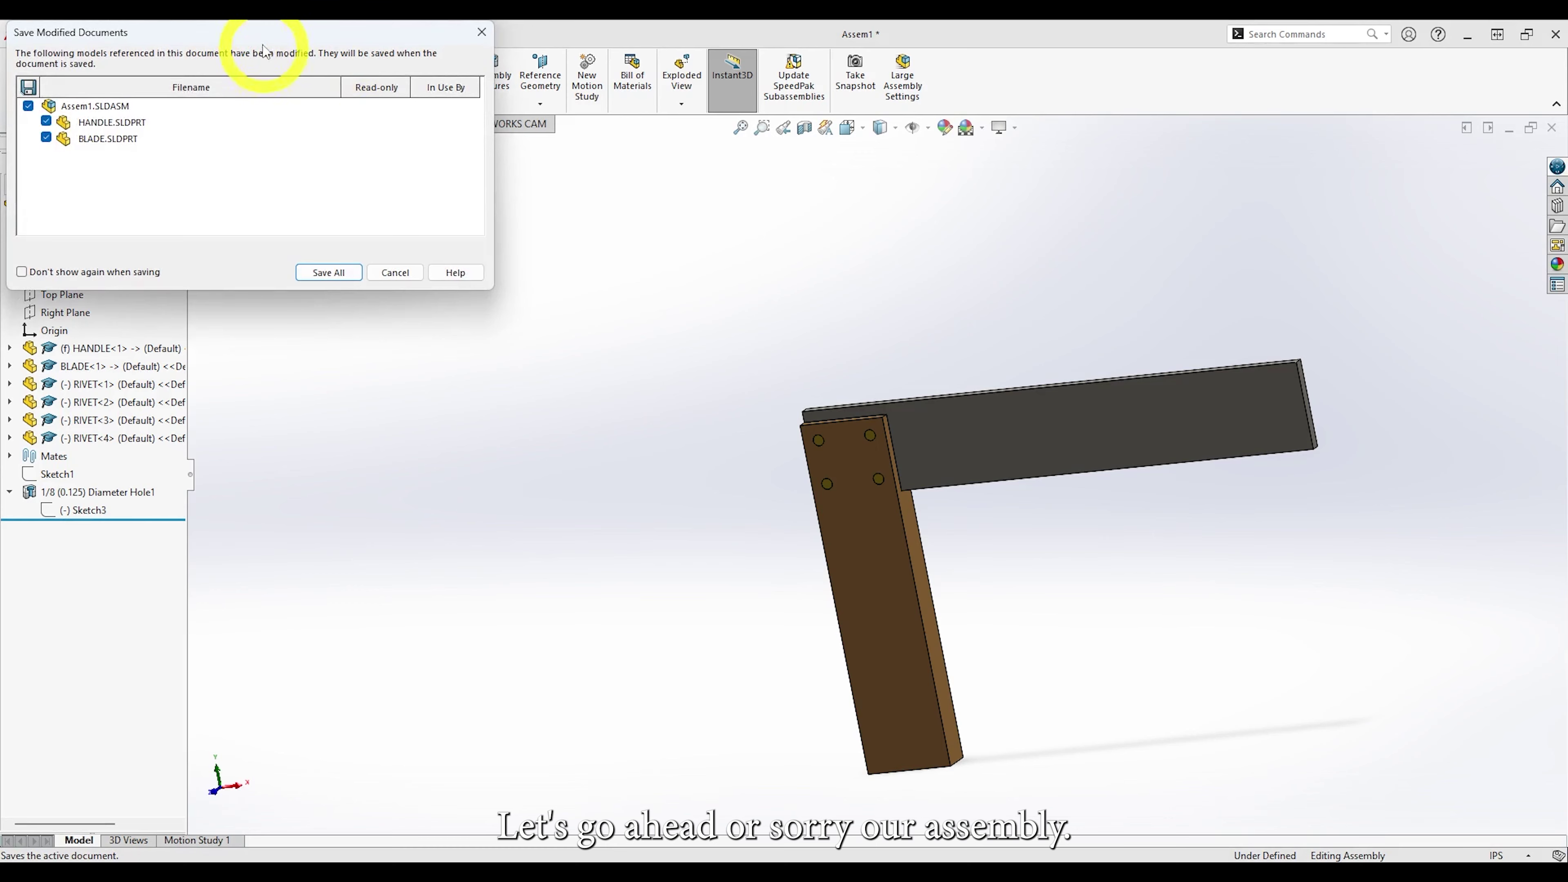
drag(260, 37, 503, 248)
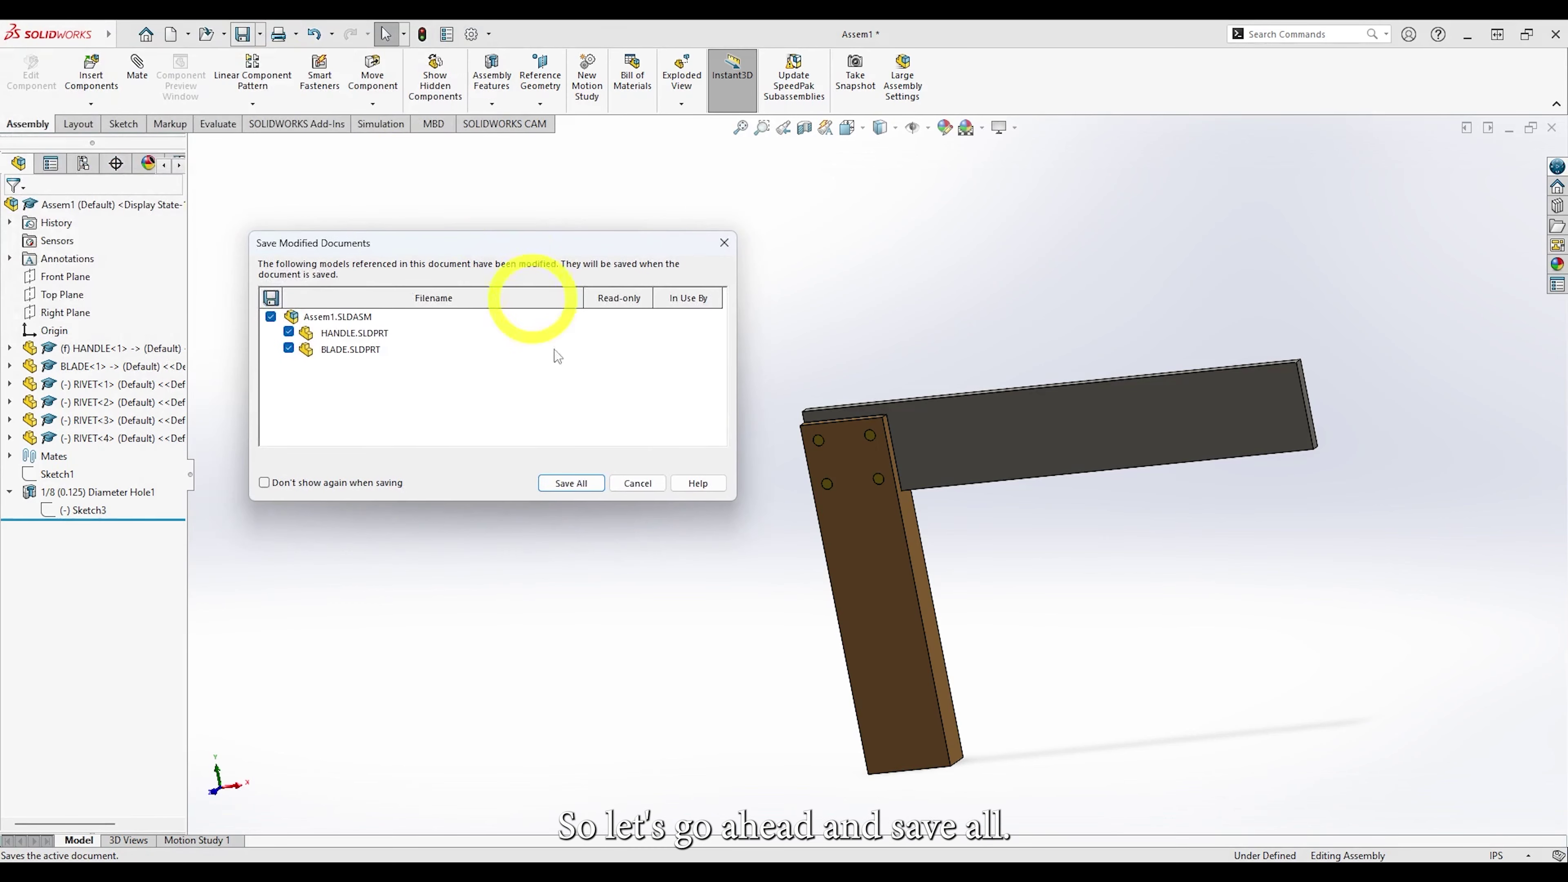
click(569, 484)
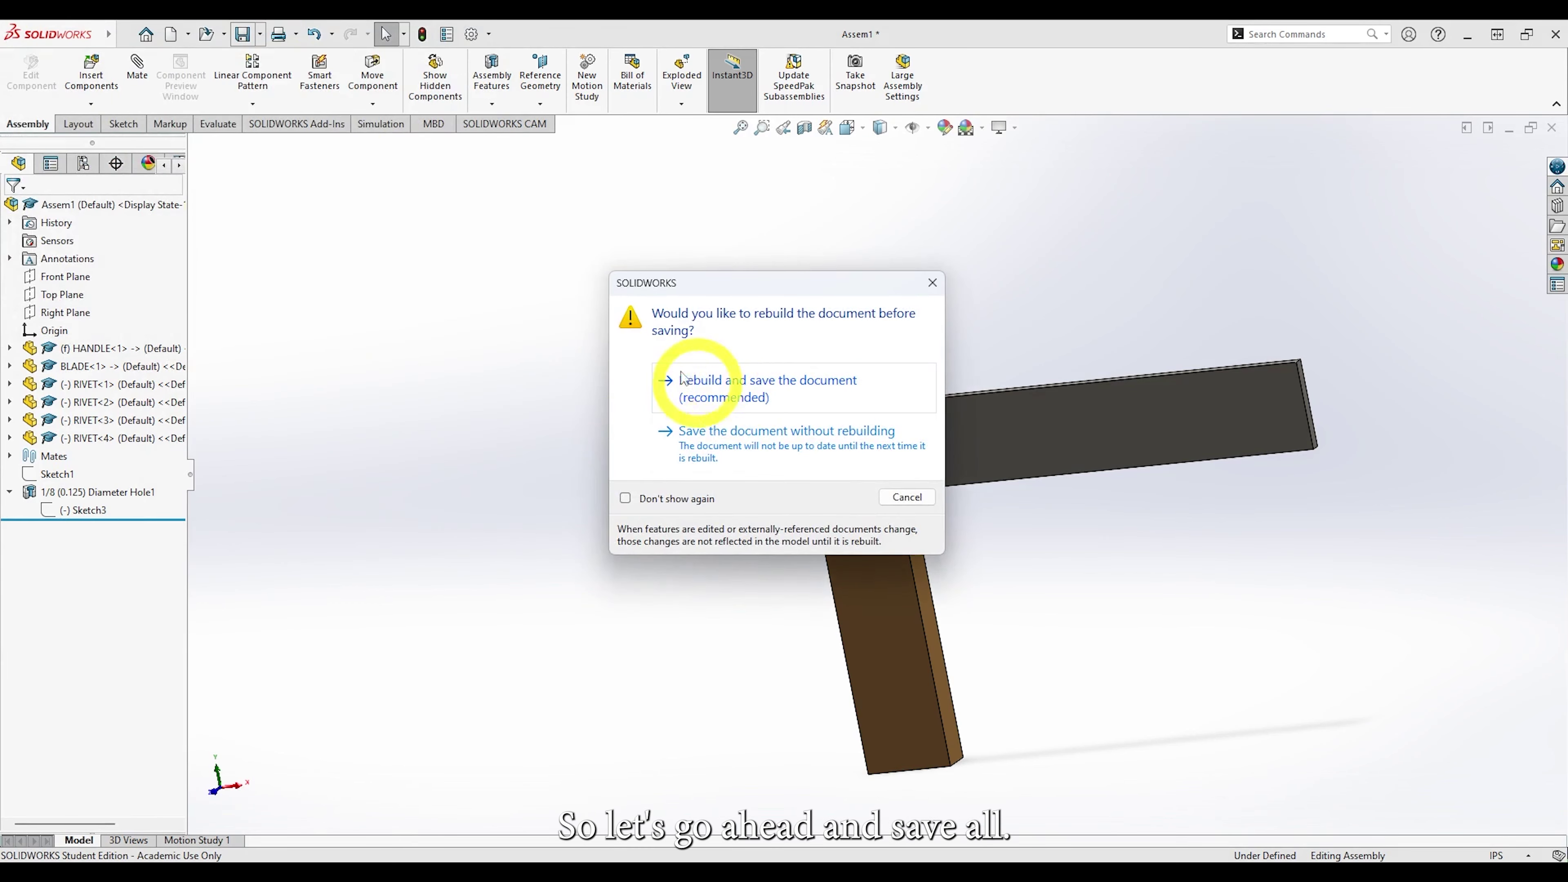
click(716, 380)
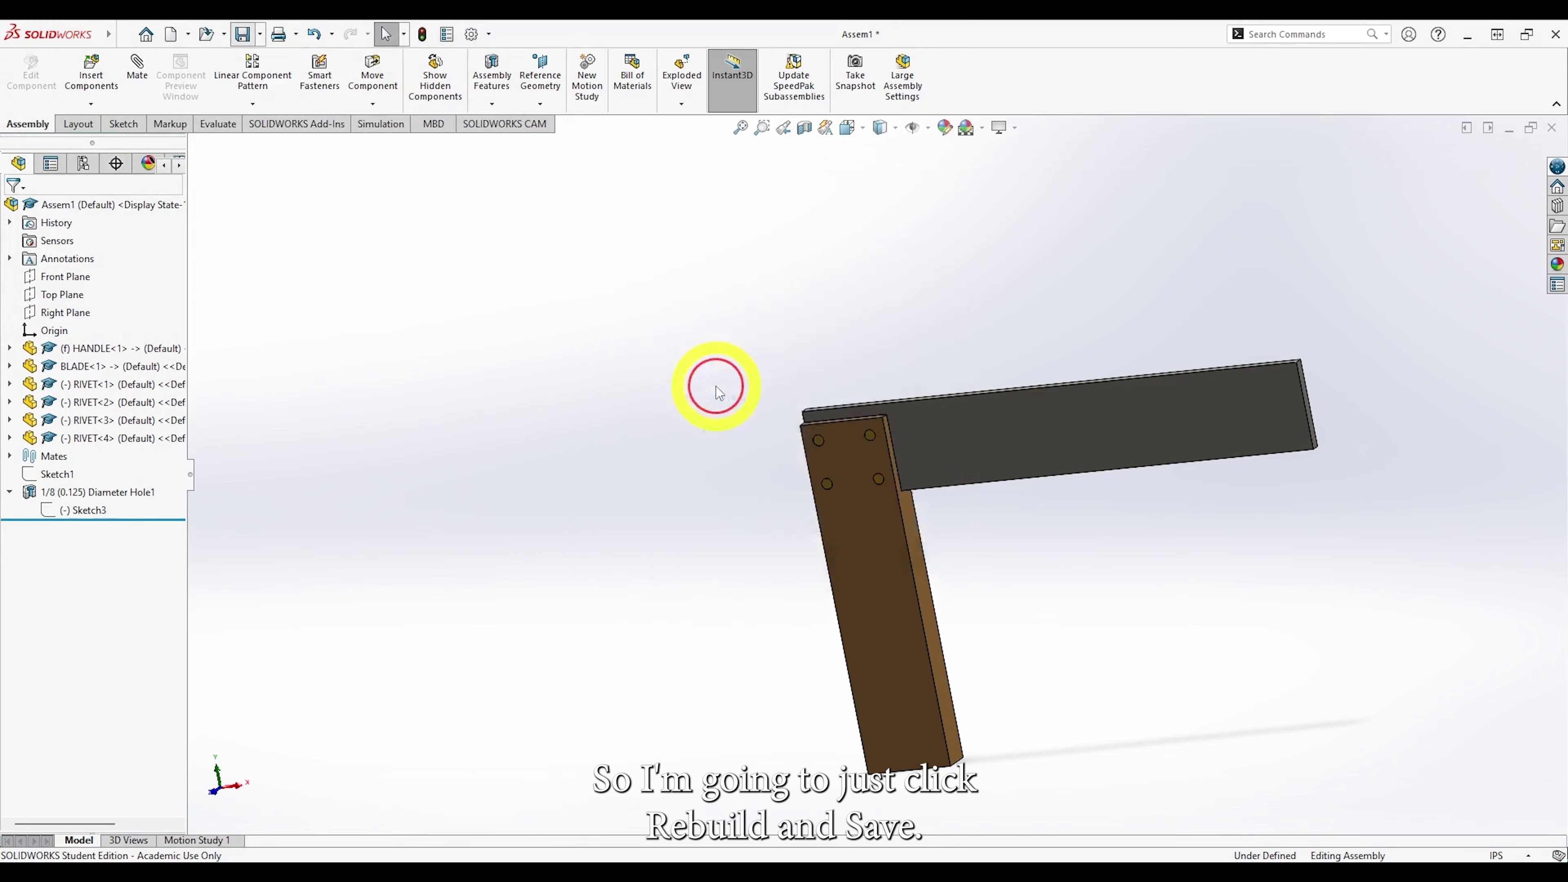
Name the assembly file MACHINIST SQUARE and save it without in-context references.
text(MACHINIST S)
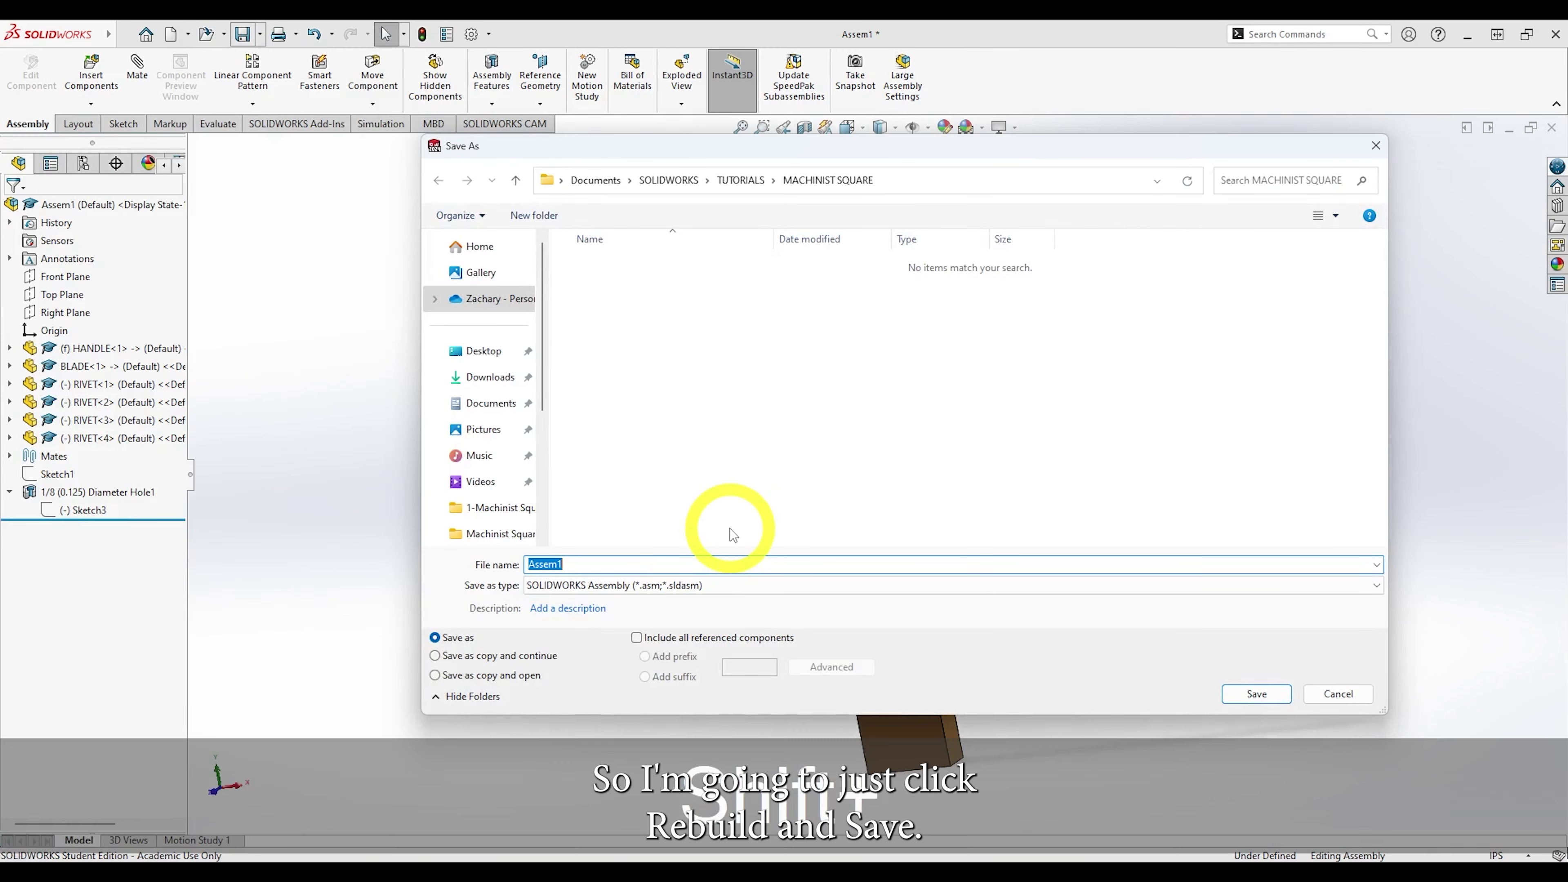
text(QUARE)
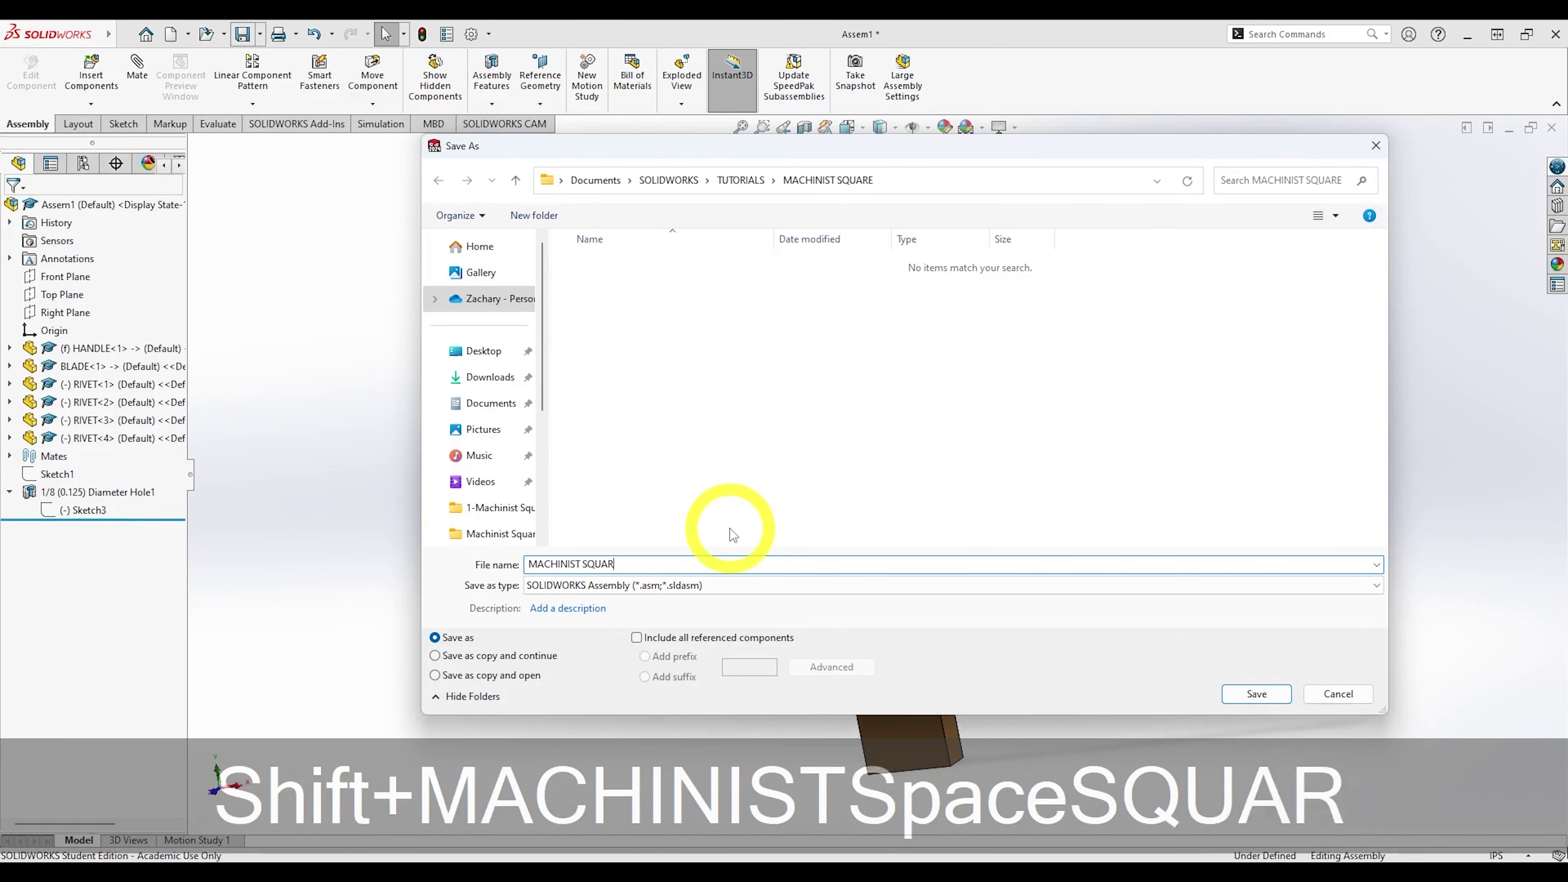
key(Return)
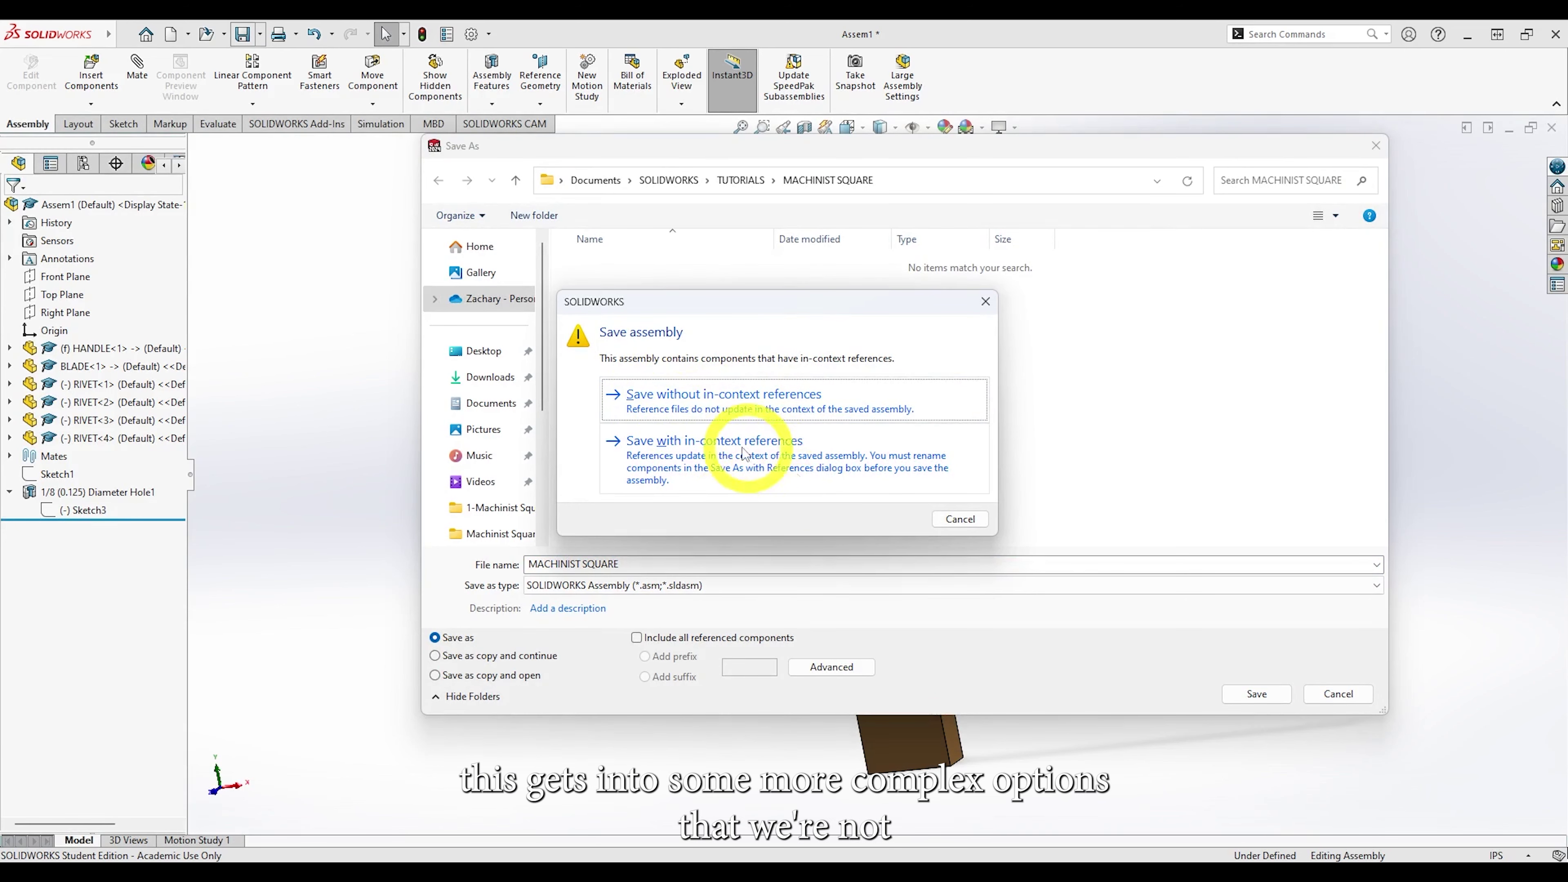
click(708, 406)
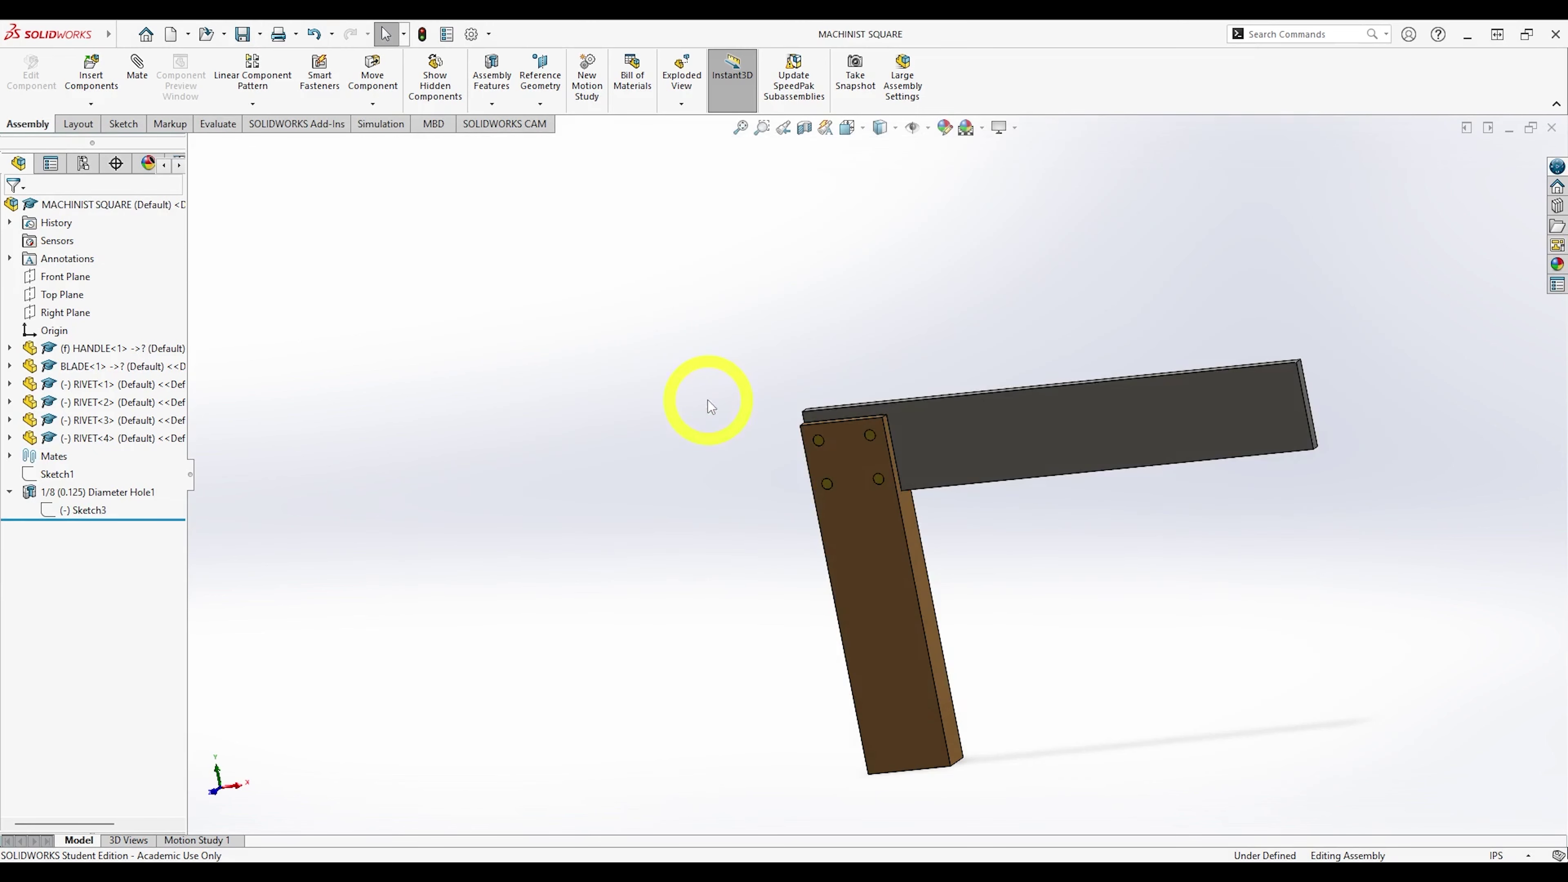